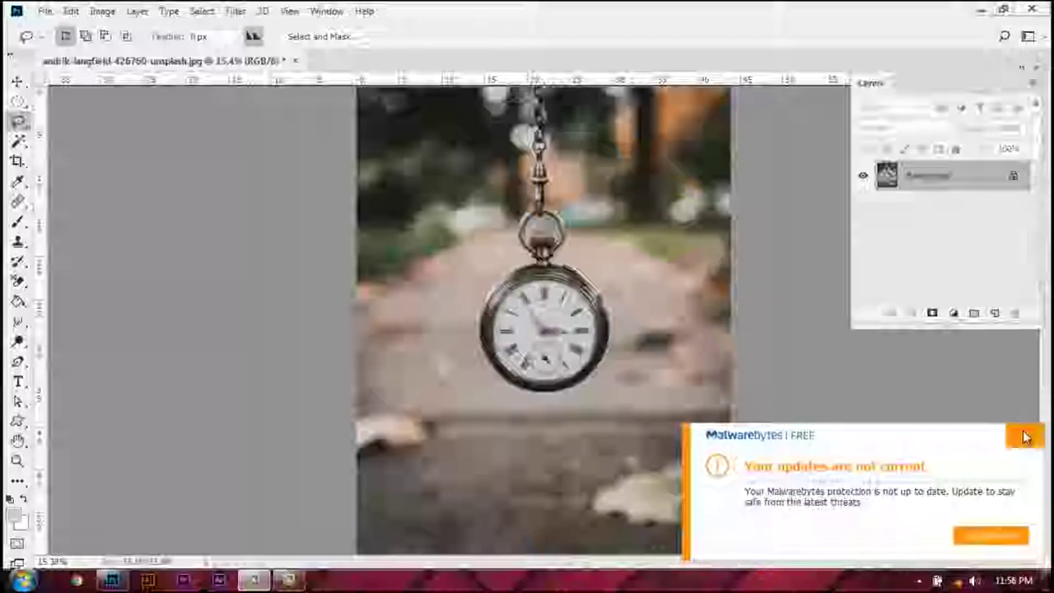
Dismiss the antivirus popup, duplicate the Background layer and hide the original Background.
{"action": "left_click", "coordinate": [1025, 434]}
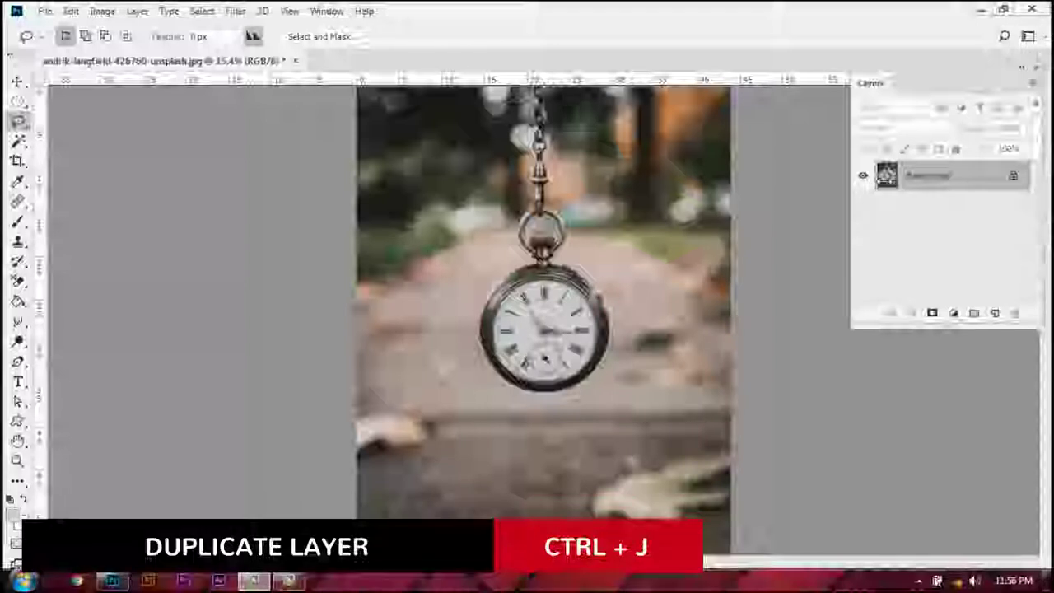
{"action": "right_click", "coordinate": [935, 180]}
{"action": "left_click", "coordinate": [883, 209]}
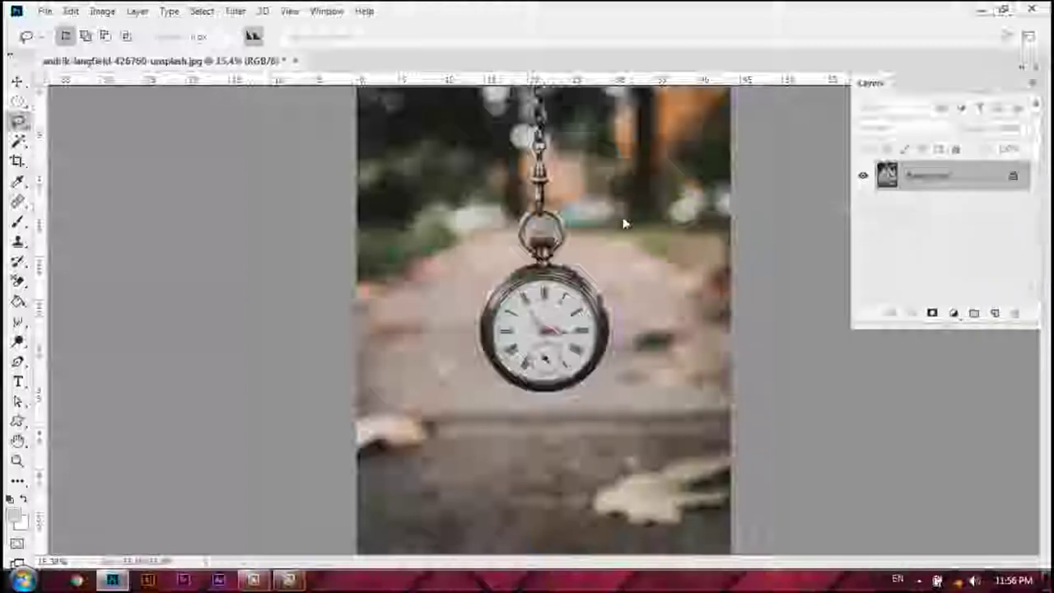
{"action": "left_click", "coordinate": [661, 170]}
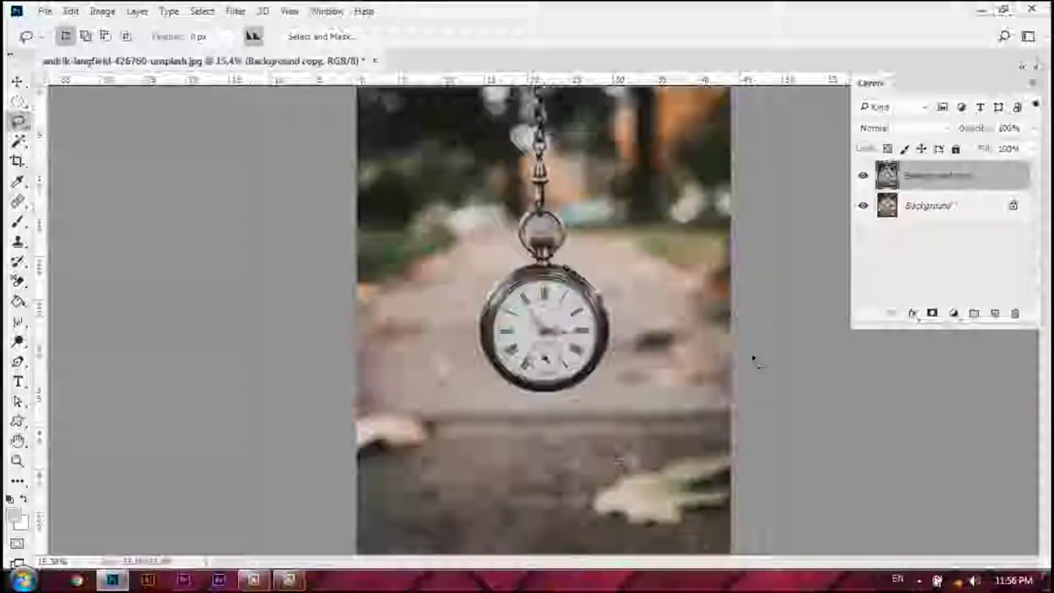
{"action": "left_click", "coordinate": [865, 206]}
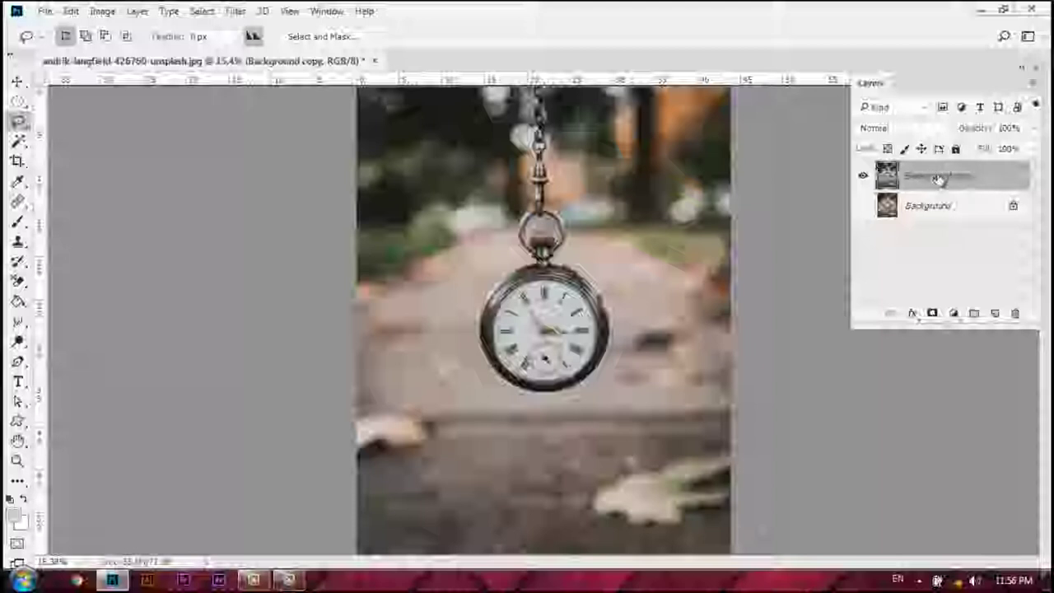
Duplicate Background copy again and rename the top copy 'clock alone'.
{"action": "key", "text": "ctrl+j"}
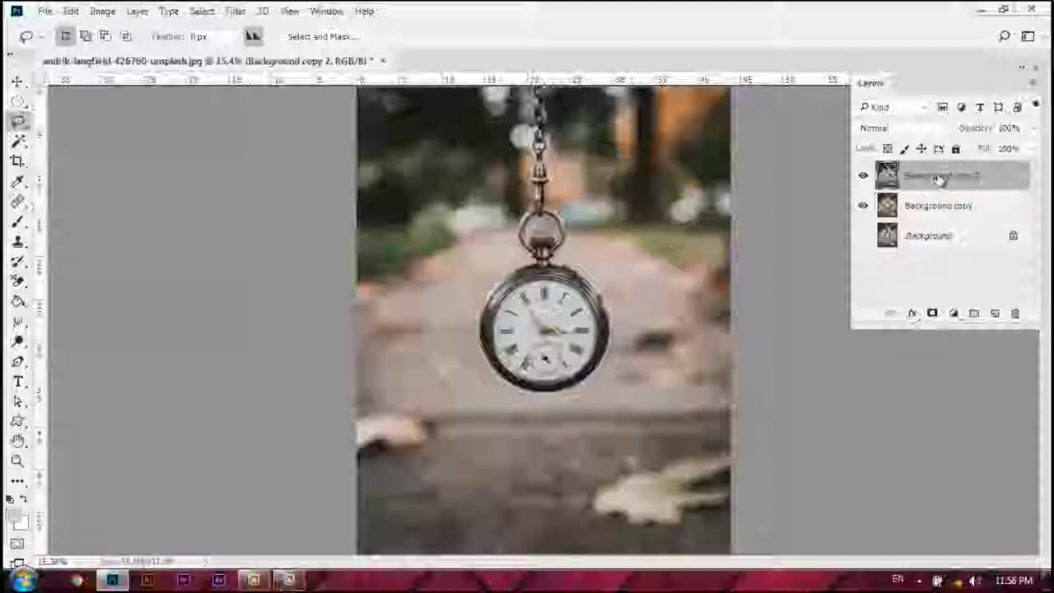
{"action": "double_click", "coordinate": [910, 177]}
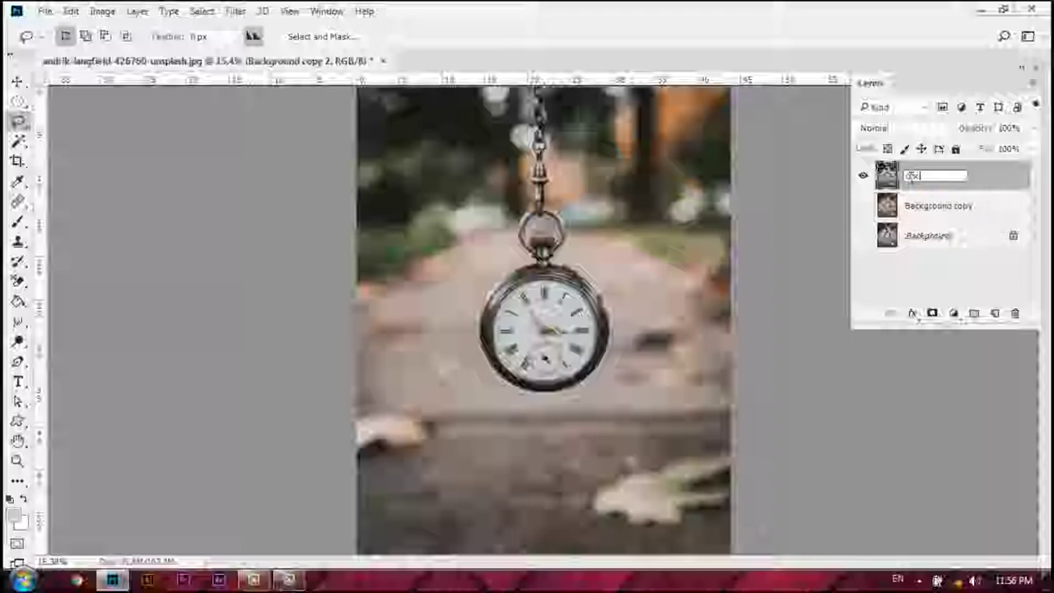
{"action": "type", "text": "k alone"}
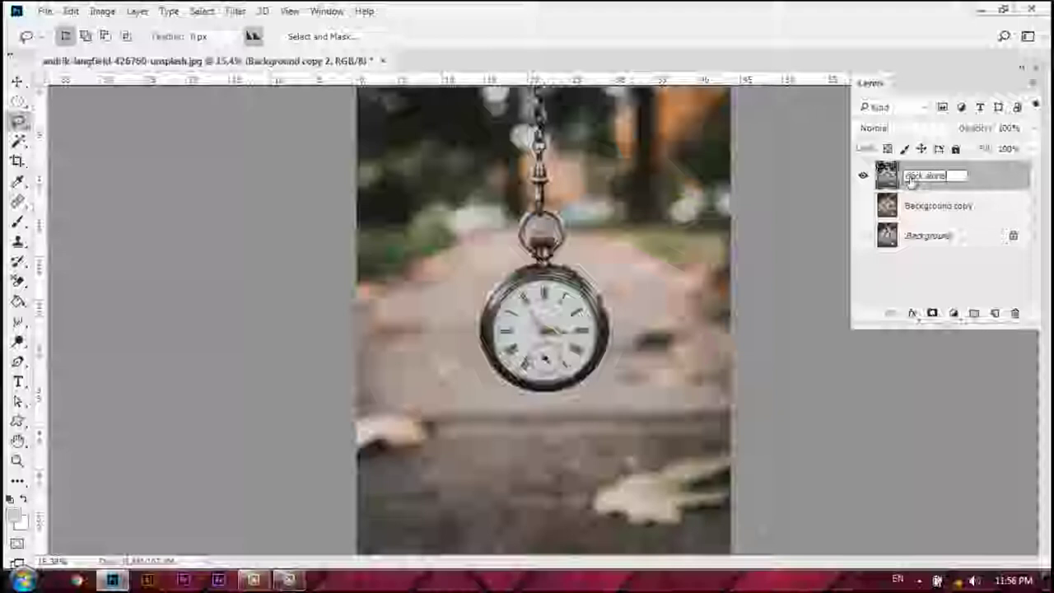
{"action": "key", "text": "Return"}
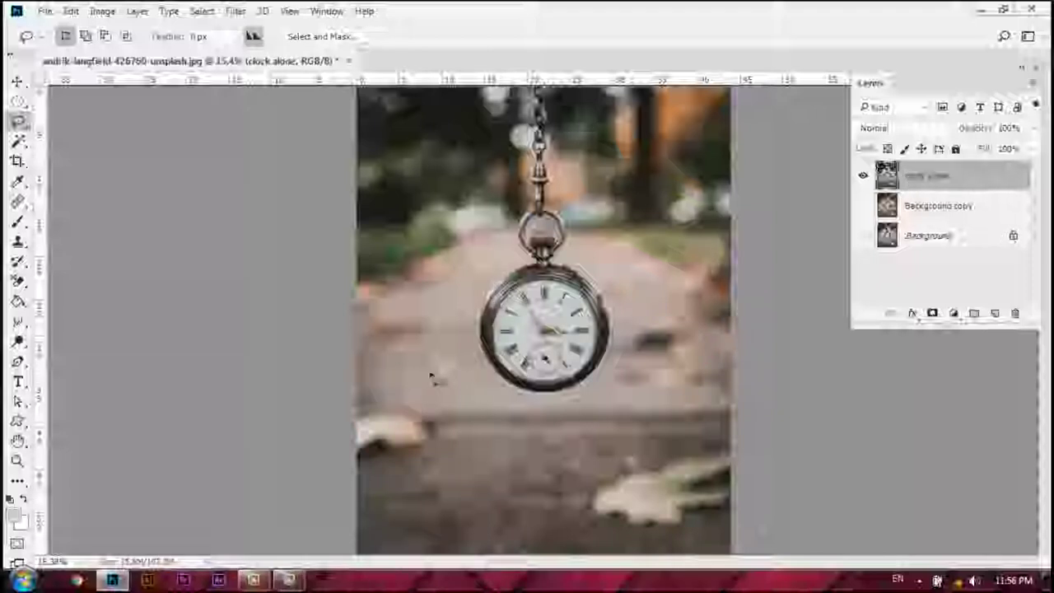
Zoom into the dial and lasso a selection around the hour and minute hands.
{"action": "mouse_move", "coordinate": [497, 343]}
{"action": "left_mouse_down"}
{"action": "mouse_move", "coordinate": [588, 328]}
{"action": "mouse_move", "coordinate": [644, 273]}
{"action": "mouse_move", "coordinate": [483, 329]}
{"action": "left_mouse_up"}
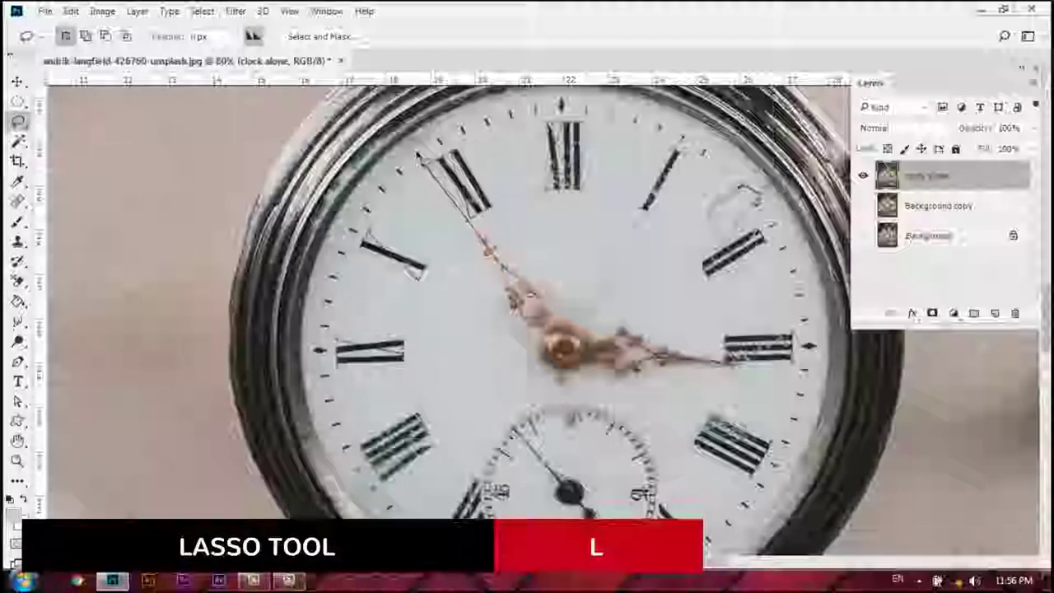
{"action": "mouse_move", "coordinate": [428, 165]}
{"action": "left_mouse_down"}
{"action": "mouse_move", "coordinate": [593, 323]}
{"action": "mouse_move", "coordinate": [746, 367]}
{"action": "mouse_move", "coordinate": [586, 397]}
{"action": "mouse_move", "coordinate": [535, 375]}
{"action": "mouse_move", "coordinate": [432, 202]}
{"action": "mouse_move", "coordinate": [434, 238]}
{"action": "left_mouse_up"}
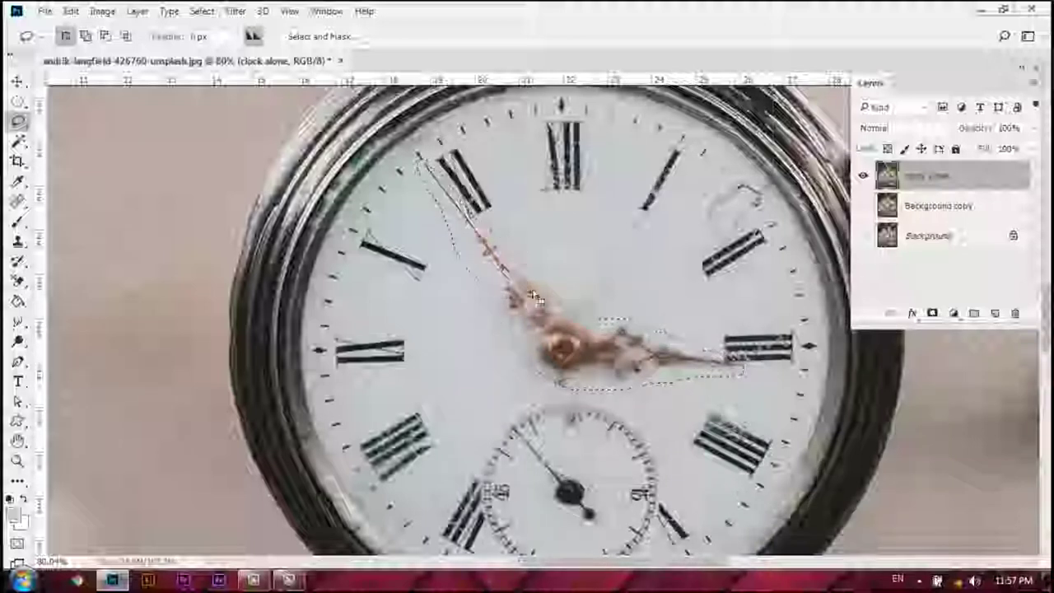
{"action": "left_click_drag", "start_coordinate": [539, 229], "coordinate": [511, 303]}
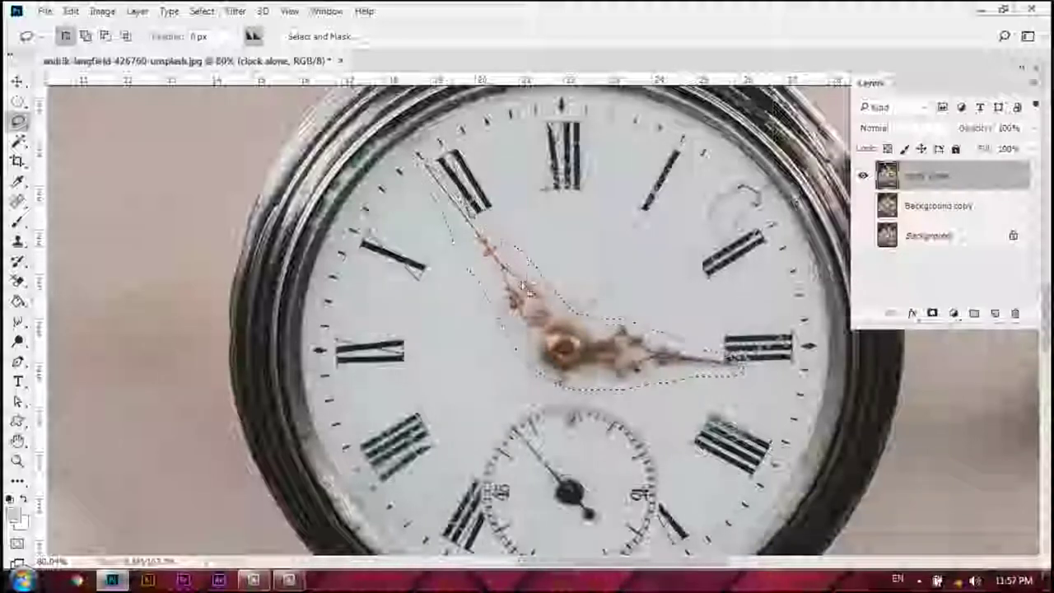
Fill the selection with Content-Aware contents to erase the hands.
{"action": "left_click", "coordinate": [71, 11]}
{"action": "left_click", "coordinate": [111, 241]}
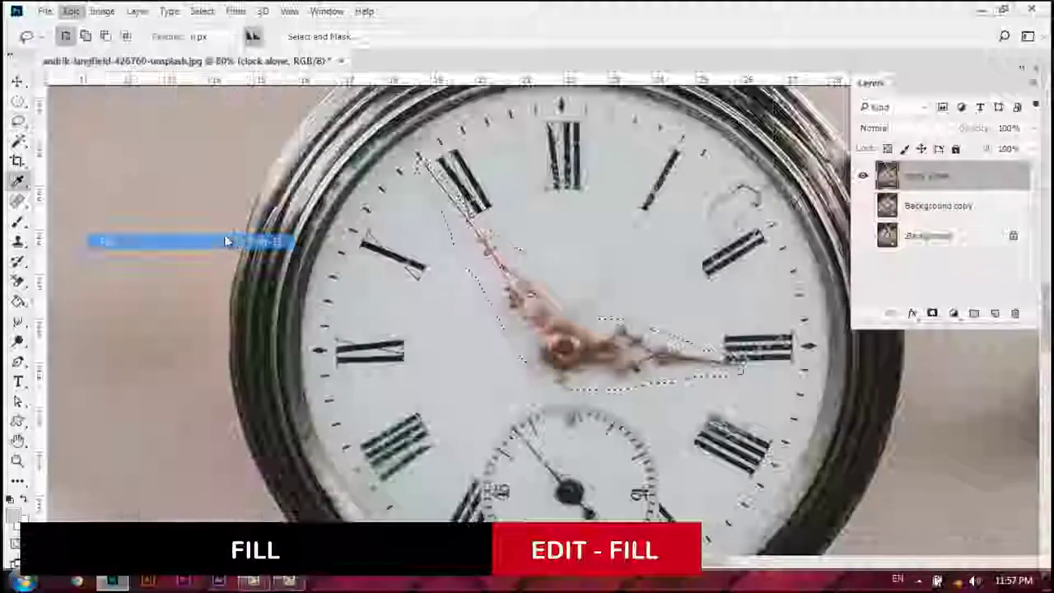
{"action": "left_click", "coordinate": [210, 195]}
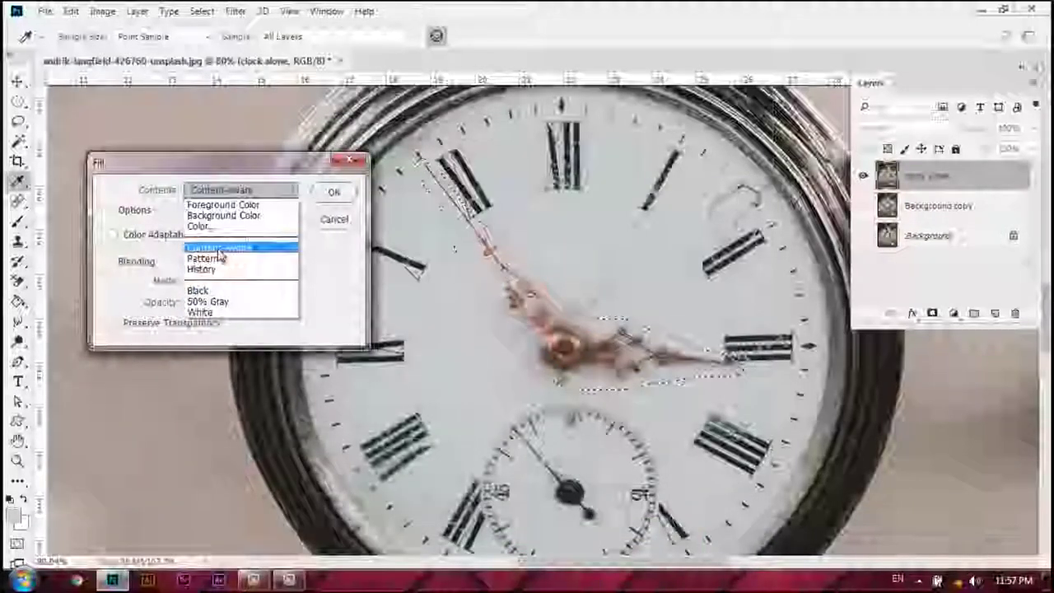
{"action": "left_click", "coordinate": [226, 248]}
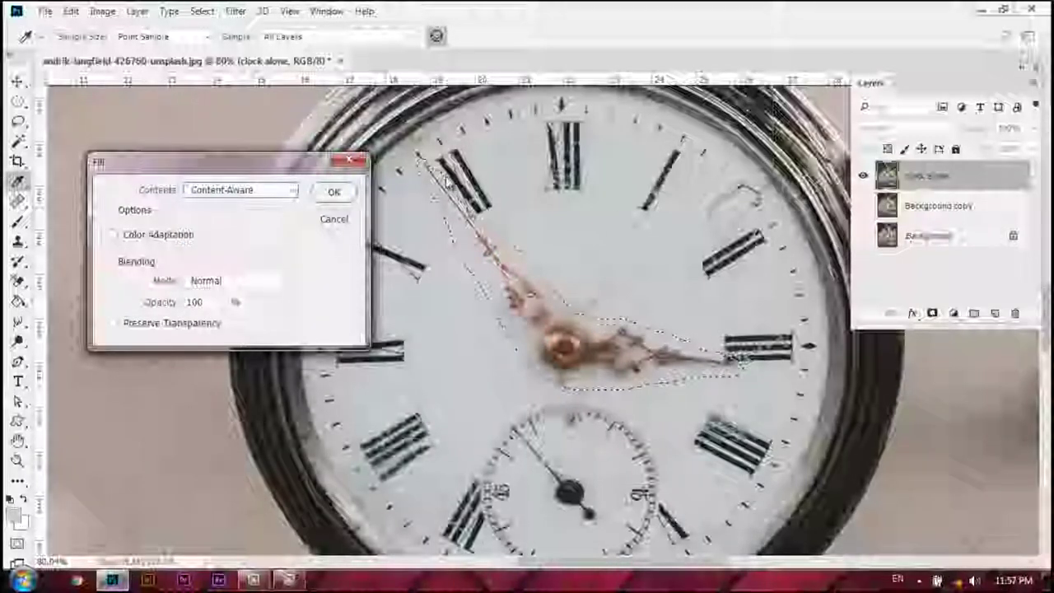
{"action": "left_click", "coordinate": [344, 196]}
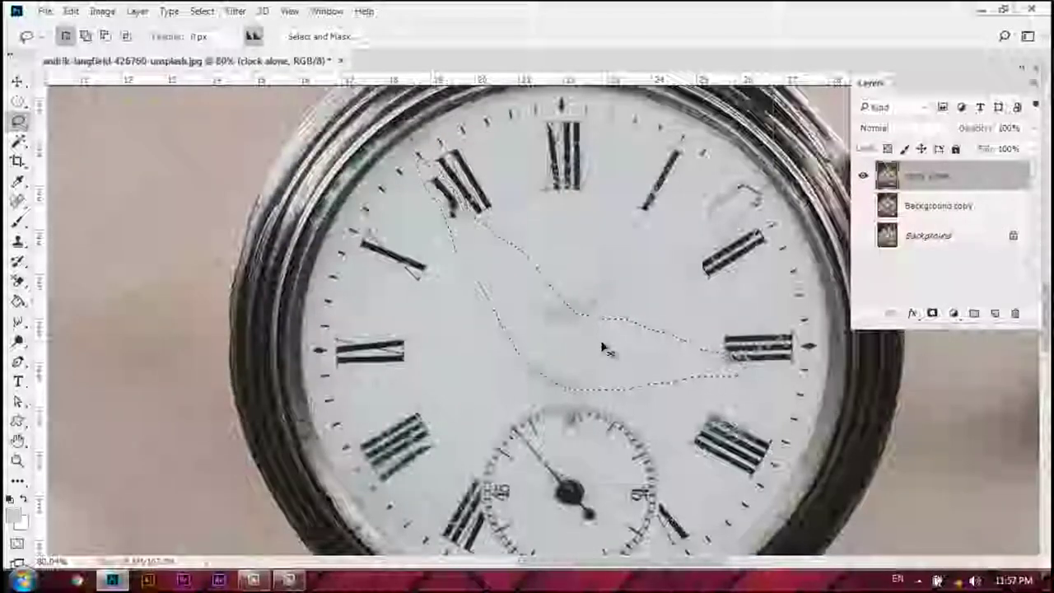
Deselect, then Spot Heal the leftover hand traces around the dial centre.
{"action": "key", "text": "ctrl+d"}
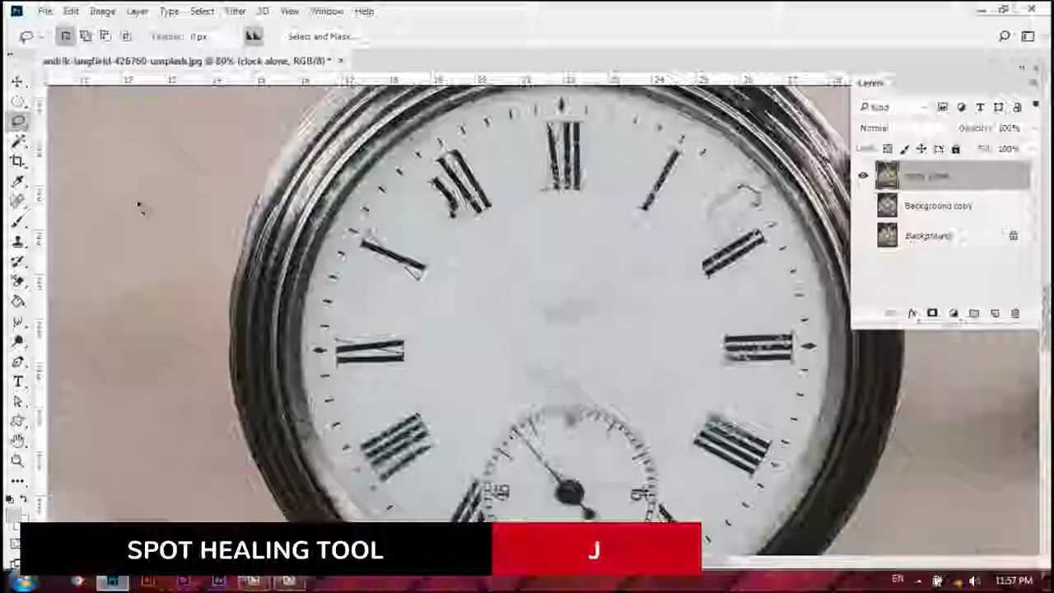
{"action": "left_click", "coordinate": [20, 202]}
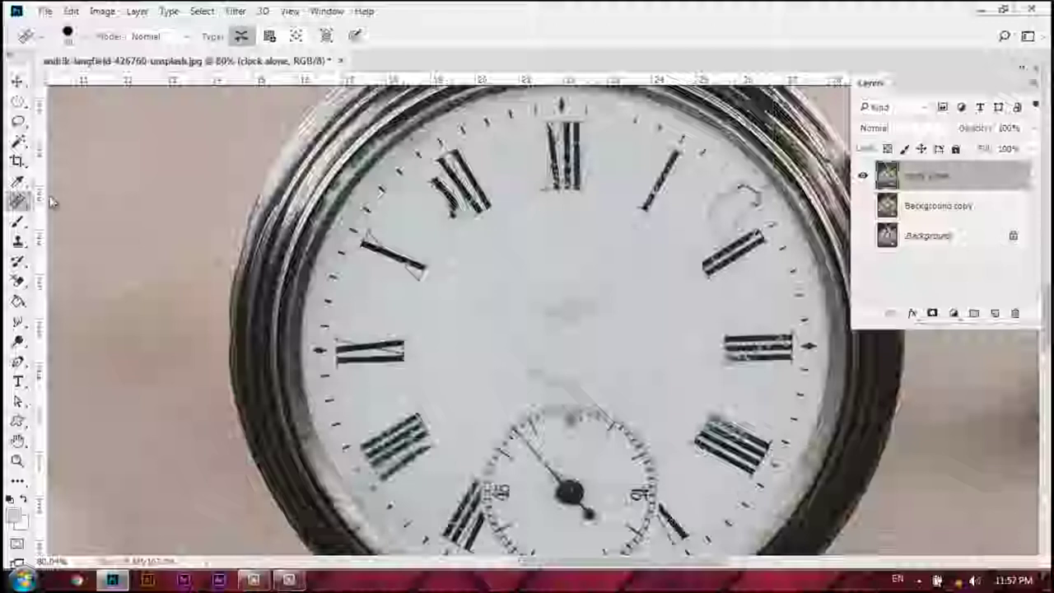
{"action": "right_click", "coordinate": [20, 202]}
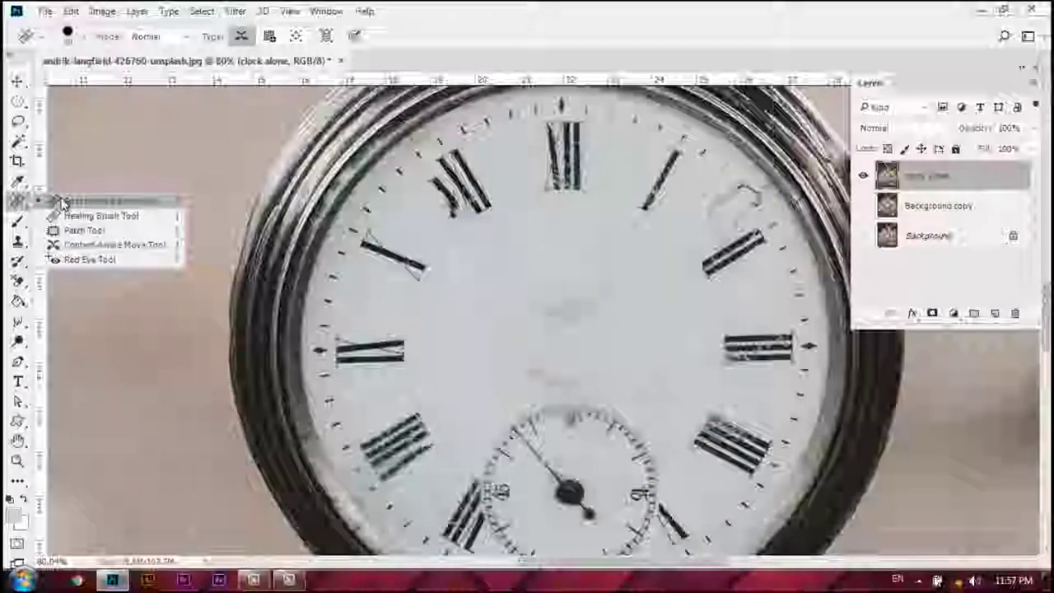
{"action": "left_click", "coordinate": [63, 201]}
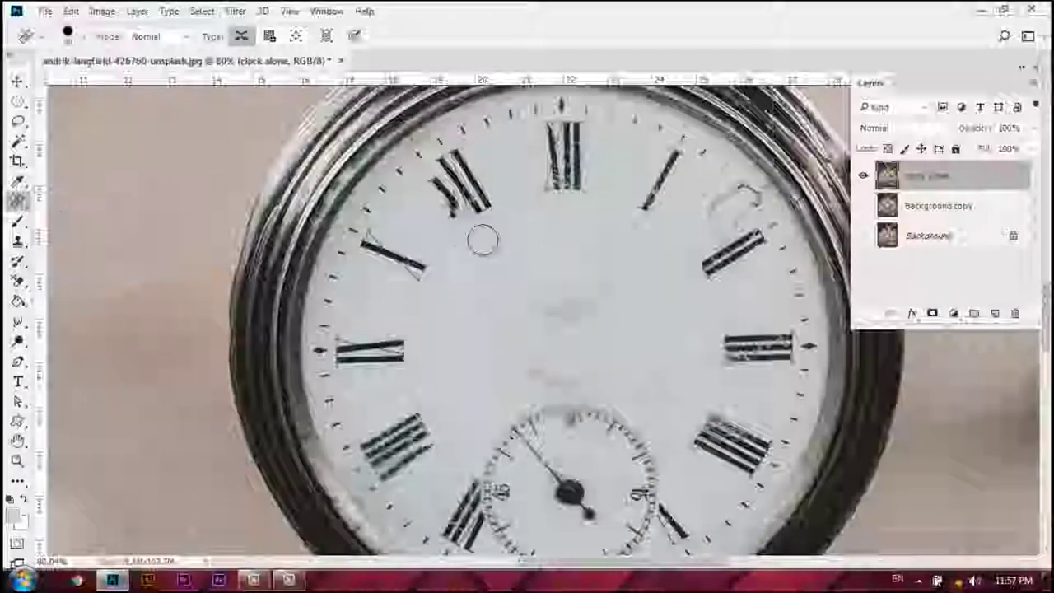
{"action": "left_click", "coordinate": [540, 305]}
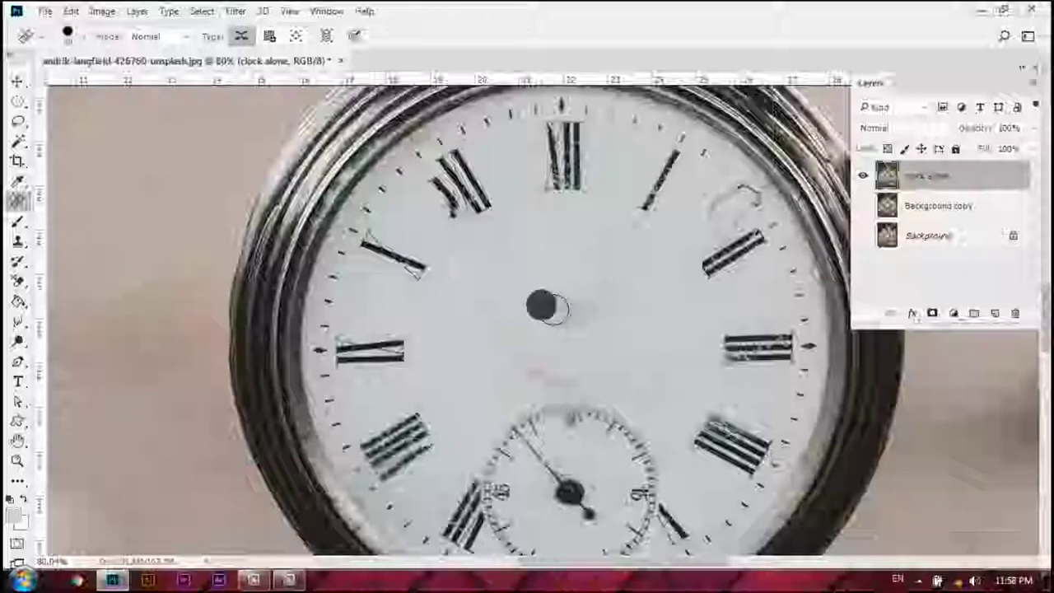
{"action": "left_click_drag", "start_coordinate": [557, 309], "coordinate": [623, 290]}
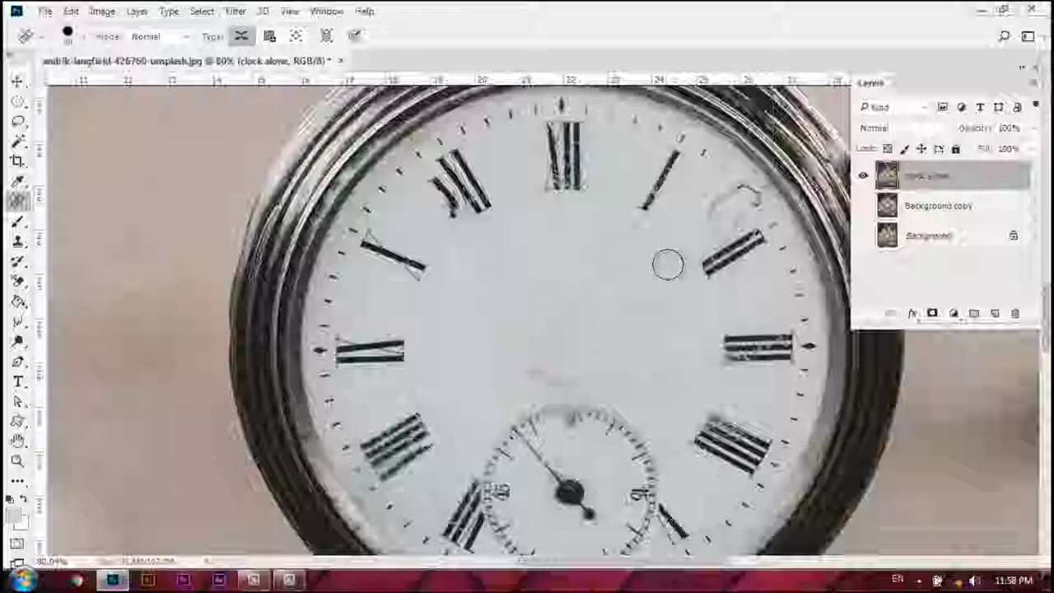
{"action": "left_click_drag", "start_coordinate": [668, 264], "coordinate": [624, 285]}
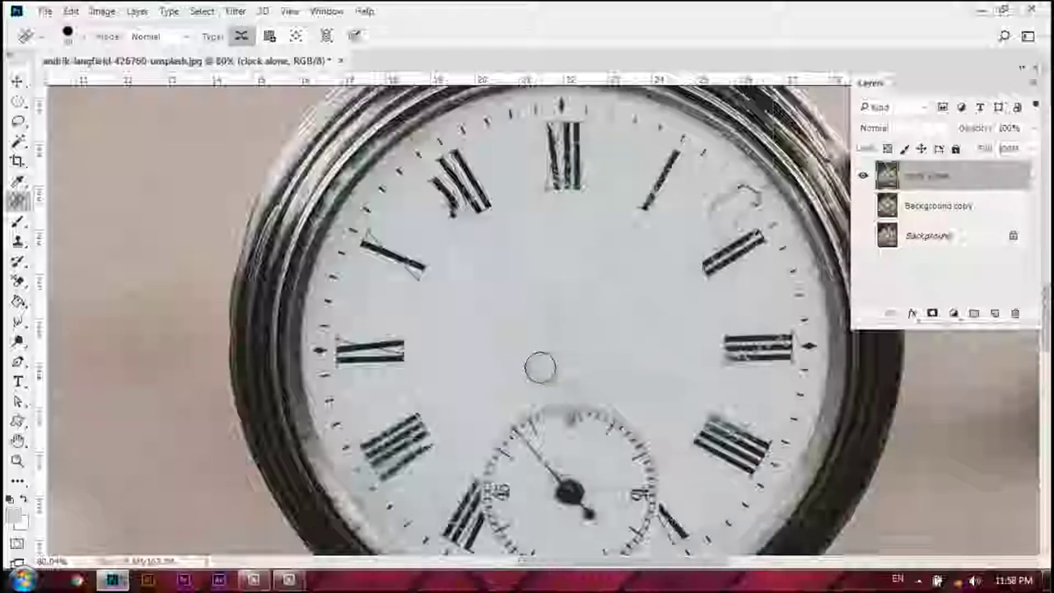
{"action": "left_click_drag", "start_coordinate": [540, 368], "coordinate": [581, 375]}
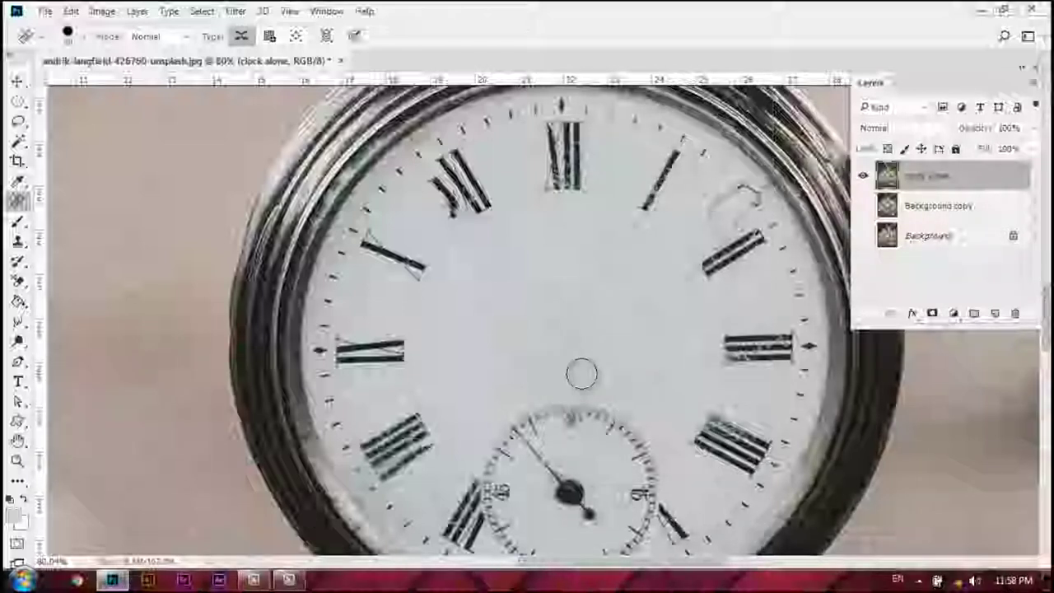
{"action": "left_click", "coordinate": [581, 374]}
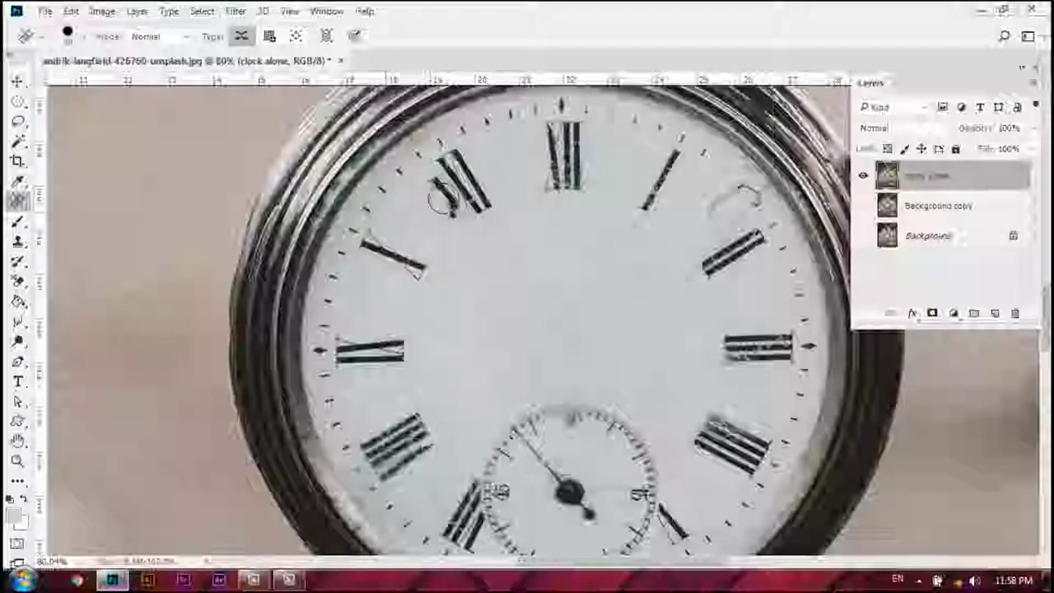
Clone clean dial detail to repair the damaged XI numeral.
{"action": "left_click_drag", "start_coordinate": [438, 196], "coordinate": [458, 212]}
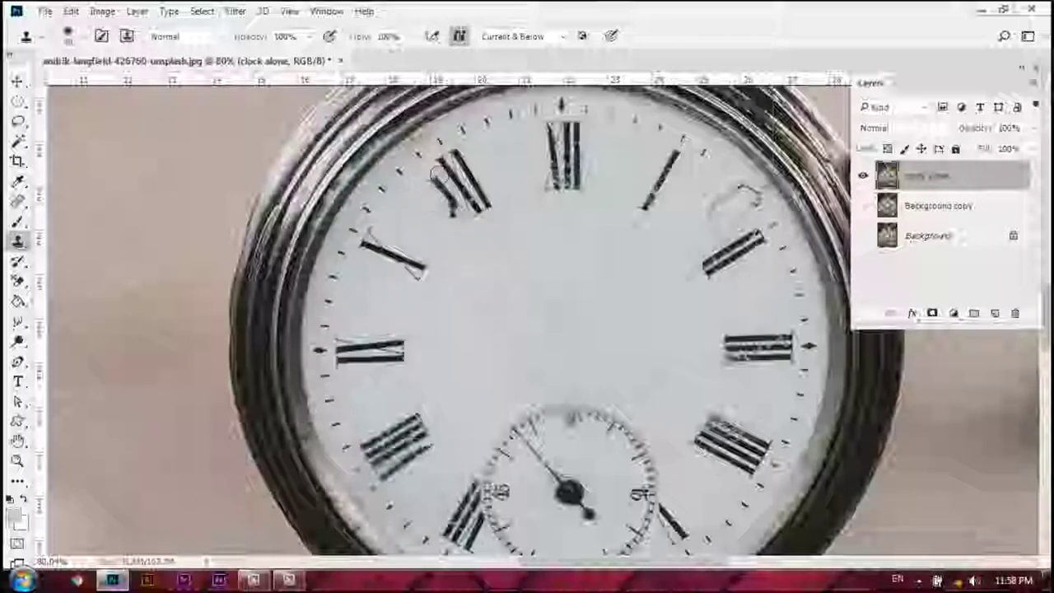
{"action": "left_click", "coordinate": [449, 198]}
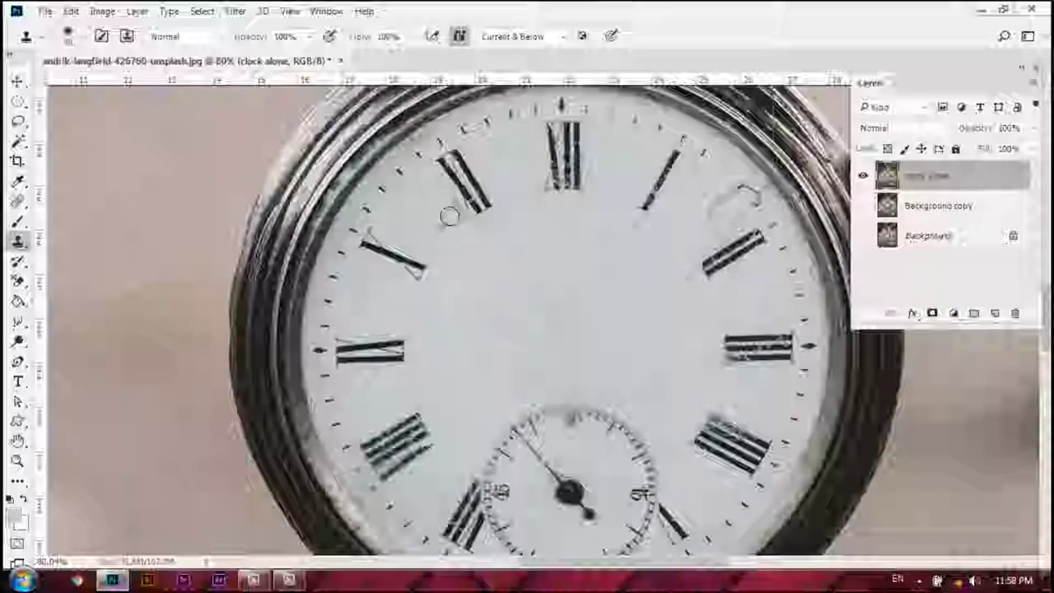
{"action": "left_click", "coordinate": [420, 198], "text": "alt"}
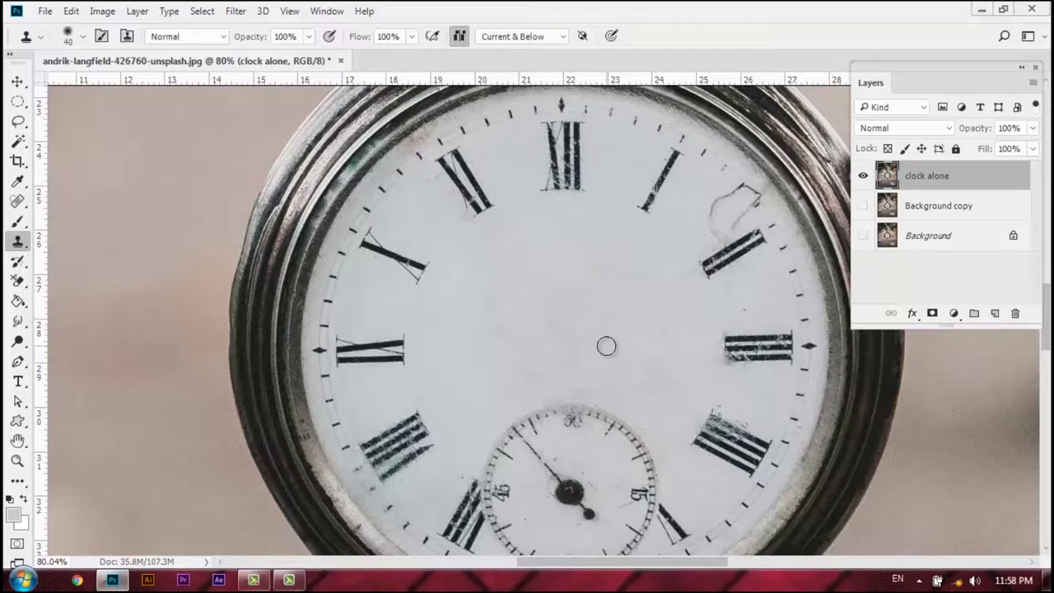
Duplicate Background copy, place a visible Background copy 2 on top, and hide clock alone.
{"action": "key", "text": "ctrl+0"}
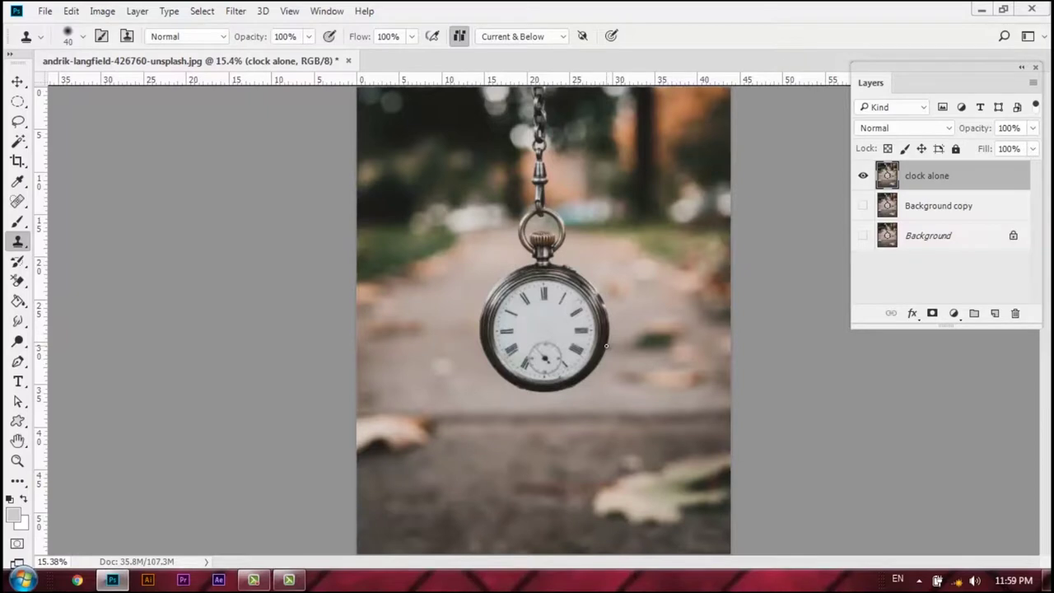
{"action": "key", "text": "f"}
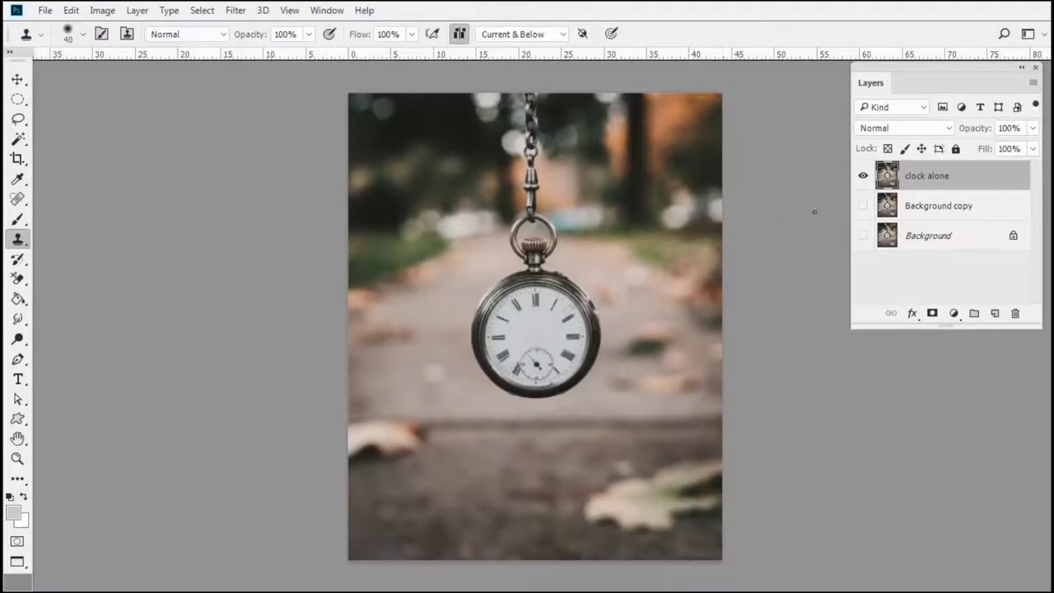
{"action": "left_click", "coordinate": [947, 208]}
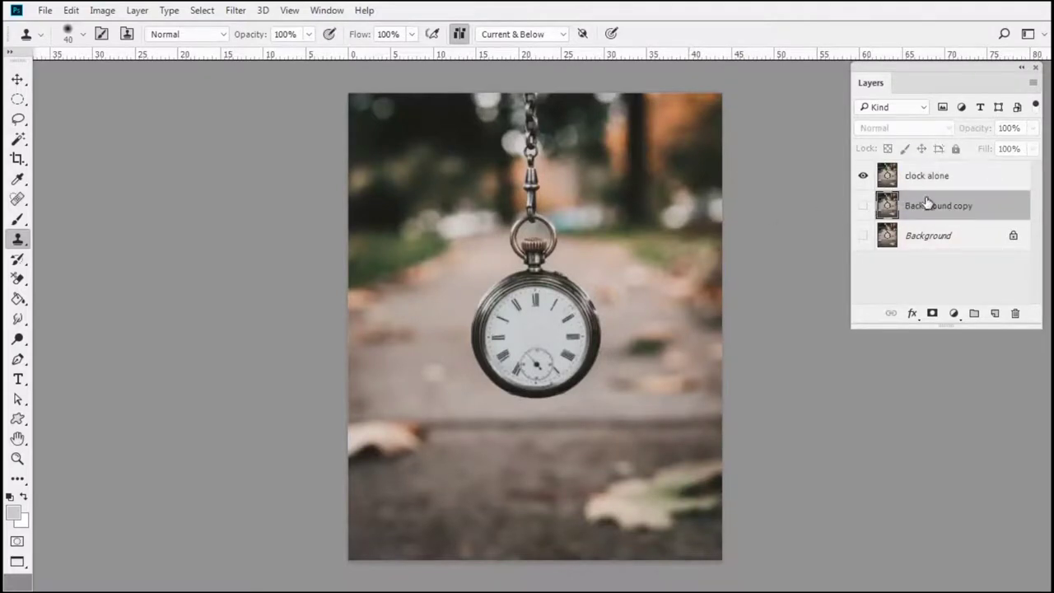
{"action": "key", "text": "ctrl+j"}
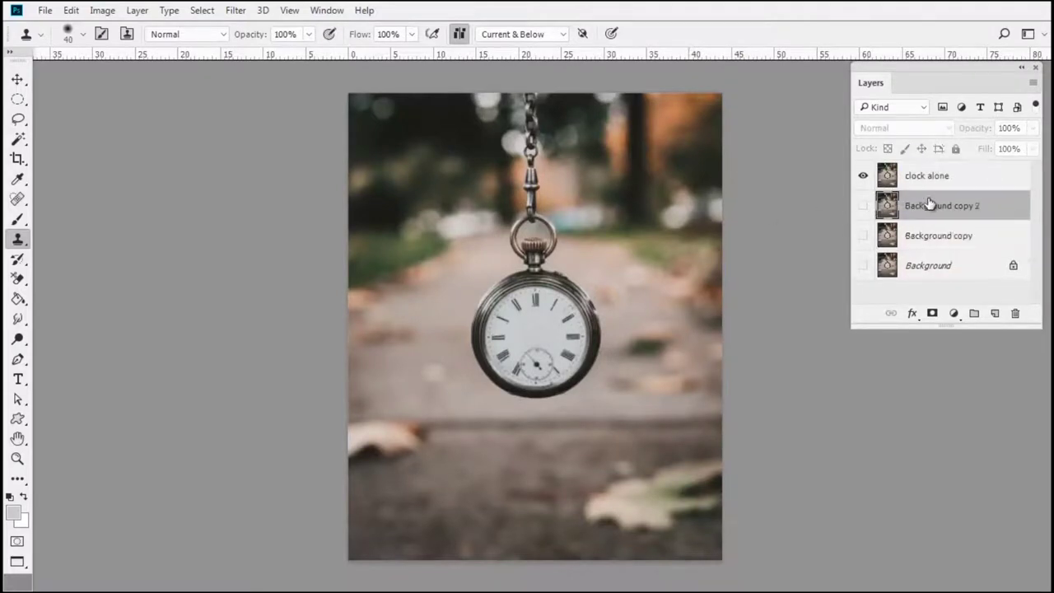
{"action": "left_click", "coordinate": [863, 205]}
{"action": "left_click_drag", "start_coordinate": [937, 208], "coordinate": [926, 176]}
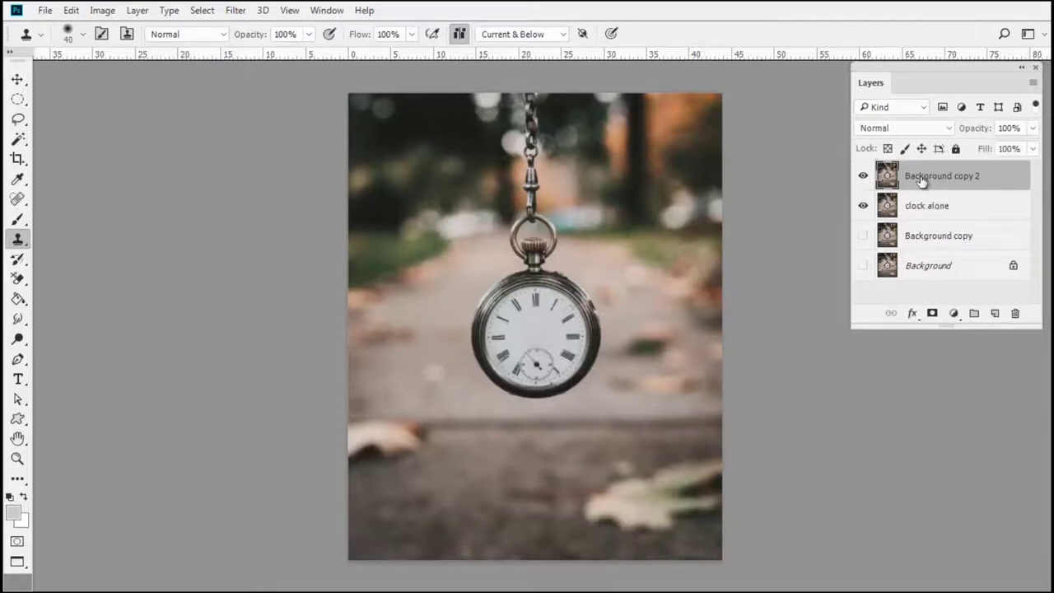
{"action": "left_click", "coordinate": [863, 207]}
Zoom in on the watch face so the long clock hand is fully visible.
{"action": "left_click_drag", "start_coordinate": [578, 330], "coordinate": [674, 333]}
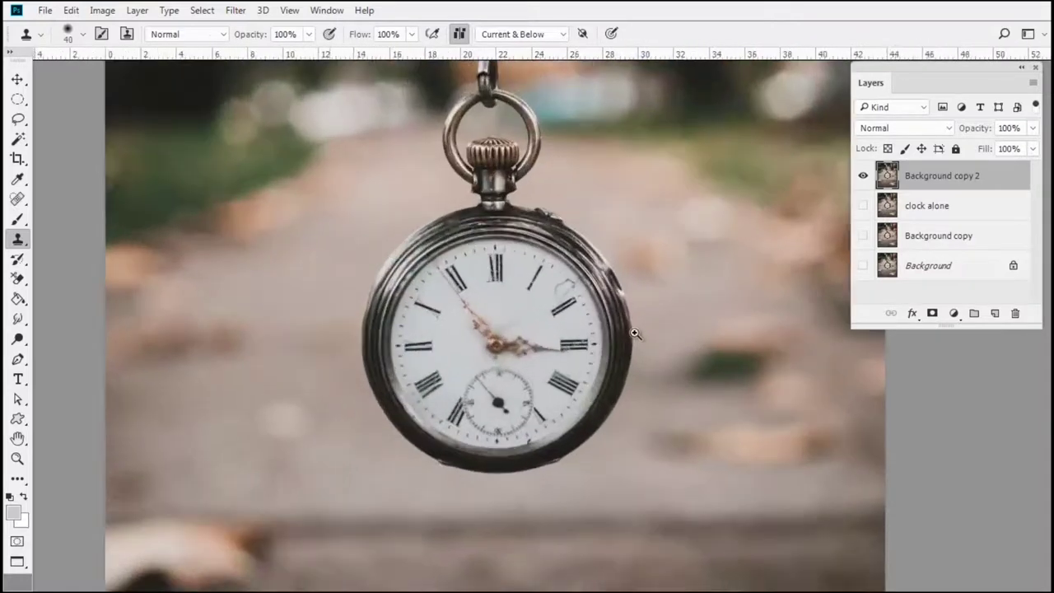
{"action": "scroll", "coordinate": [674, 332], "scroll_direction": "up", "scroll_amount": 2}
{"action": "scroll", "coordinate": [674, 333], "scroll_direction": "up", "scroll_amount": 2}
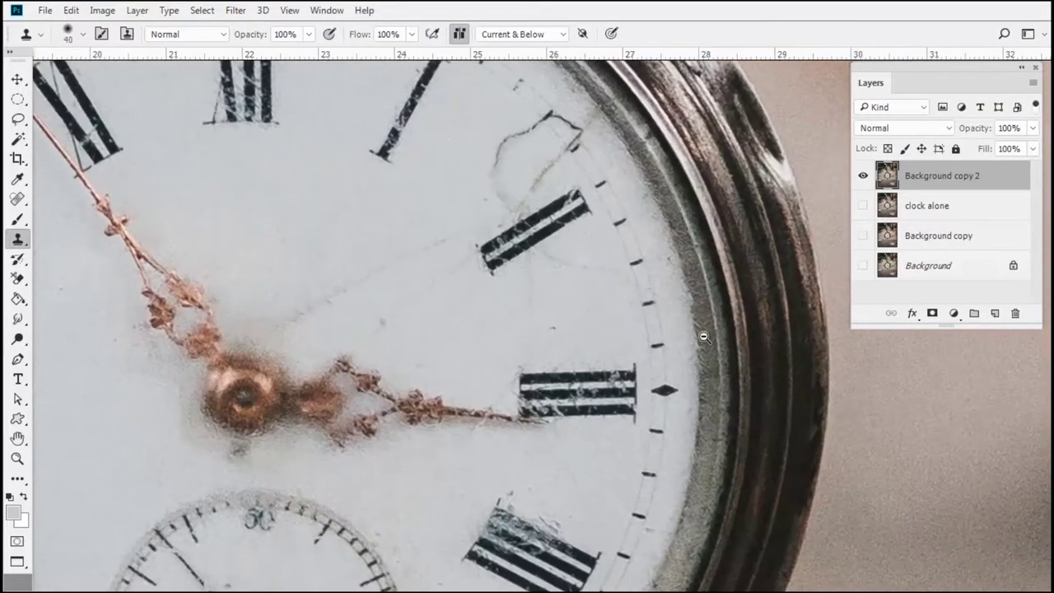
{"action": "scroll", "coordinate": [674, 333], "scroll_direction": "up", "scroll_amount": 1}
{"action": "scroll", "coordinate": [674, 333], "scroll_direction": "up", "scroll_amount": 1}
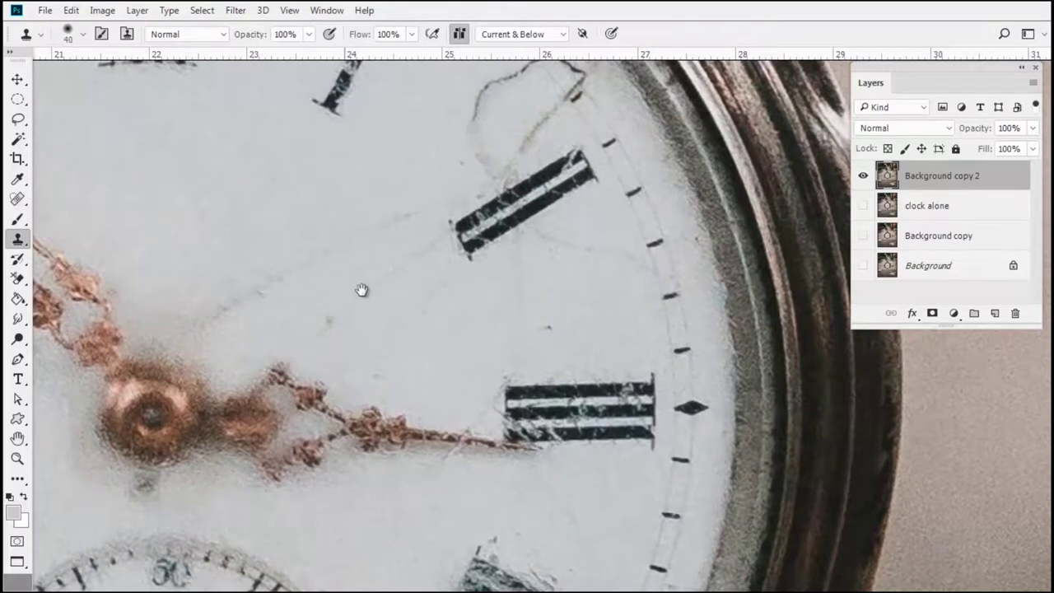
{"action": "left_click_drag", "start_coordinate": [362, 292], "coordinate": [614, 334]}
{"action": "mouse_move", "coordinate": [529, 322]}
{"action": "left_mouse_down"}
{"action": "mouse_move", "coordinate": [572, 371]}
{"action": "mouse_move", "coordinate": [574, 342]}
{"action": "left_mouse_up"}
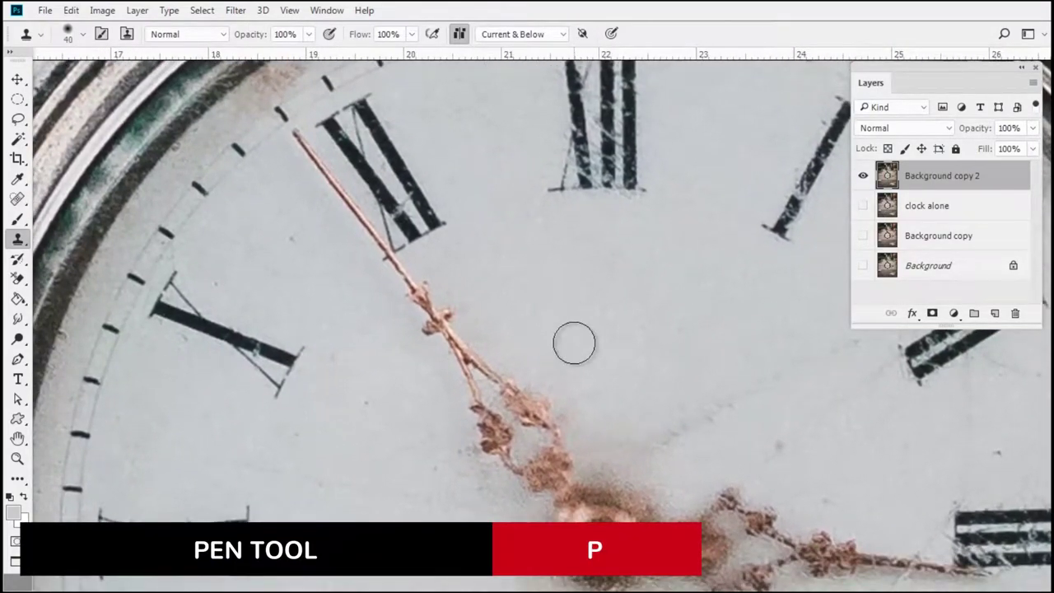
Start a Pen path at the long hand's tip and trace down its right edge around the centre pin.
{"action": "key", "text": "p"}
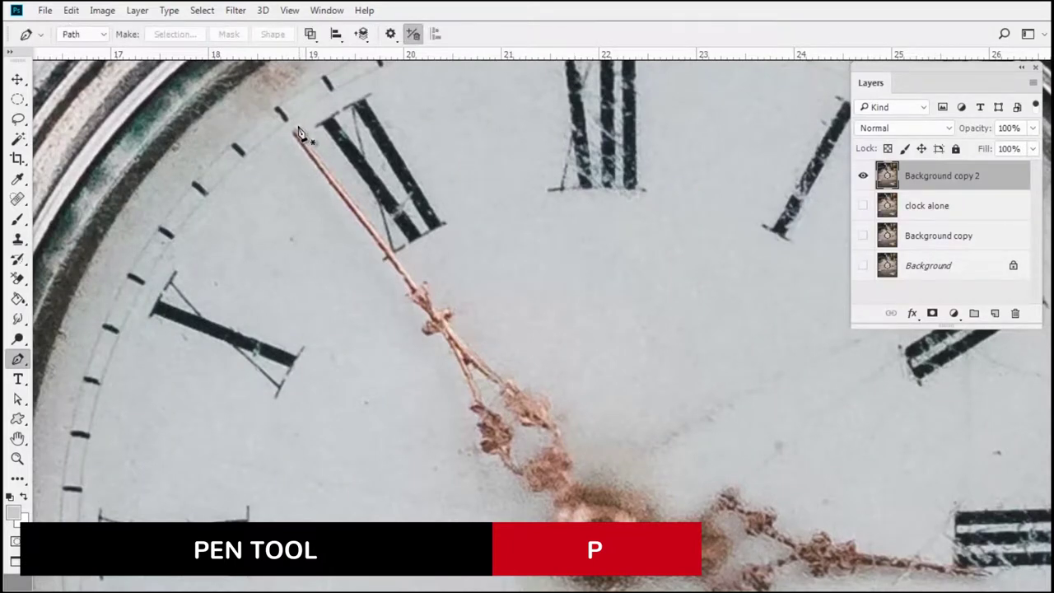
{"action": "left_click", "coordinate": [294, 129]}
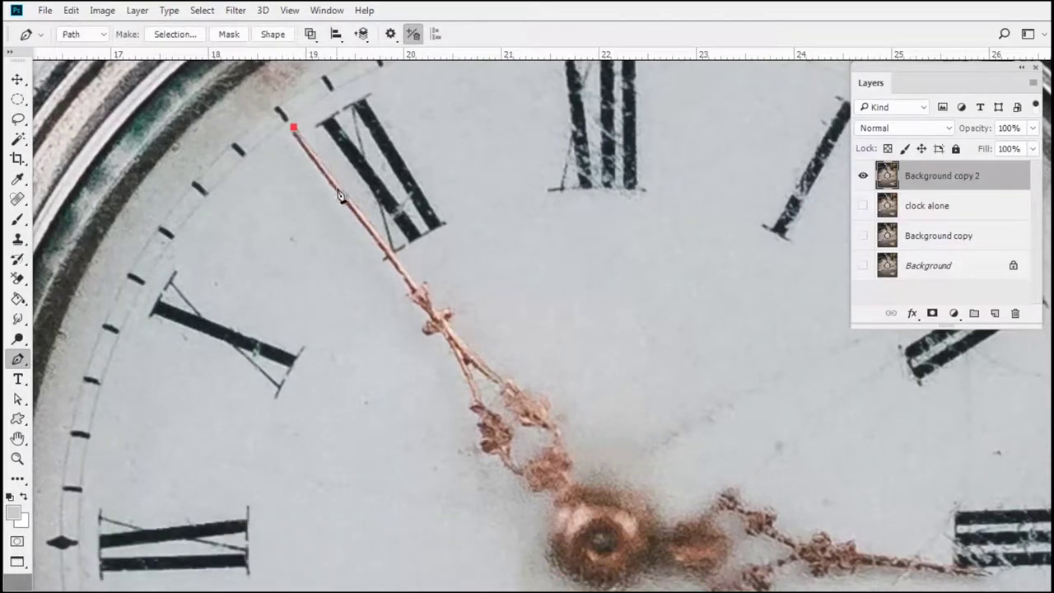
{"action": "left_click_drag", "start_coordinate": [349, 195], "coordinate": [359, 207]}
{"action": "left_click", "coordinate": [416, 282]}
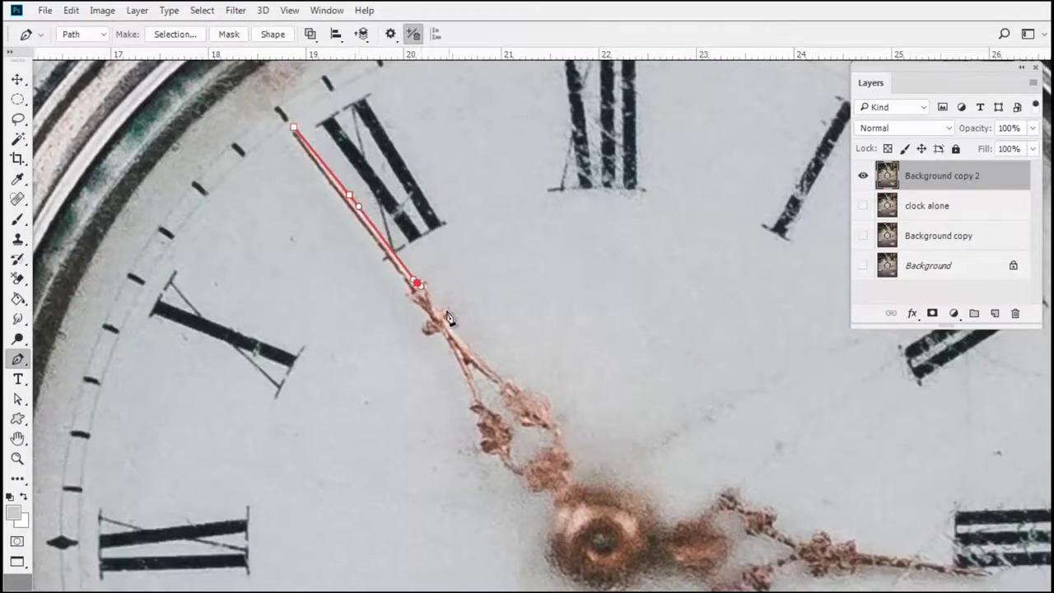
{"action": "left_click", "coordinate": [426, 280]}
{"action": "left_click", "coordinate": [447, 308]}
{"action": "left_click", "coordinate": [477, 358]}
{"action": "mouse_move", "coordinate": [509, 379]}
{"action": "left_mouse_down"}
{"action": "mouse_move", "coordinate": [518, 390]}
{"action": "mouse_move", "coordinate": [488, 300]}
{"action": "left_mouse_up"}
{"action": "left_click", "coordinate": [528, 358]}
{"action": "left_click", "coordinate": [581, 398]}
{"action": "left_click", "coordinate": [606, 433]}
{"action": "left_click", "coordinate": [583, 478]}
{"action": "left_click", "coordinate": [504, 426]}
Trace back up the hand's left edge and close the Work Path at the tip.
{"action": "left_click", "coordinate": [511, 408]}
{"action": "left_click", "coordinate": [484, 385]}
{"action": "left_click", "coordinate": [450, 350]}
{"action": "left_click", "coordinate": [428, 301]}
{"action": "left_click", "coordinate": [417, 266]}
{"action": "left_click", "coordinate": [383, 218]}
{"action": "scroll", "coordinate": [372, 215], "scroll_direction": "down", "scroll_amount": 2}
{"action": "left_click", "coordinate": [356, 166]}
{"action": "left_click", "coordinate": [333, 127]}
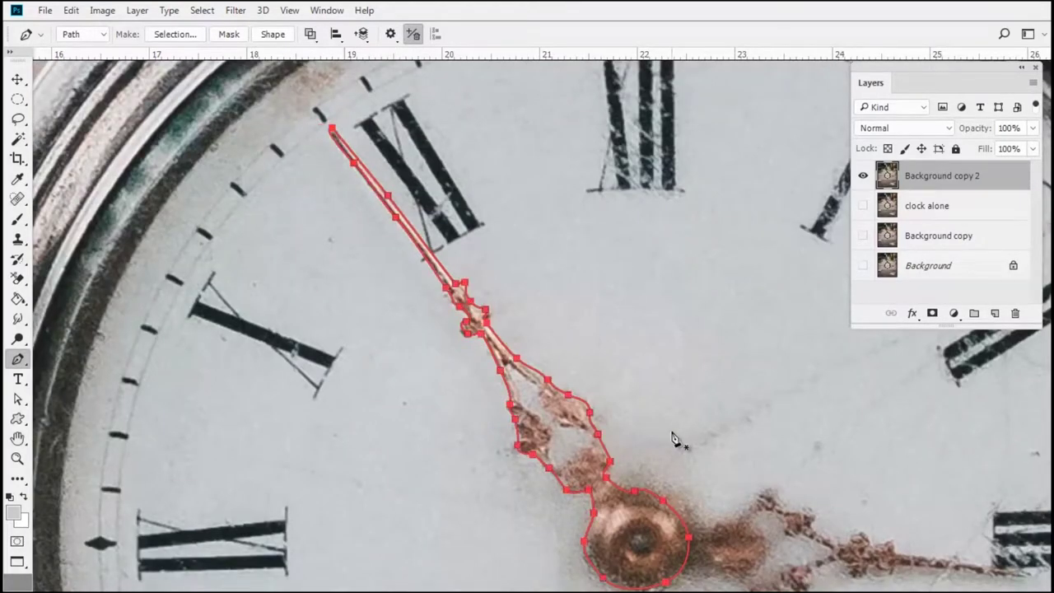
{"action": "scroll", "coordinate": [681, 437], "scroll_direction": "up", "scroll_amount": 2}
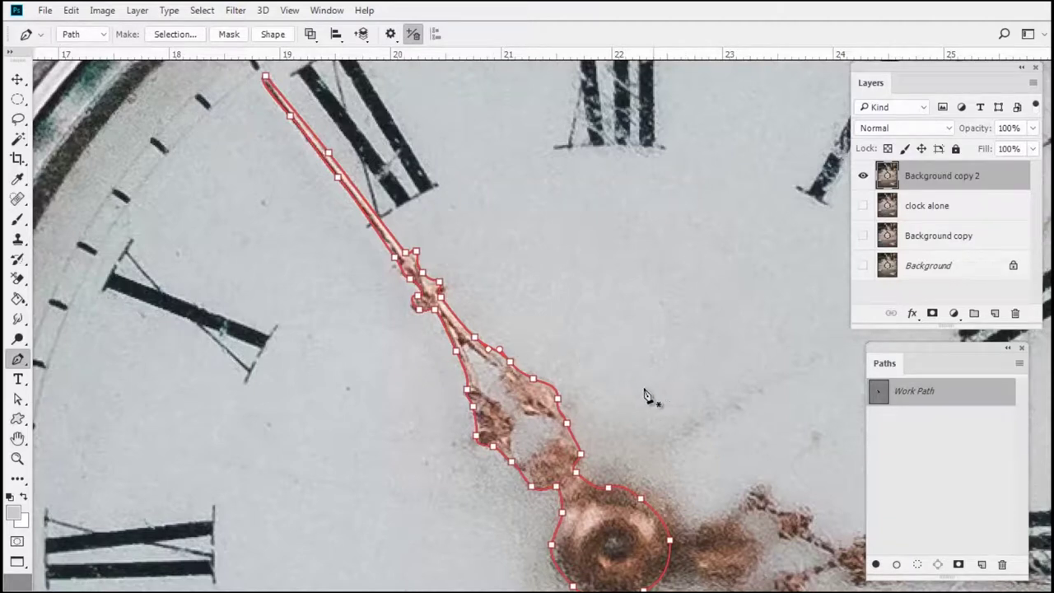
{"action": "mouse_move", "coordinate": [588, 382]}
{"action": "left_mouse_down"}
{"action": "mouse_move", "coordinate": [598, 336]}
{"action": "mouse_move", "coordinate": [622, 400]}
{"action": "mouse_move", "coordinate": [588, 374]}
{"action": "left_mouse_up"}
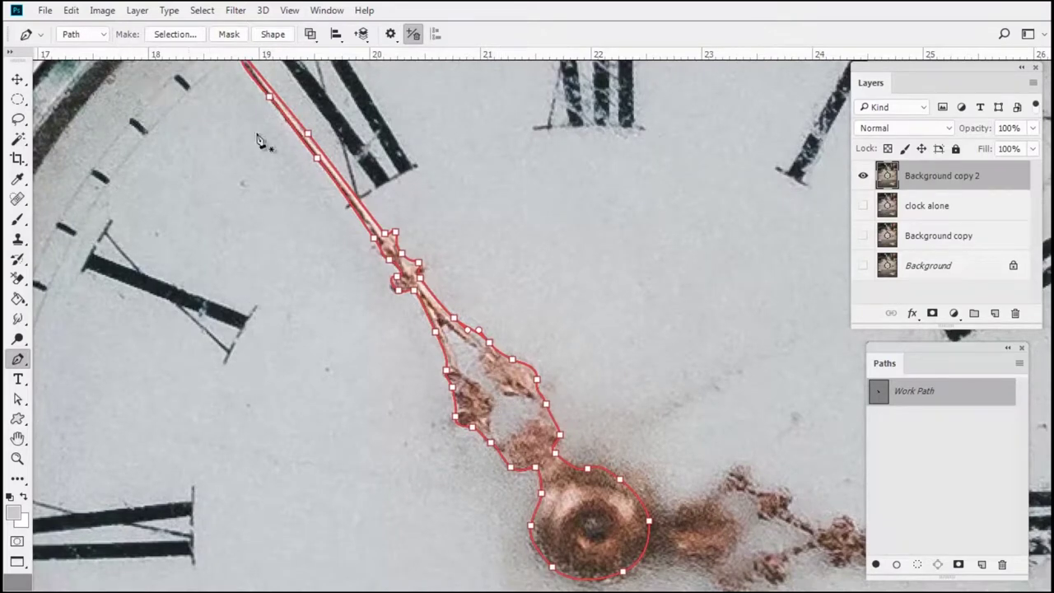
{"action": "right_click", "coordinate": [504, 371]}
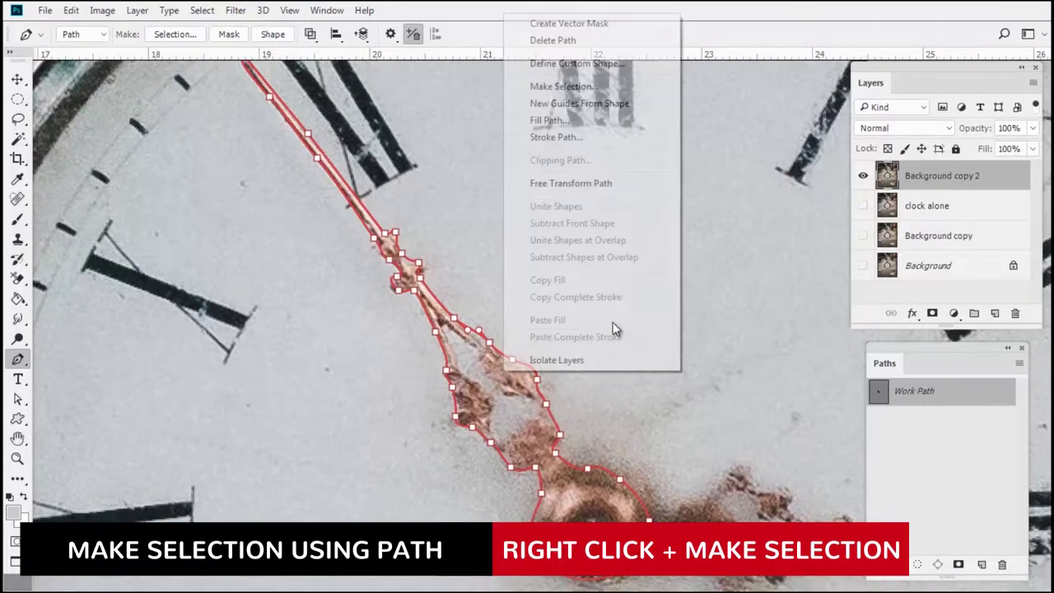
Make a 2-pixel feathered selection from the path and add a layer mask to Background copy 2.
{"action": "left_click", "coordinate": [577, 87]}
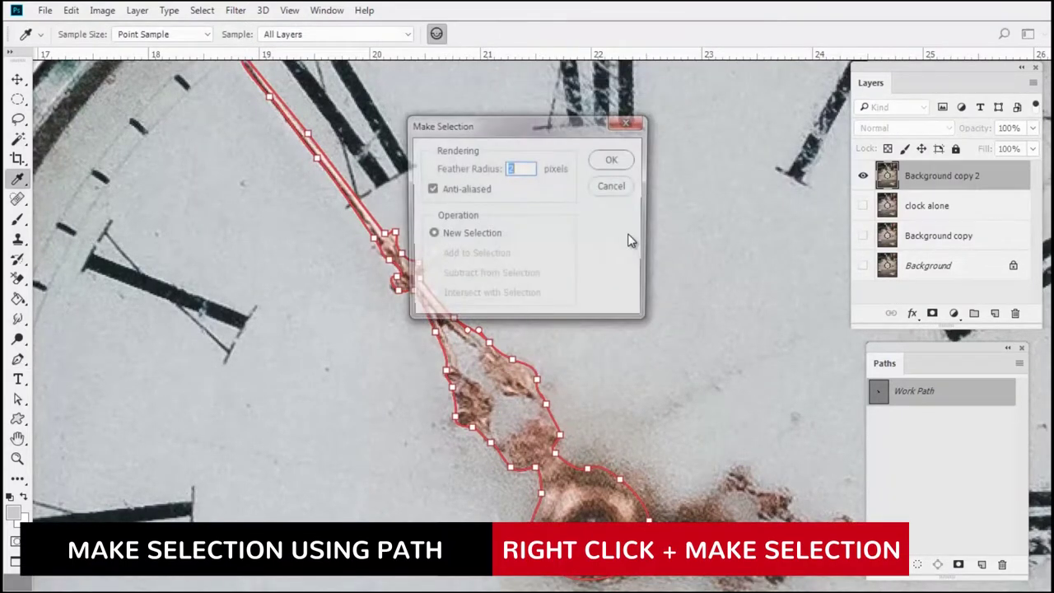
{"action": "left_click", "coordinate": [611, 163]}
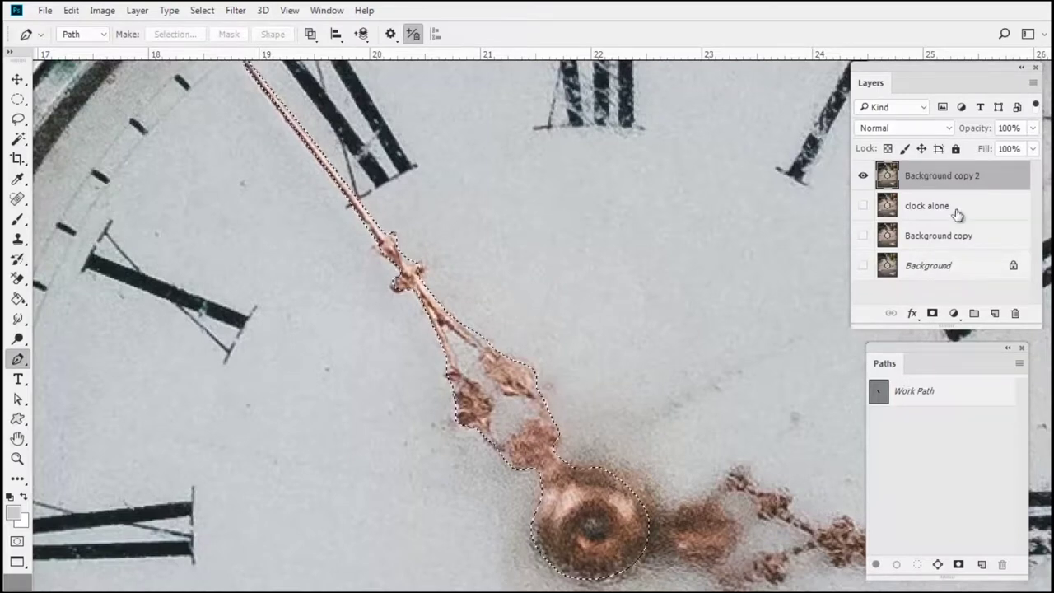
{"action": "left_click", "coordinate": [933, 314]}
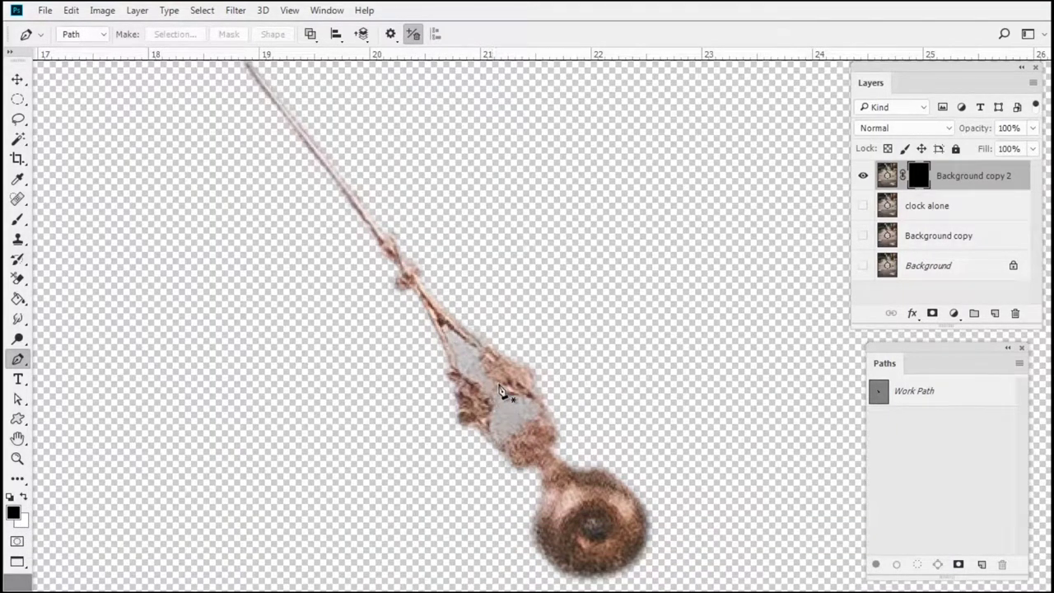
Select the Brush tool and set its hardness to 16%.
{"action": "key", "text": "b"}
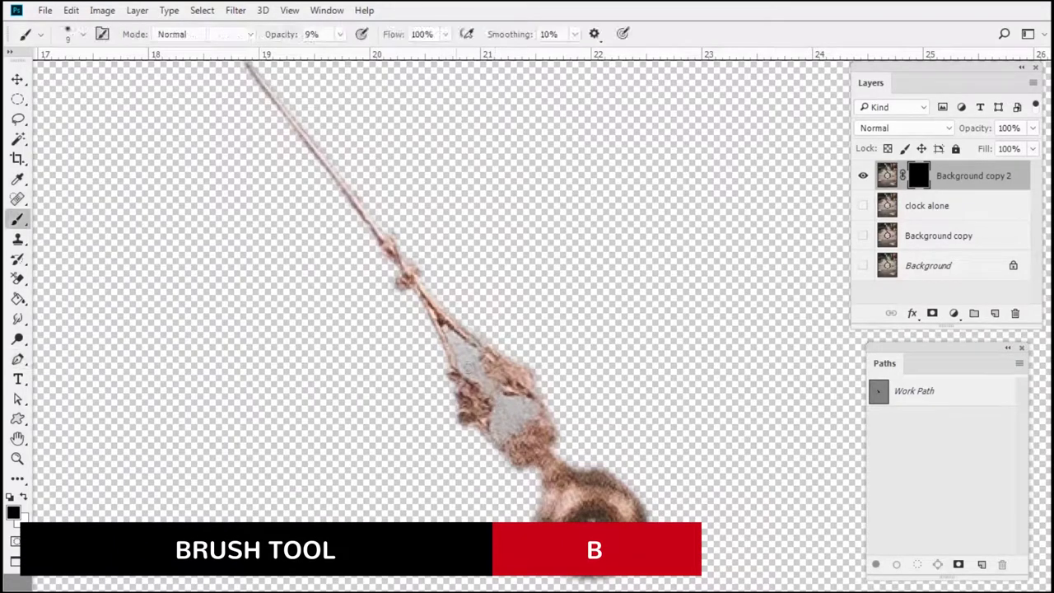
{"action": "left_click", "coordinate": [84, 34]}
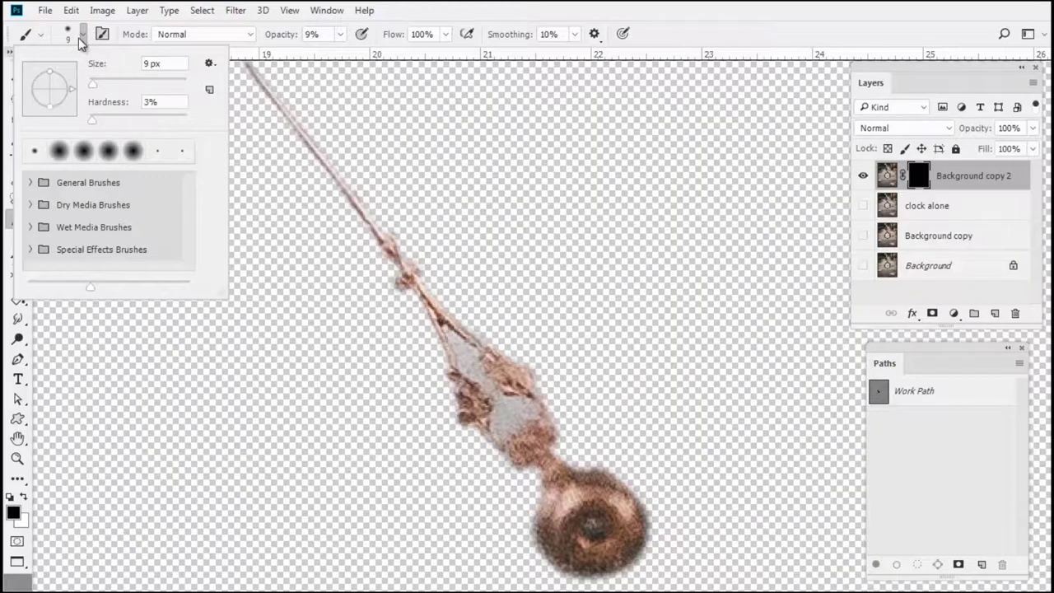
{"action": "left_click_drag", "start_coordinate": [93, 124], "coordinate": [106, 125]}
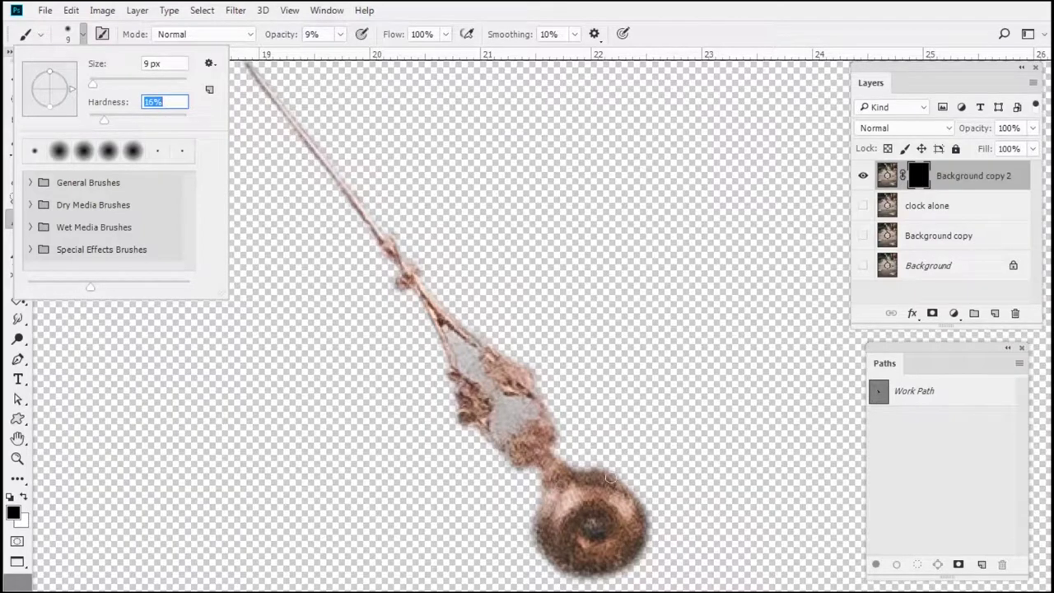
{"action": "left_click", "coordinate": [503, 403]}
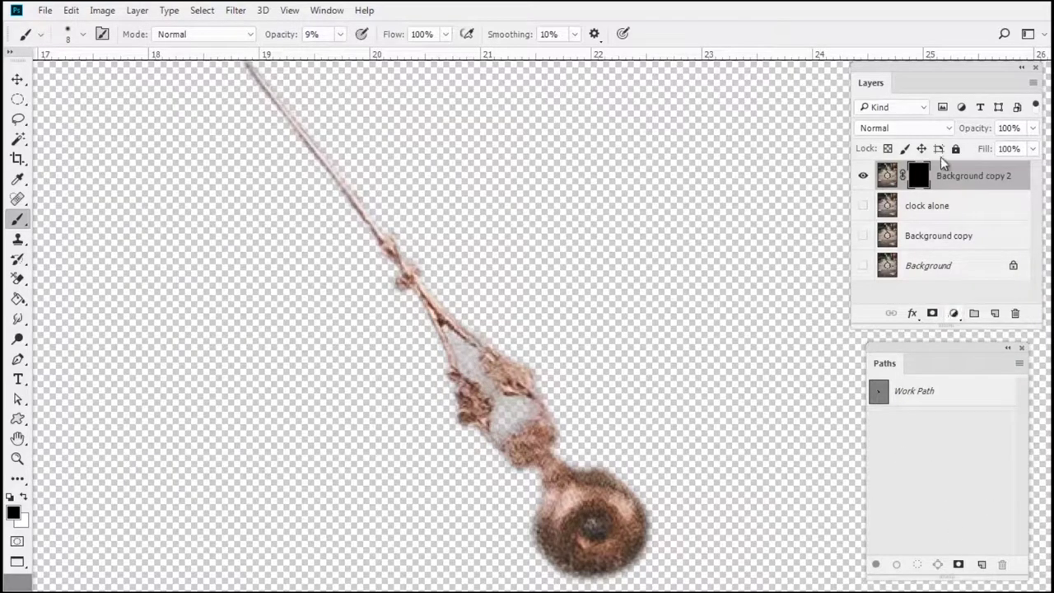
Add a blue Color Fill layer and move it below Background copy 2.
{"action": "left_click", "coordinate": [954, 315]}
{"action": "left_click", "coordinate": [824, 234]}
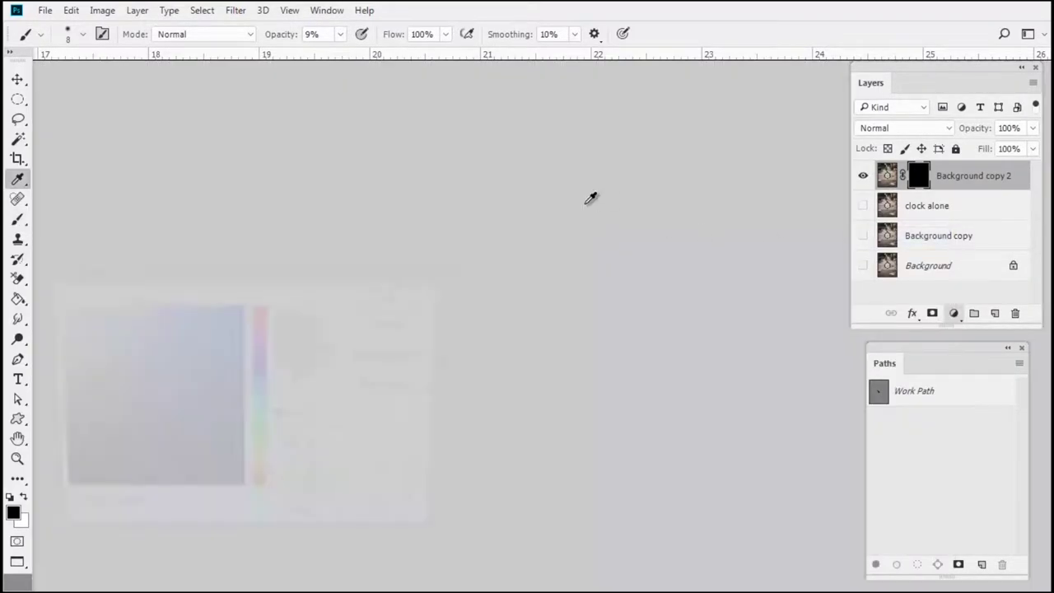
{"action": "left_click_drag", "start_coordinate": [218, 367], "coordinate": [229, 388]}
{"action": "left_click", "coordinate": [238, 363]}
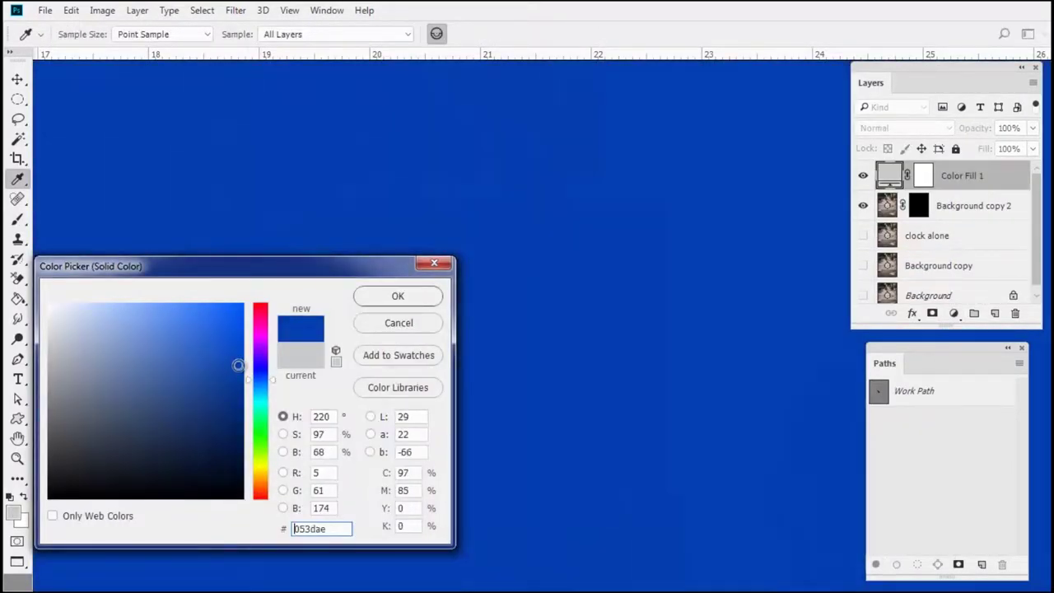
{"action": "left_click", "coordinate": [371, 297]}
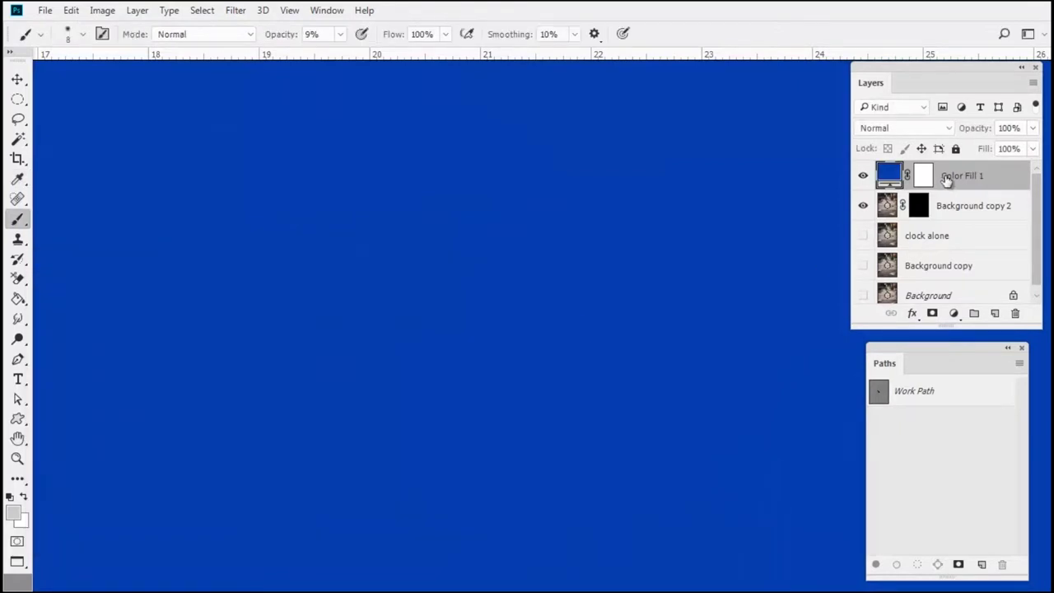
{"action": "left_click_drag", "start_coordinate": [947, 179], "coordinate": [948, 211]}
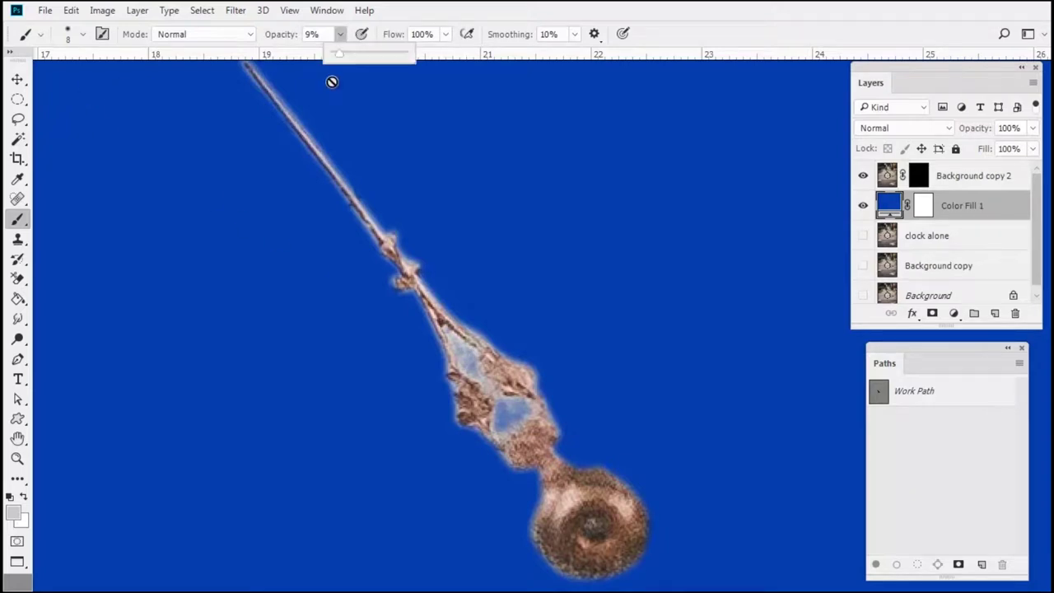
Set brush opacity to 45%, declining the rasterize prompts for the fill layer.
{"action": "left_click", "coordinate": [374, 63]}
{"action": "left_click", "coordinate": [584, 252]}
{"action": "left_click", "coordinate": [339, 34]}
{"action": "left_click_drag", "start_coordinate": [348, 58], "coordinate": [374, 57]}
{"action": "left_click", "coordinate": [468, 389]}
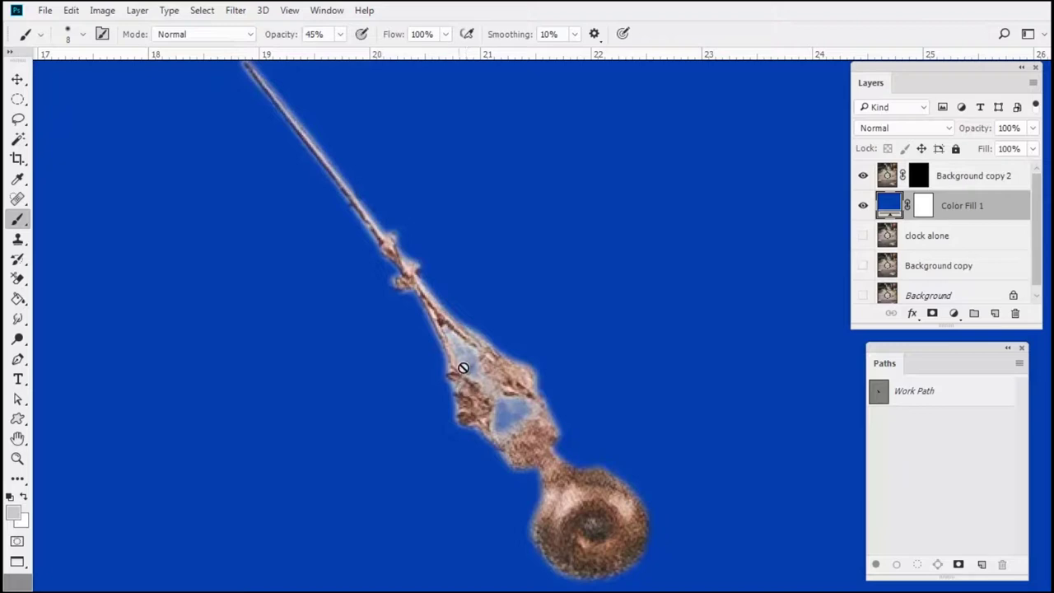
{"action": "left_click", "coordinate": [472, 371]}
{"action": "left_click", "coordinate": [585, 252]}
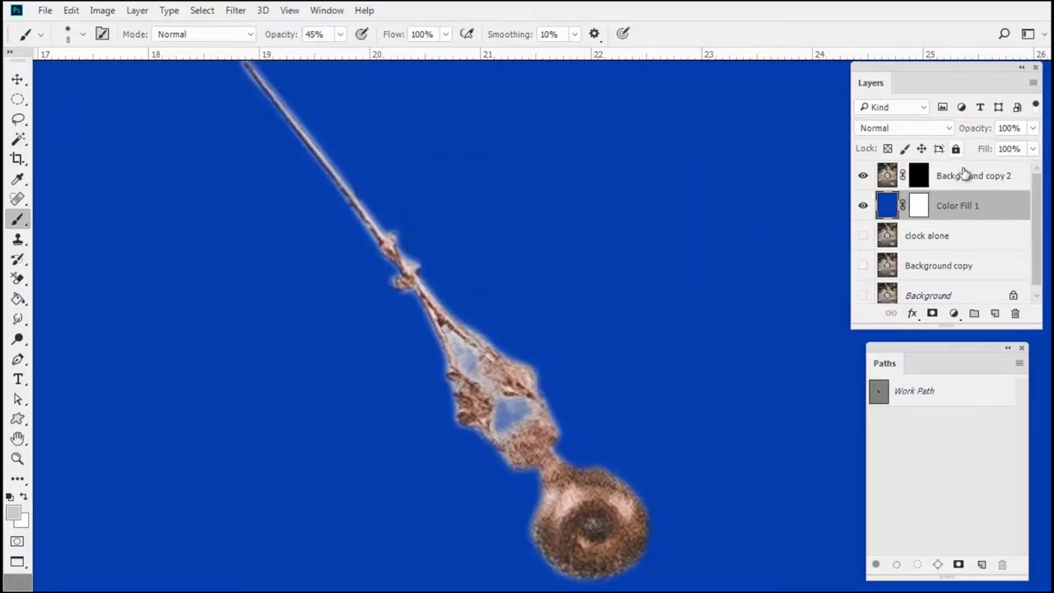
Select Background copy 2 and raise the brush opacity back to 100%.
{"action": "left_click", "coordinate": [965, 175]}
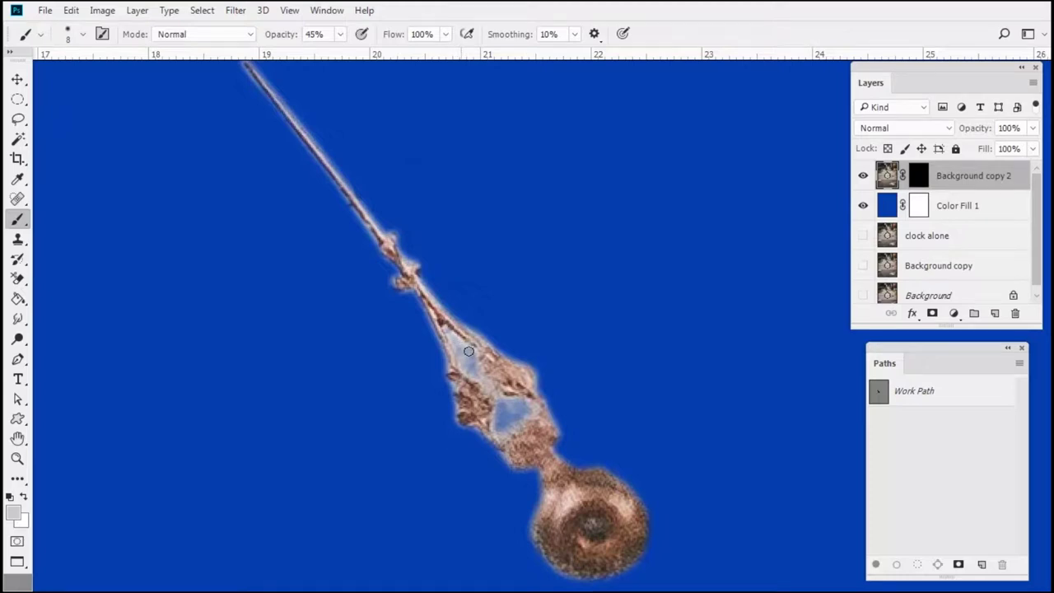
{"action": "left_click", "coordinate": [340, 34]}
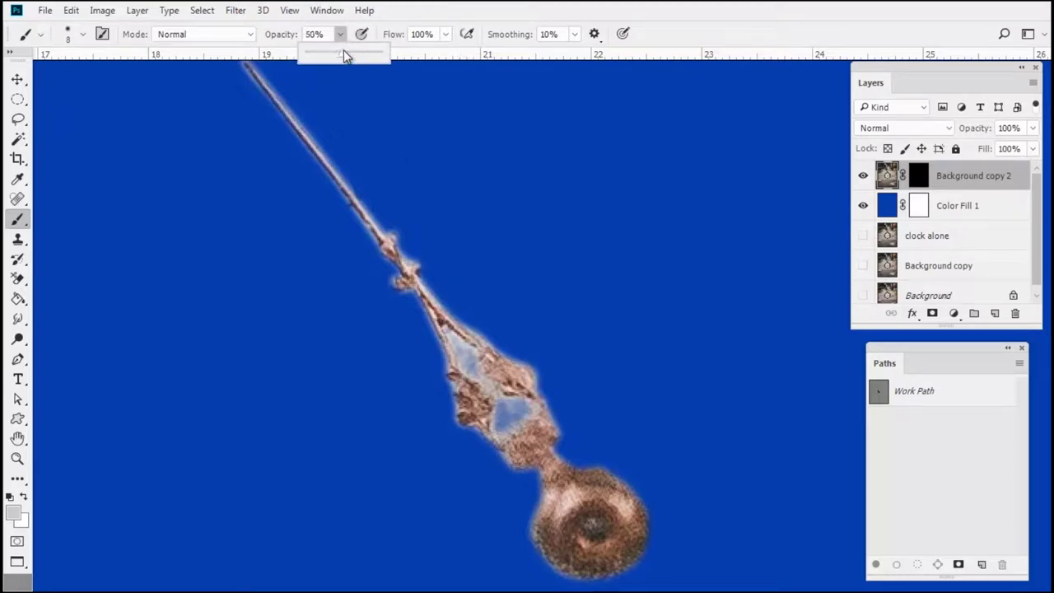
{"action": "left_click", "coordinate": [458, 340]}
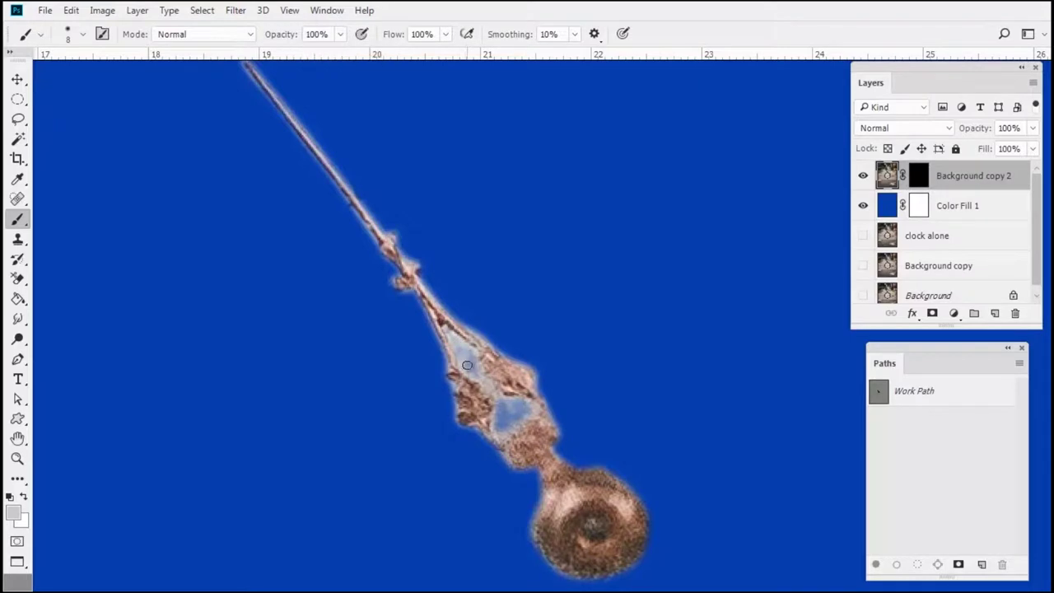
Set the foreground colour to black 000000 and target Background copy 2's layer mask for painting.
{"action": "key", "text": "i"}
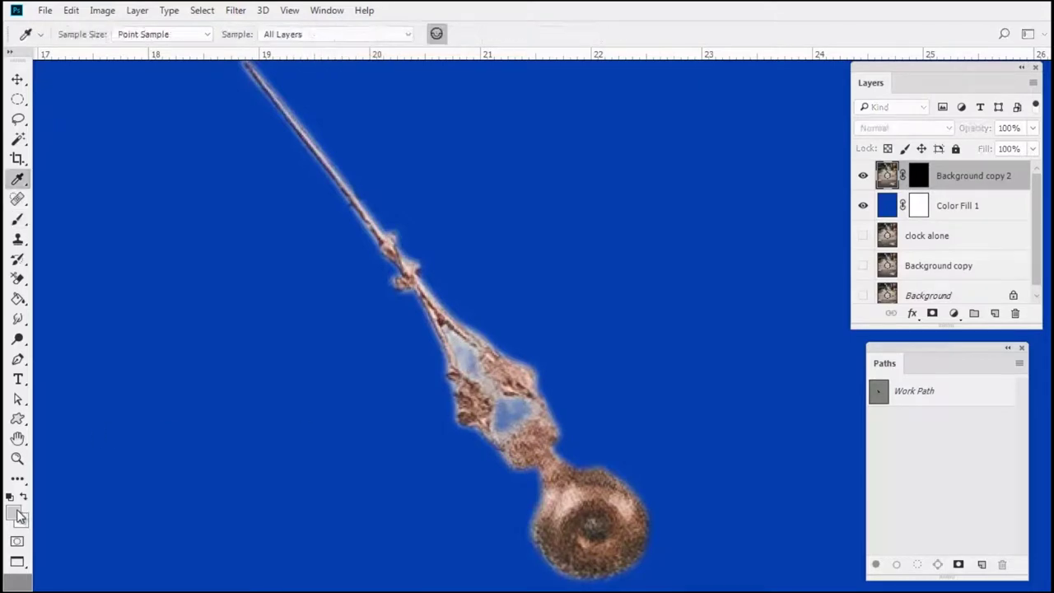
{"action": "left_click", "coordinate": [17, 514]}
{"action": "type", "text": "000000"}
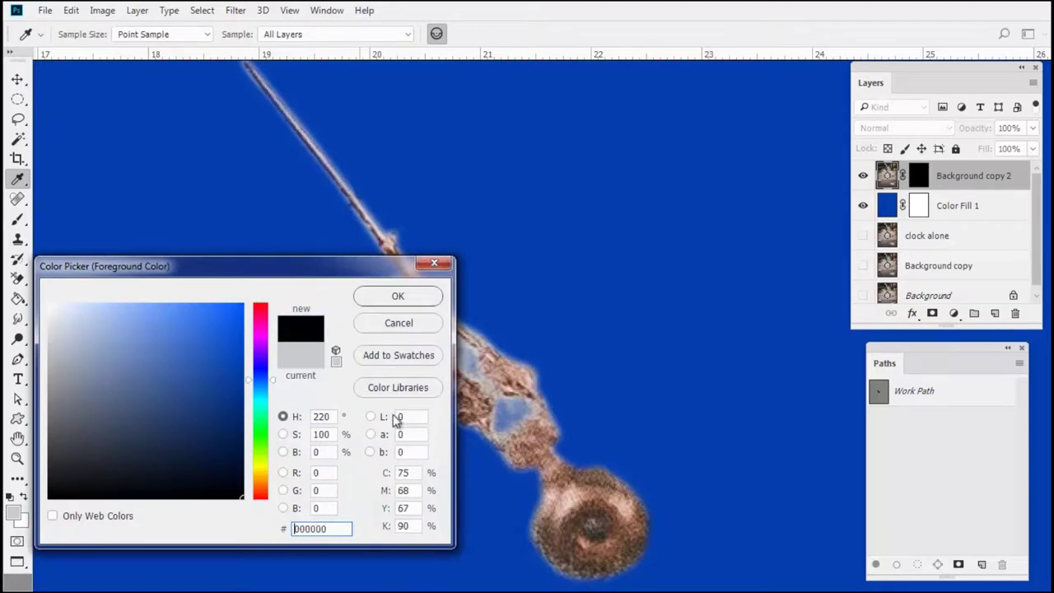
{"action": "left_click", "coordinate": [399, 299]}
{"action": "key", "text": "b"}
{"action": "mouse_move", "coordinate": [463, 351]}
{"action": "left_mouse_down"}
{"action": "mouse_move", "coordinate": [458, 341]}
{"action": "mouse_move", "coordinate": [473, 345]}
{"action": "left_mouse_up"}
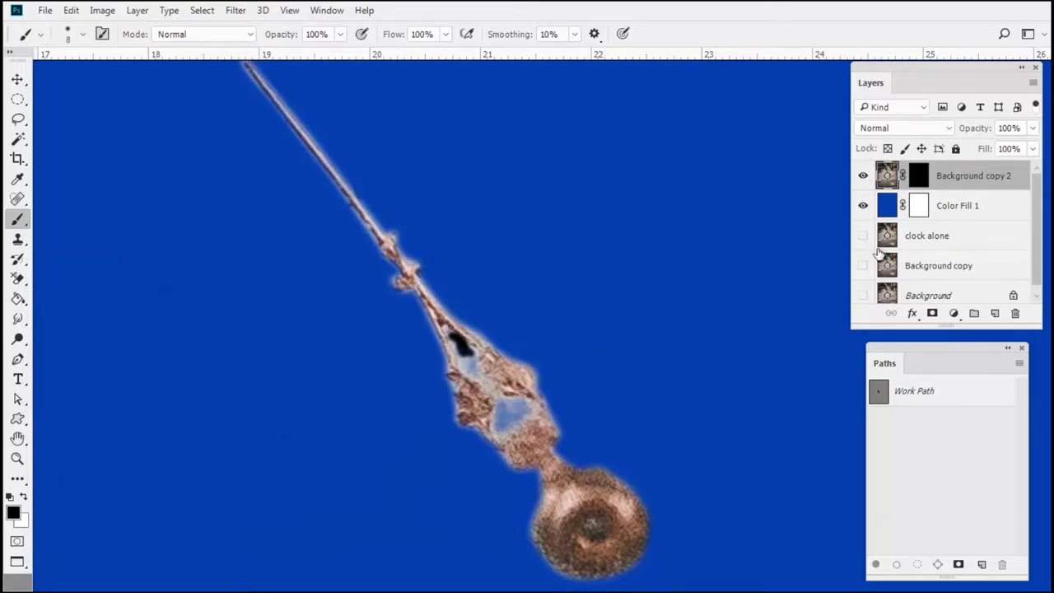
{"action": "key", "text": "ctrl+z"}
{"action": "key", "text": "ctrl+z"}
{"action": "left_click", "coordinate": [921, 176]}
{"action": "left_click_drag", "start_coordinate": [474, 359], "coordinate": [479, 368]}
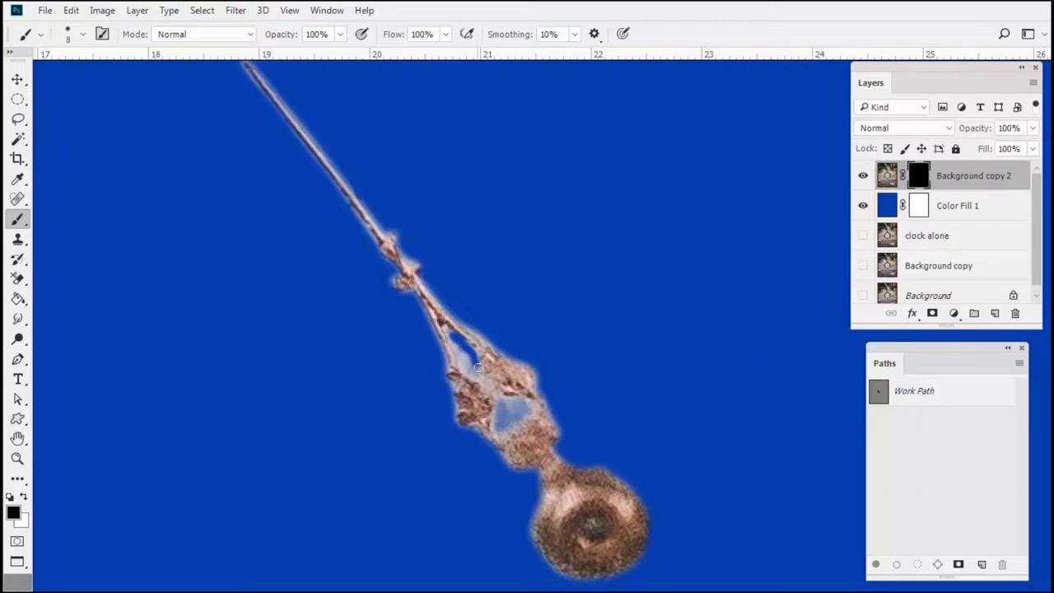
Set brush hardness 18% and opacity 49%, then mask out the pale gaps in the ornament and stem.
{"action": "left_click", "coordinate": [83, 35]}
{"action": "left_click_drag", "start_coordinate": [105, 118], "coordinate": [97, 125]}
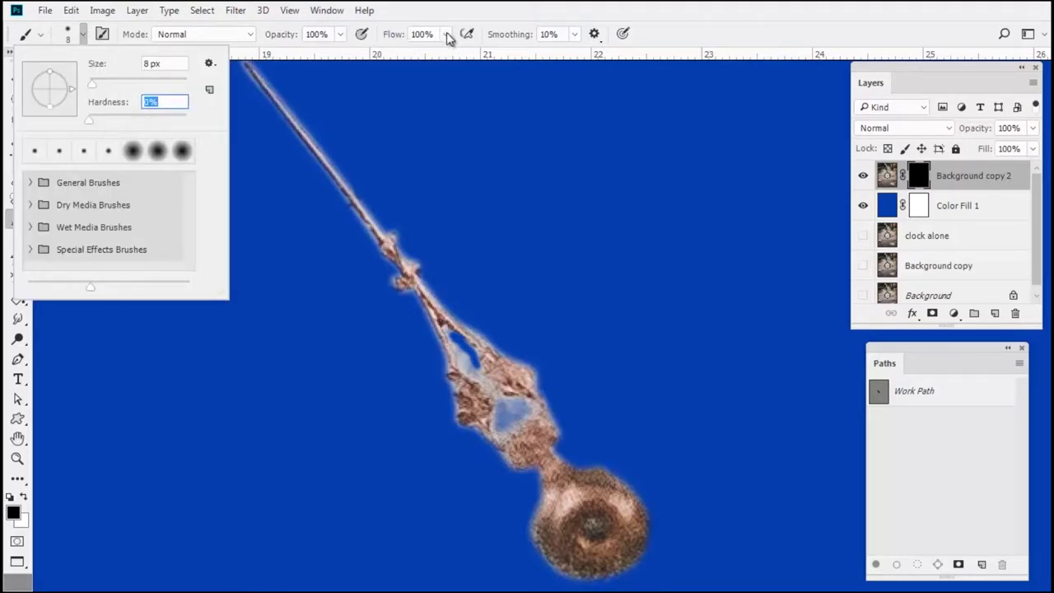
{"action": "left_click", "coordinate": [445, 35]}
{"action": "left_click", "coordinate": [339, 35]}
{"action": "left_click_drag", "start_coordinate": [341, 51], "coordinate": [303, 61]}
{"action": "left_click", "coordinate": [459, 351]}
{"action": "mouse_move", "coordinate": [458, 346]}
{"action": "left_mouse_down"}
{"action": "mouse_move", "coordinate": [458, 369]}
{"action": "mouse_move", "coordinate": [470, 372]}
{"action": "left_mouse_up"}
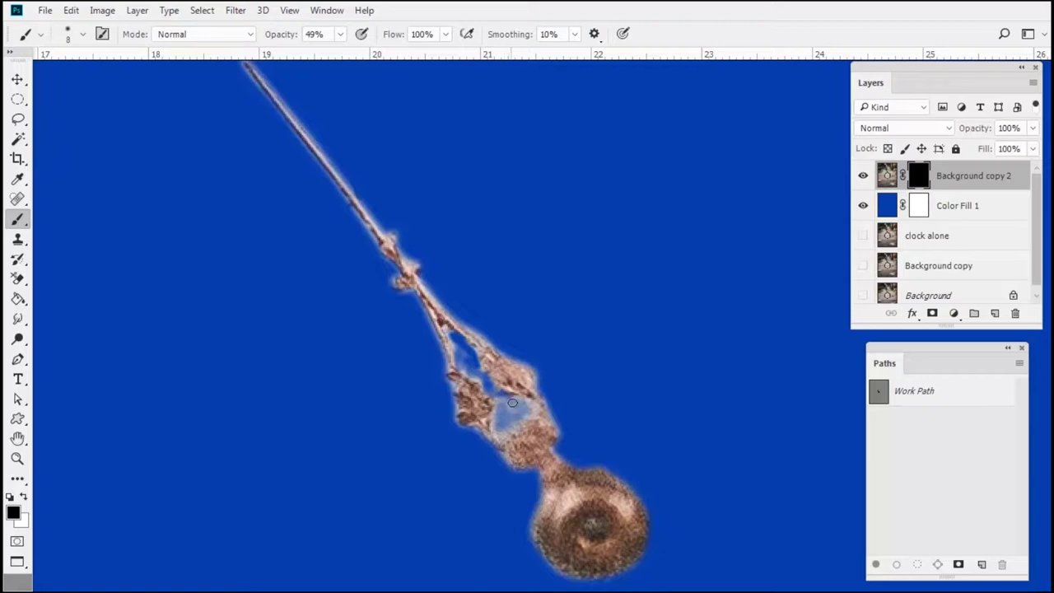
{"action": "left_click_drag", "start_coordinate": [520, 402], "coordinate": [511, 414]}
Hide and delete the Color Fill 1 layer.
{"action": "left_click", "coordinate": [878, 211]}
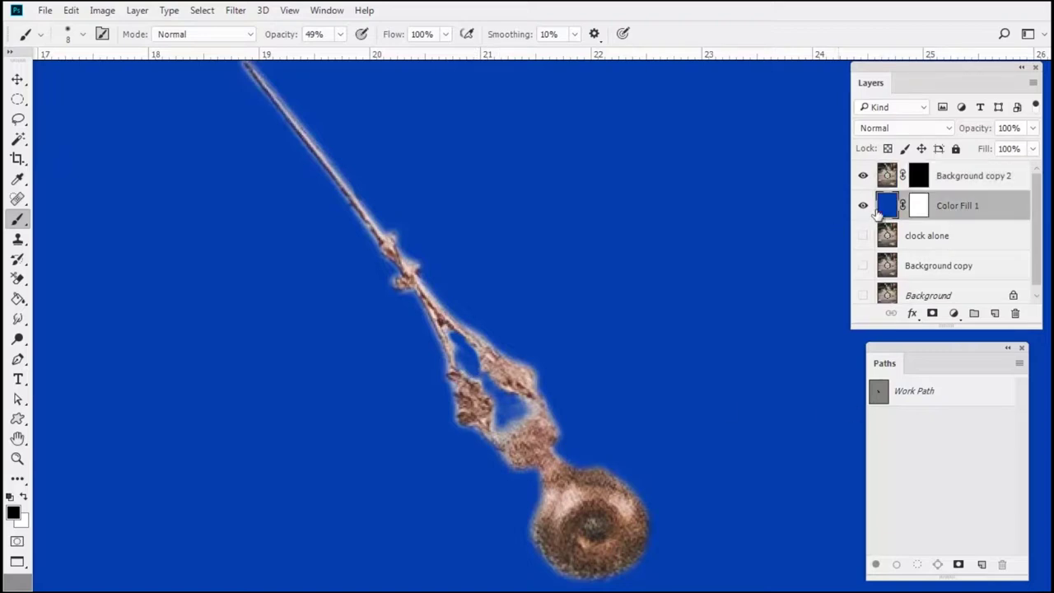
{"action": "left_click", "coordinate": [863, 206]}
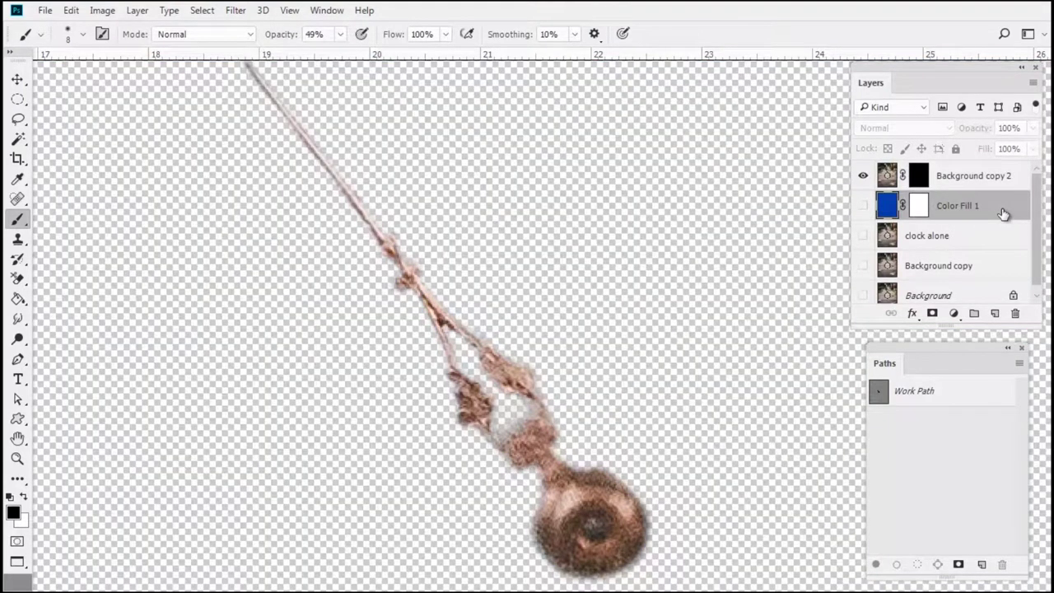
{"action": "key", "text": "Delete"}
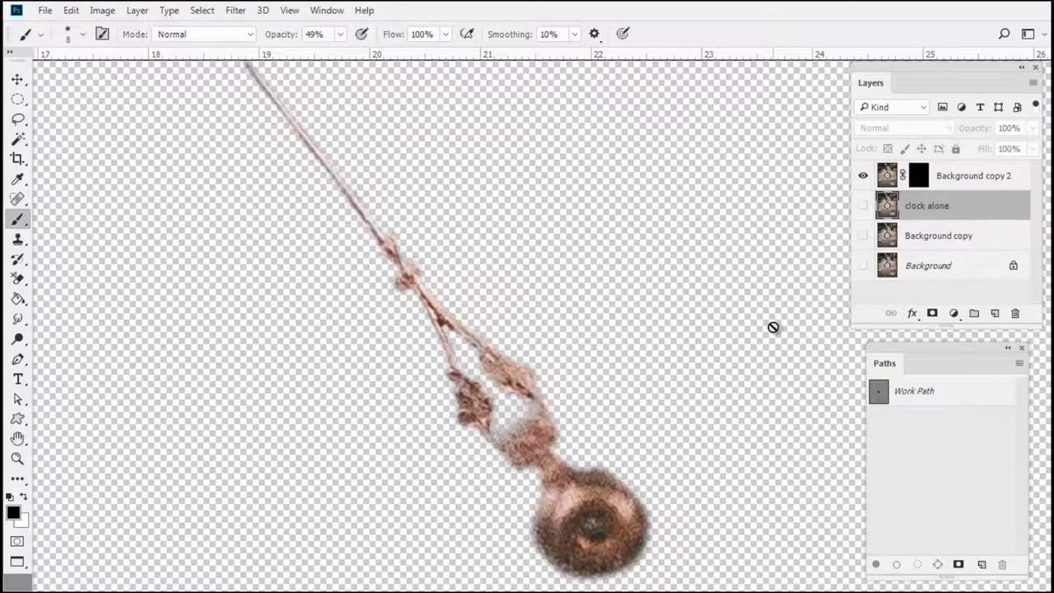
Duplicate the hand layer to the top and rename the long-hand layer 'needle 1'.
{"action": "left_click", "coordinate": [944, 236]}
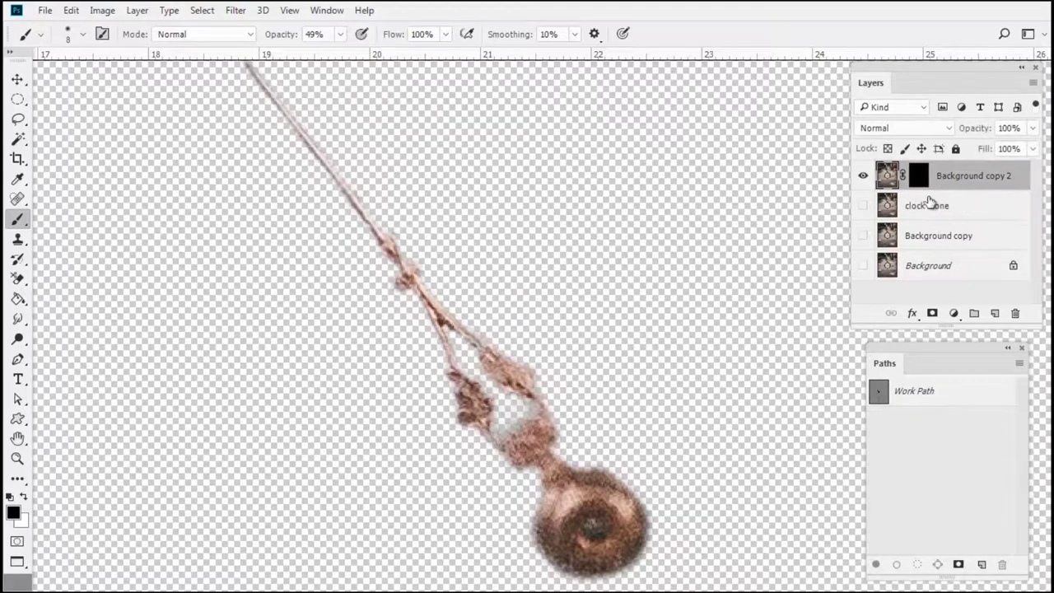
{"action": "key", "text": "ctrl+j"}
{"action": "left_click_drag", "start_coordinate": [939, 235], "coordinate": [939, 169]}
{"action": "double_click", "coordinate": [947, 206]}
{"action": "type", "text": "needle 1"}
{"action": "key", "text": "Return"}
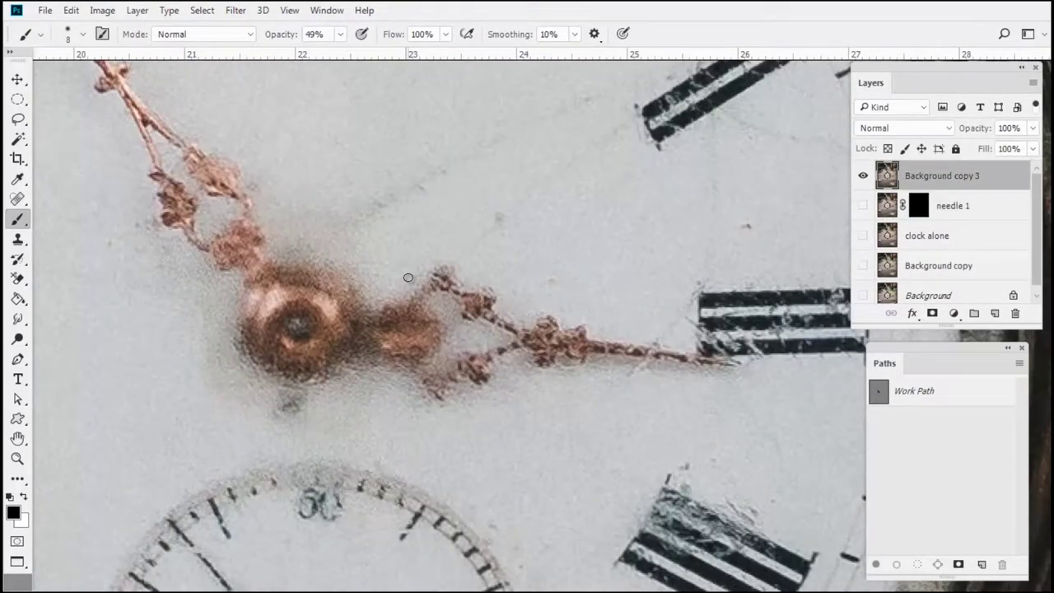
Trace the short clock hand and mask Background copy 3 to it with 1.5 px feather.
{"action": "left_click", "coordinate": [616, 358]}
{"action": "left_click", "coordinate": [737, 366]}
{"action": "left_click", "coordinate": [550, 318]}
{"action": "left_click", "coordinate": [482, 294]}
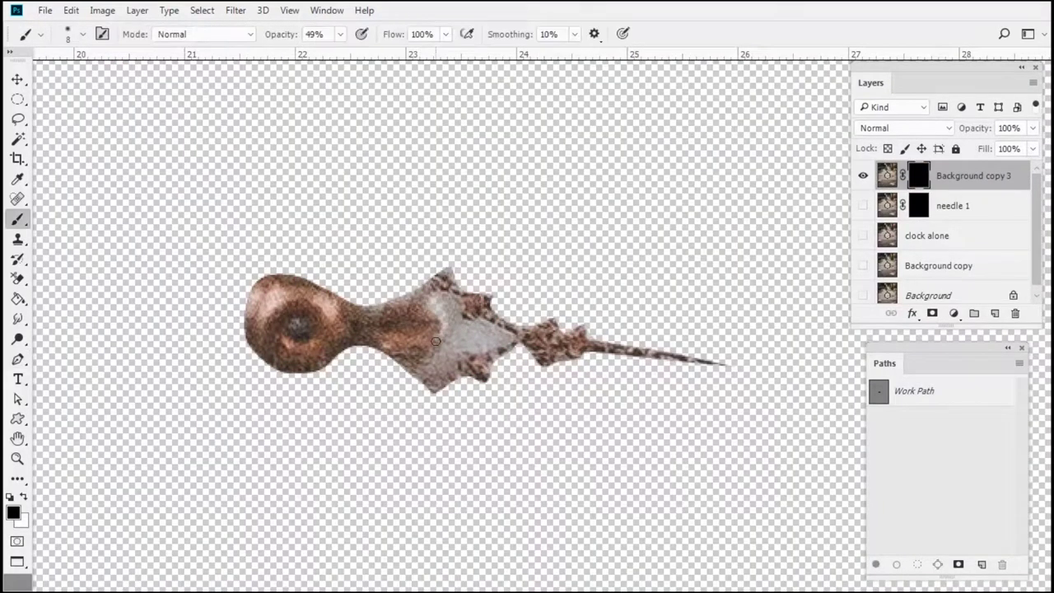
{"action": "left_click_drag", "start_coordinate": [436, 341], "coordinate": [494, 339]}
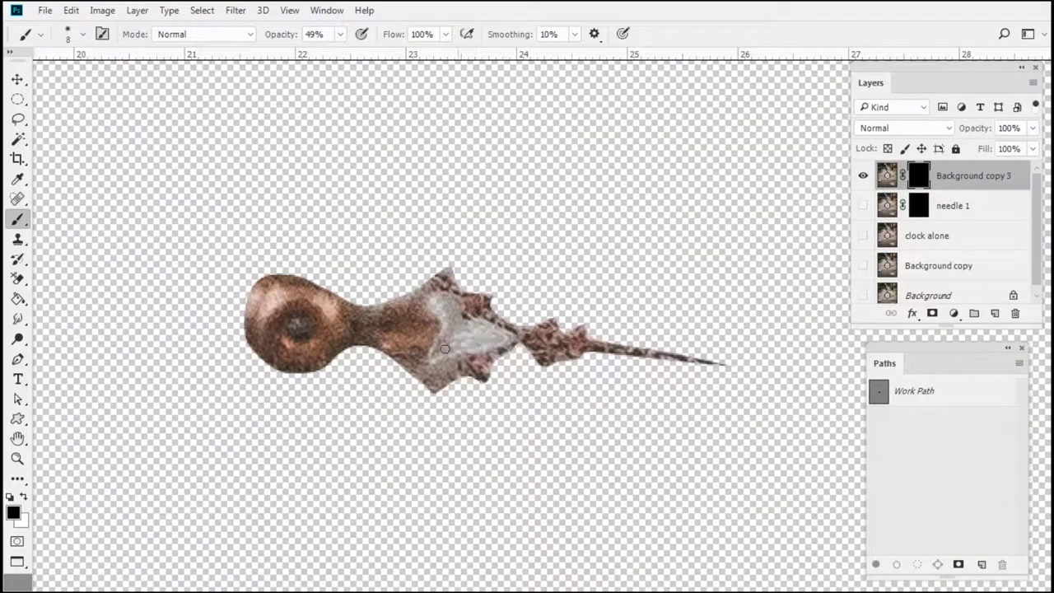
{"action": "left_click_drag", "start_coordinate": [99, 330], "coordinate": [114, 338]}
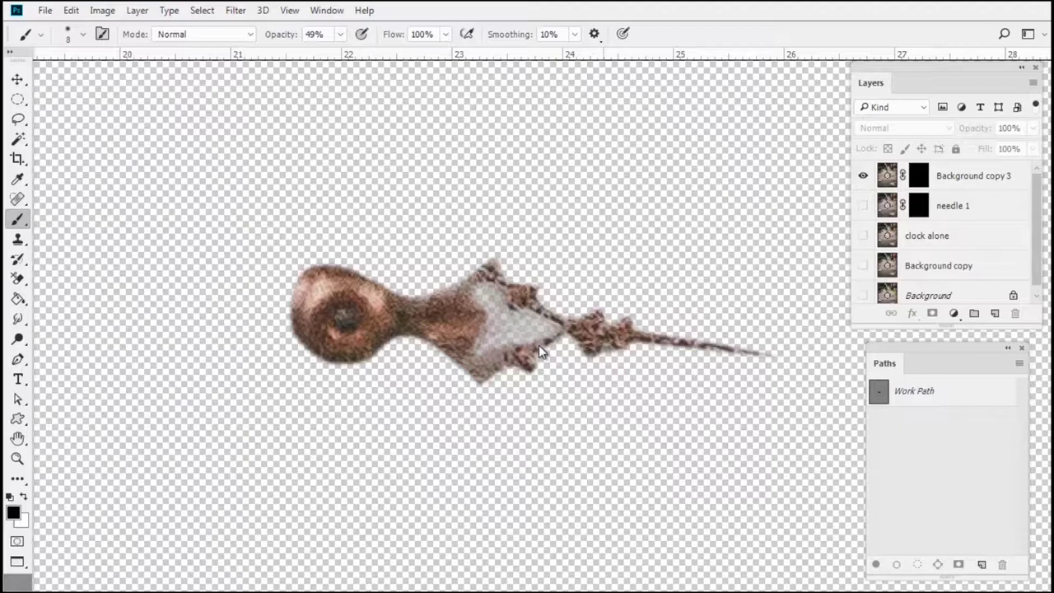
Rename the second hand's layer to 'needle 2' and make needle 1 visible.
{"action": "left_click", "coordinate": [972, 180]}
{"action": "double_click", "coordinate": [965, 177]}
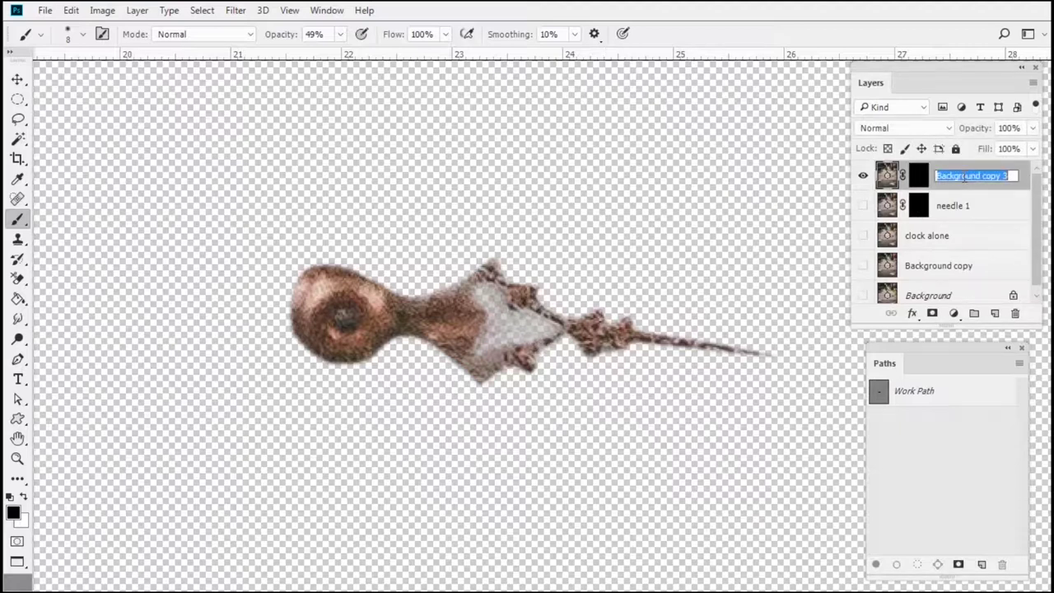
{"action": "type", "text": "nee"}
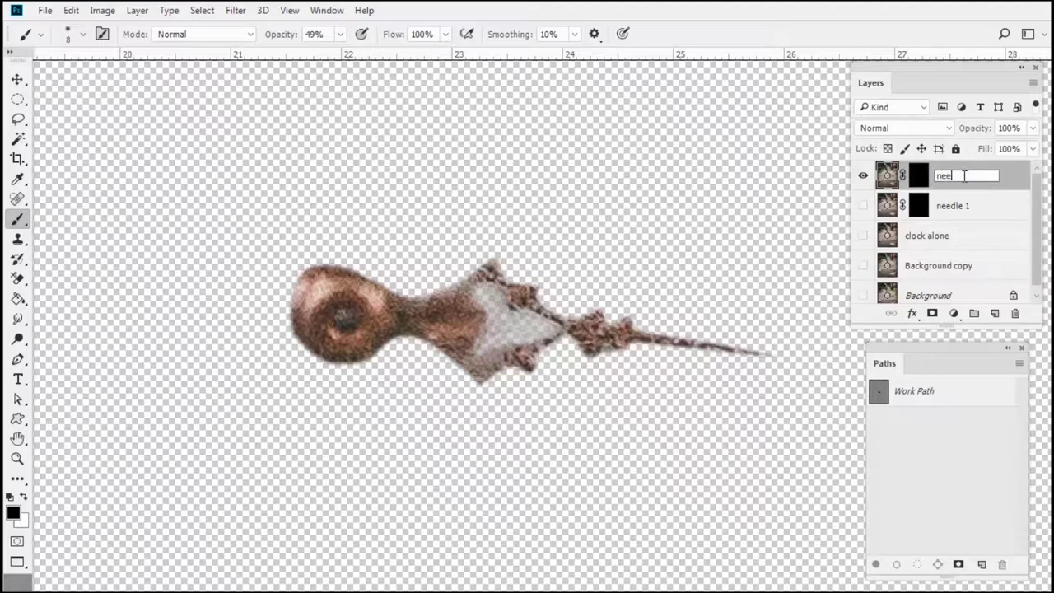
{"action": "type", "text": "dle 2"}
{"action": "key", "text": "Return"}
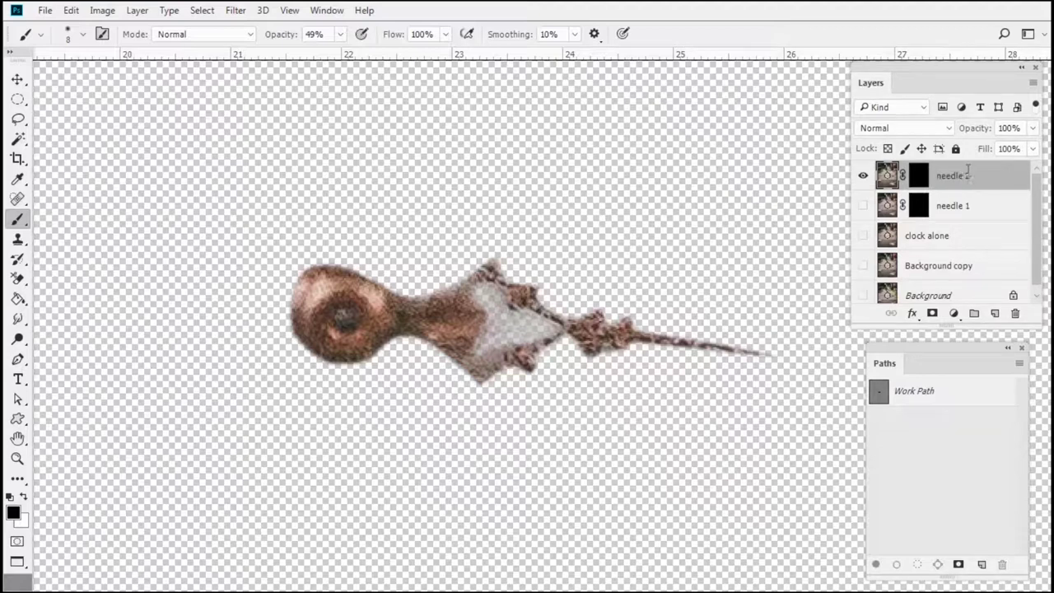
{"action": "left_click", "coordinate": [864, 206]}
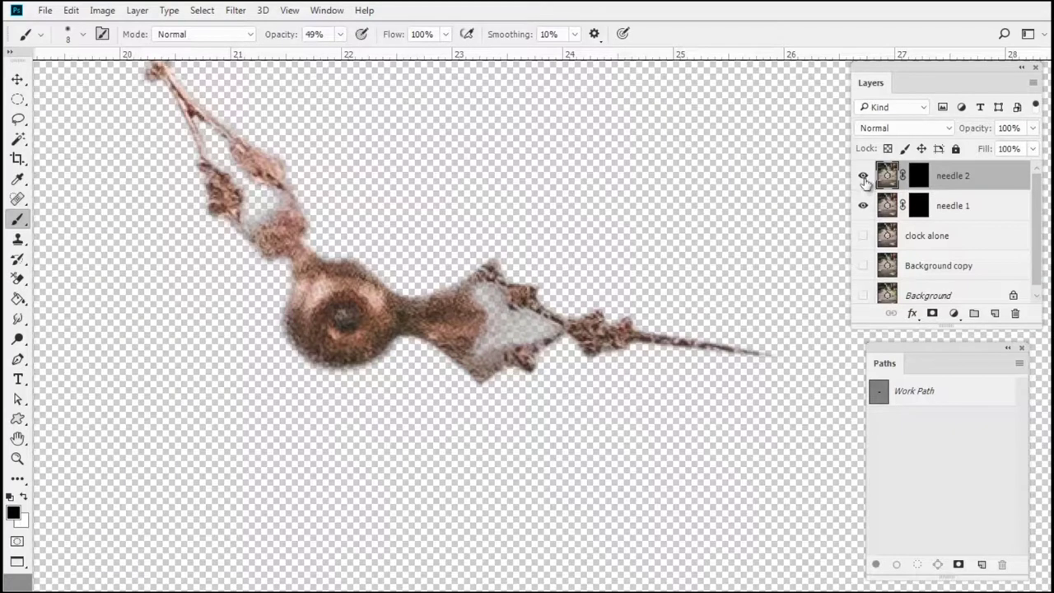
Convert both needle 1 and needle 2 into smart objects.
{"action": "left_click", "coordinate": [967, 208]}
{"action": "right_click", "coordinate": [967, 209]}
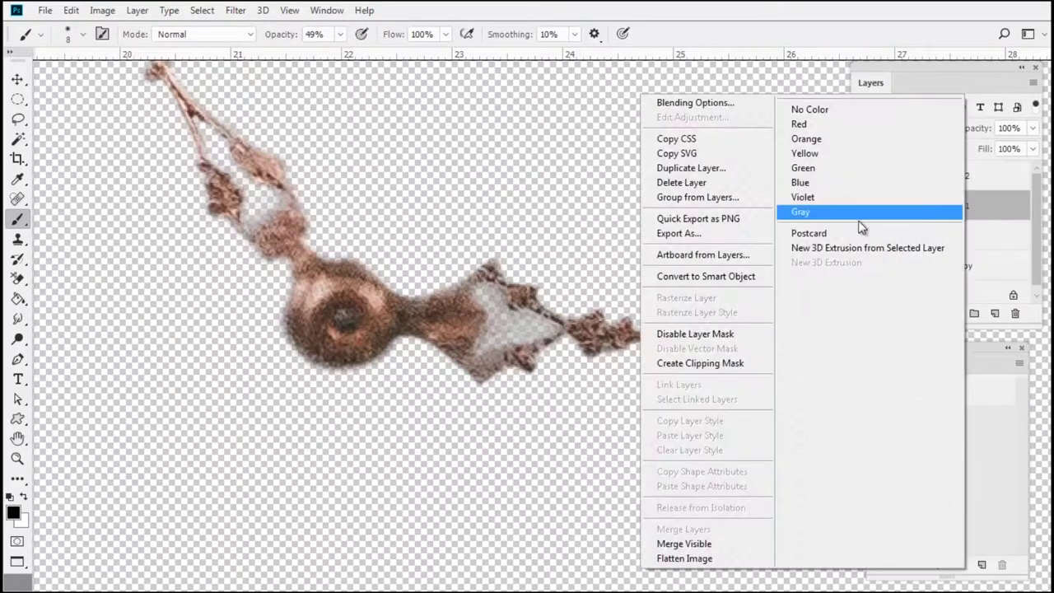
{"action": "left_click", "coordinate": [720, 275]}
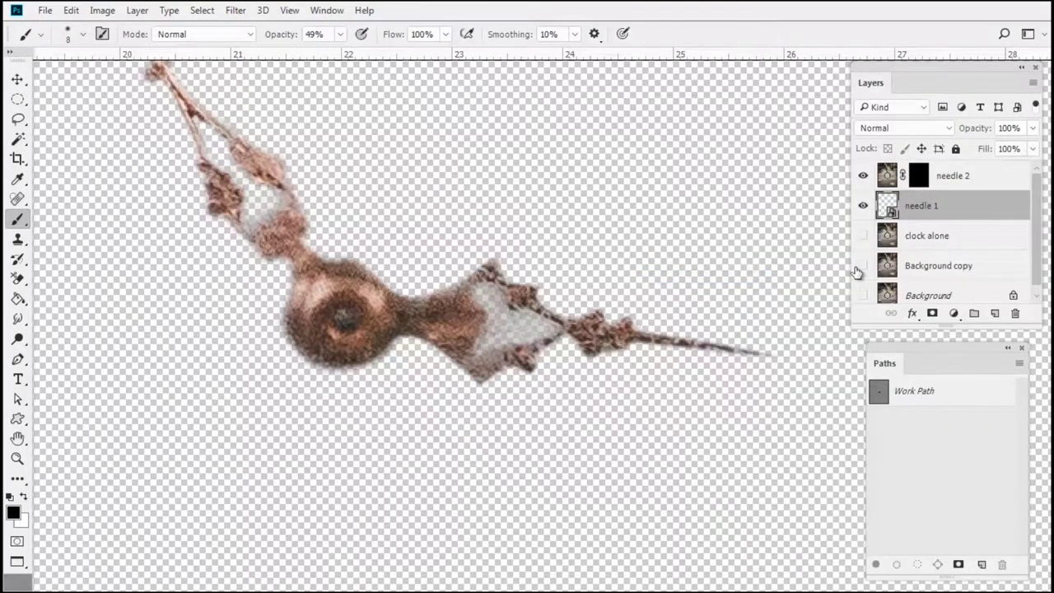
{"action": "right_click", "coordinate": [953, 176]}
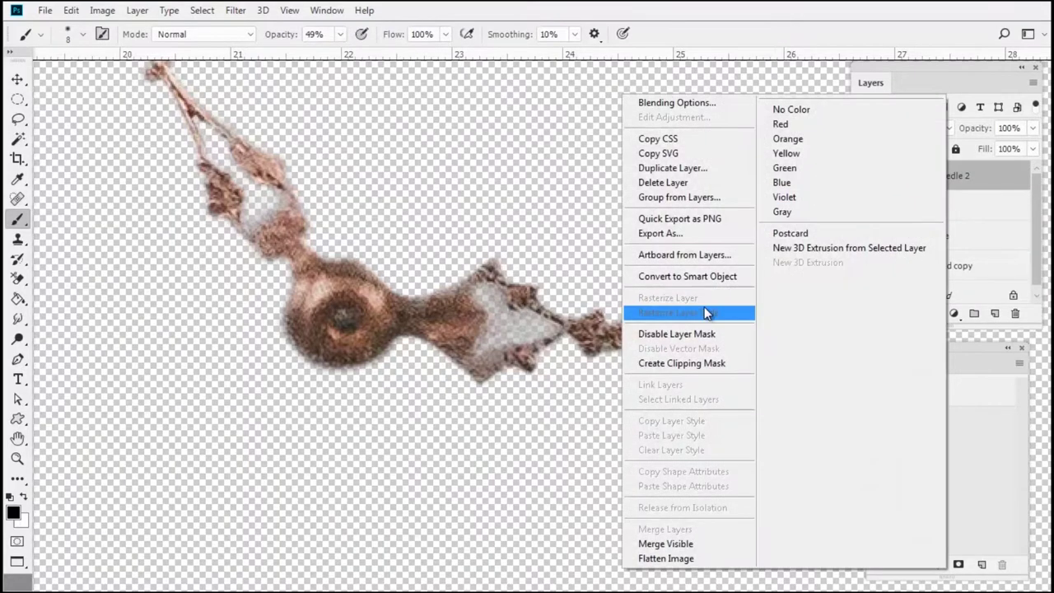
{"action": "left_click", "coordinate": [702, 278]}
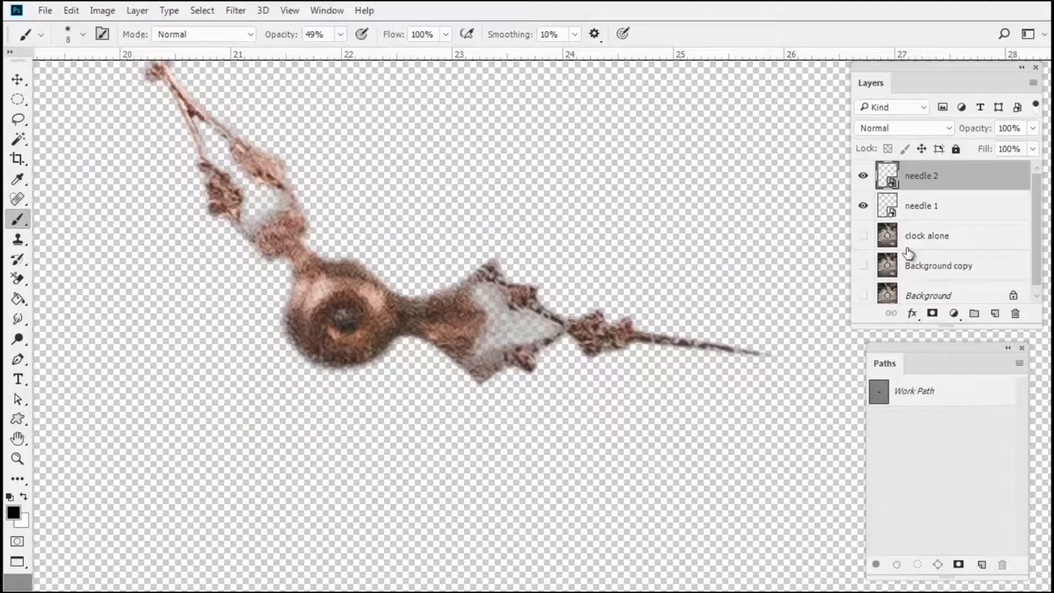
Show the 'clock alone' dial layer and zoom in on the upper clock face.
{"action": "left_click", "coordinate": [862, 236]}
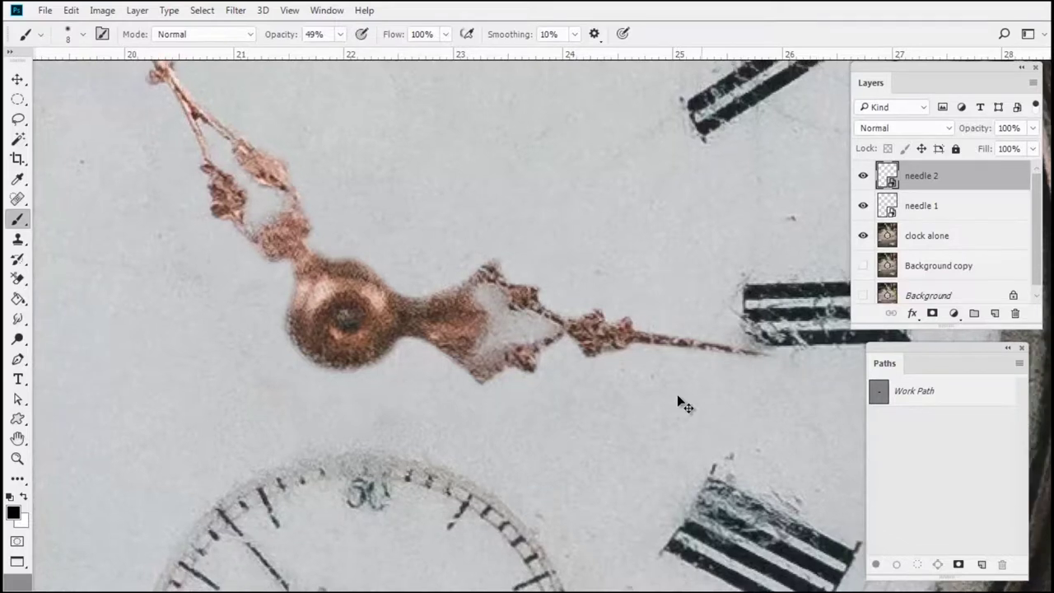
{"action": "key", "text": "ctrl+0"}
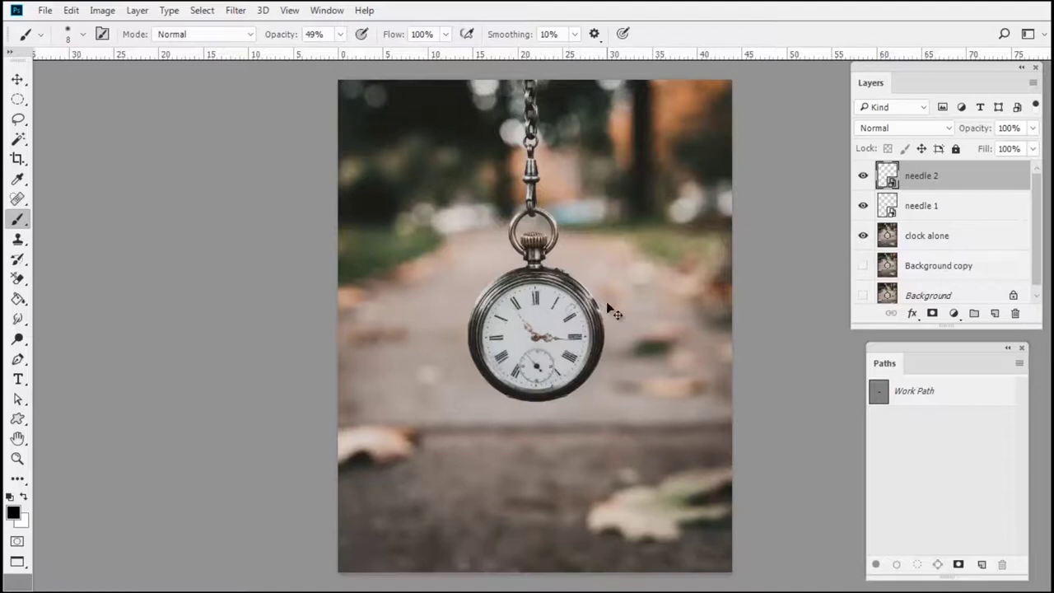
{"action": "mouse_move", "coordinate": [540, 290]}
{"action": "left_mouse_down"}
{"action": "mouse_move", "coordinate": [602, 283]}
{"action": "mouse_move", "coordinate": [604, 378]}
{"action": "mouse_move", "coordinate": [502, 271]}
{"action": "left_mouse_up"}
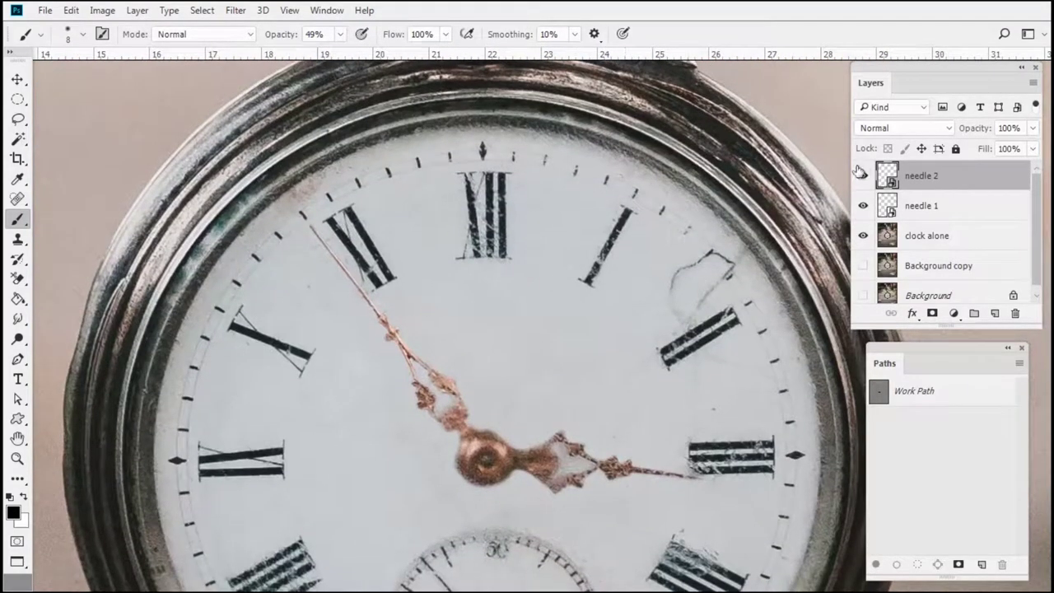
Open the Layer Style dialog for the needle 1 layer.
{"action": "left_click", "coordinate": [986, 210]}
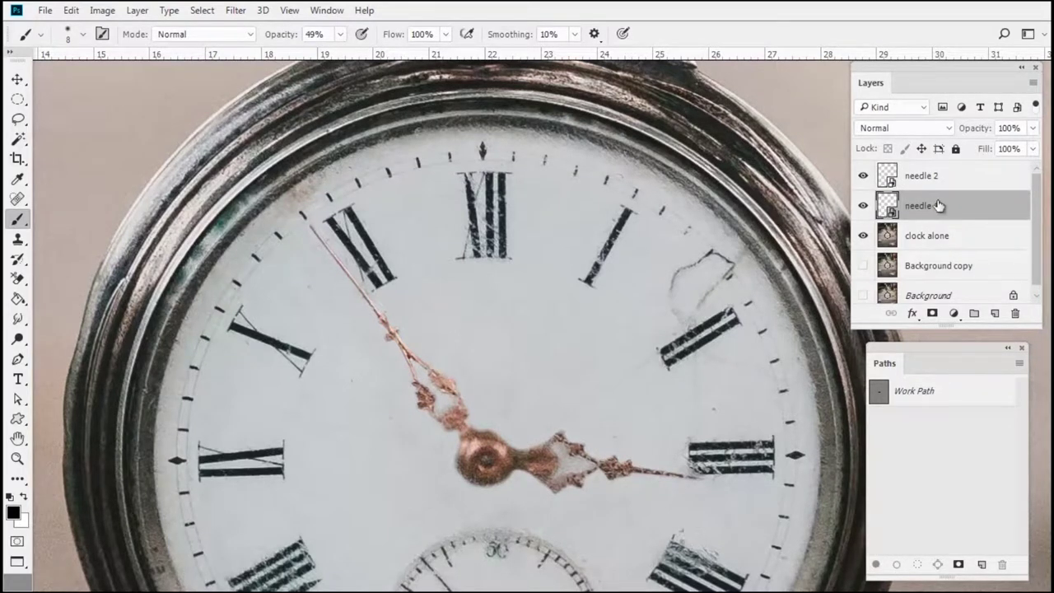
{"action": "key", "text": "h"}
{"action": "double_click", "coordinate": [958, 213]}
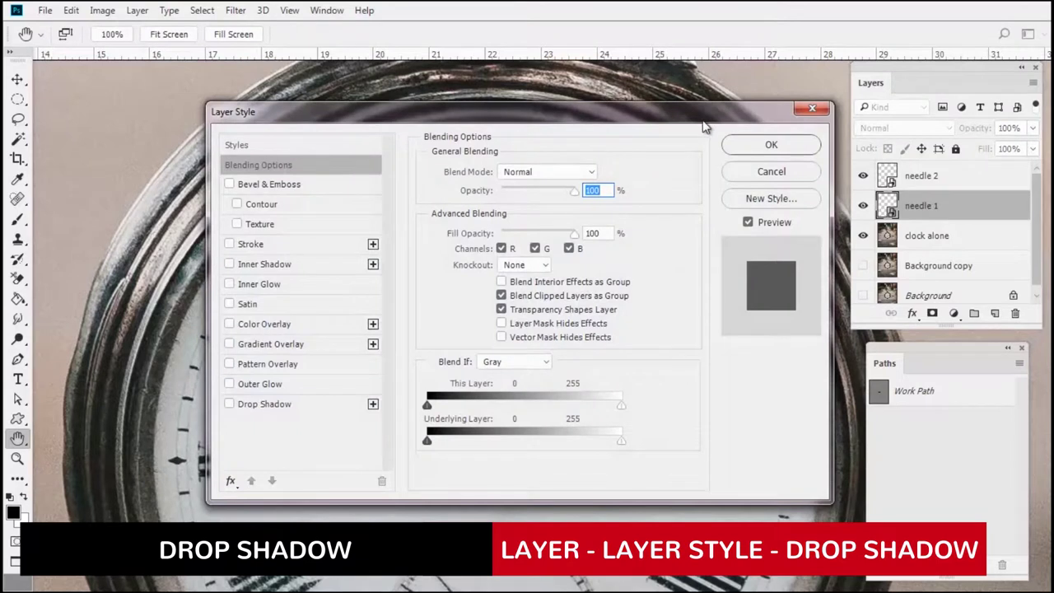
Add a drop shadow to needle 1 at 90°, 3 px distance, 5 px size.
{"action": "left_click_drag", "start_coordinate": [704, 116], "coordinate": [874, 68]}
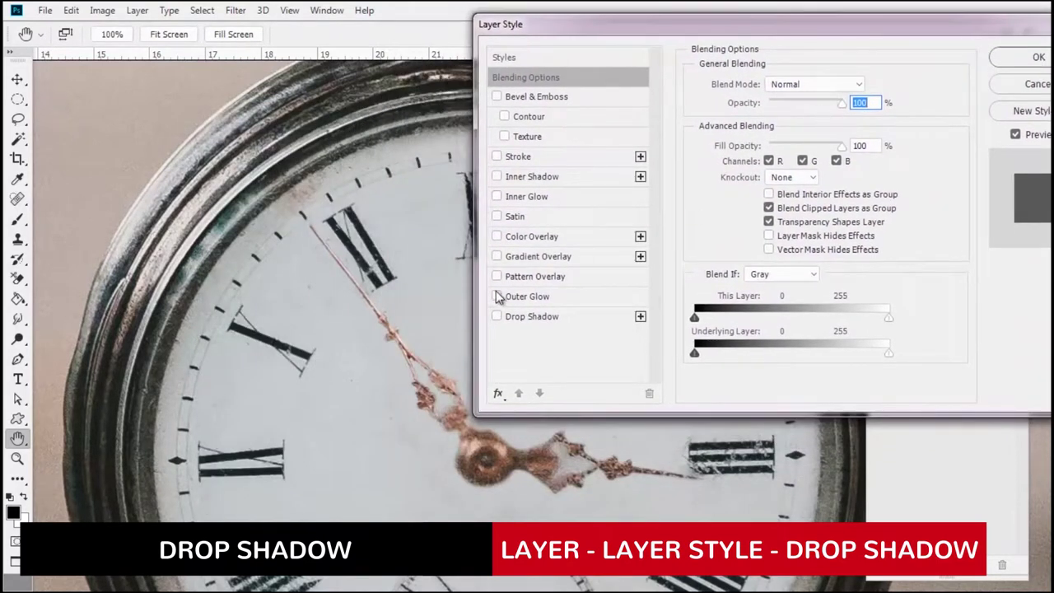
{"action": "left_click", "coordinate": [528, 317]}
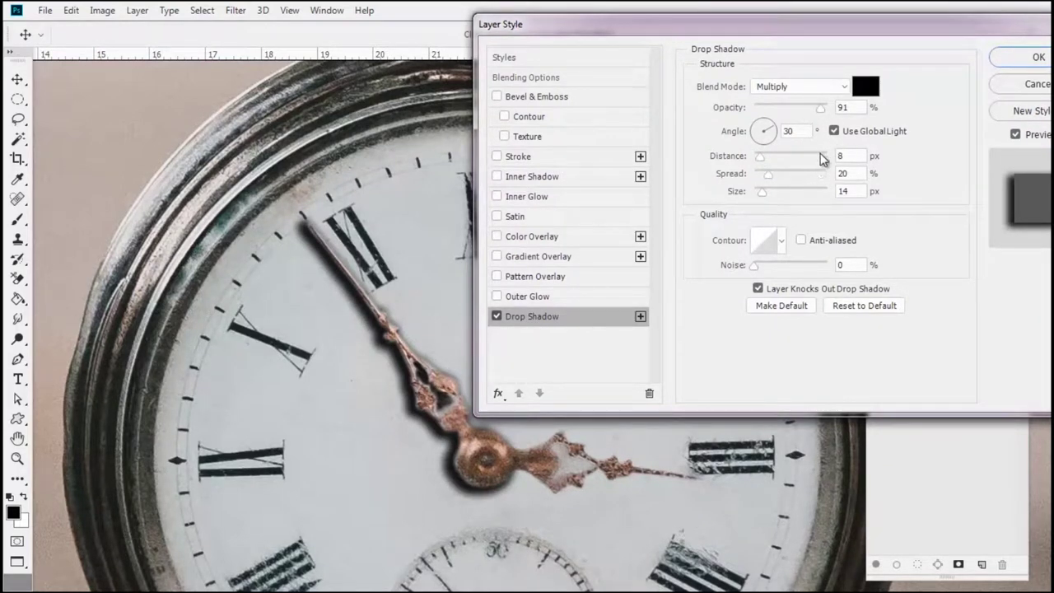
{"action": "left_click_drag", "start_coordinate": [761, 159], "coordinate": [756, 180]}
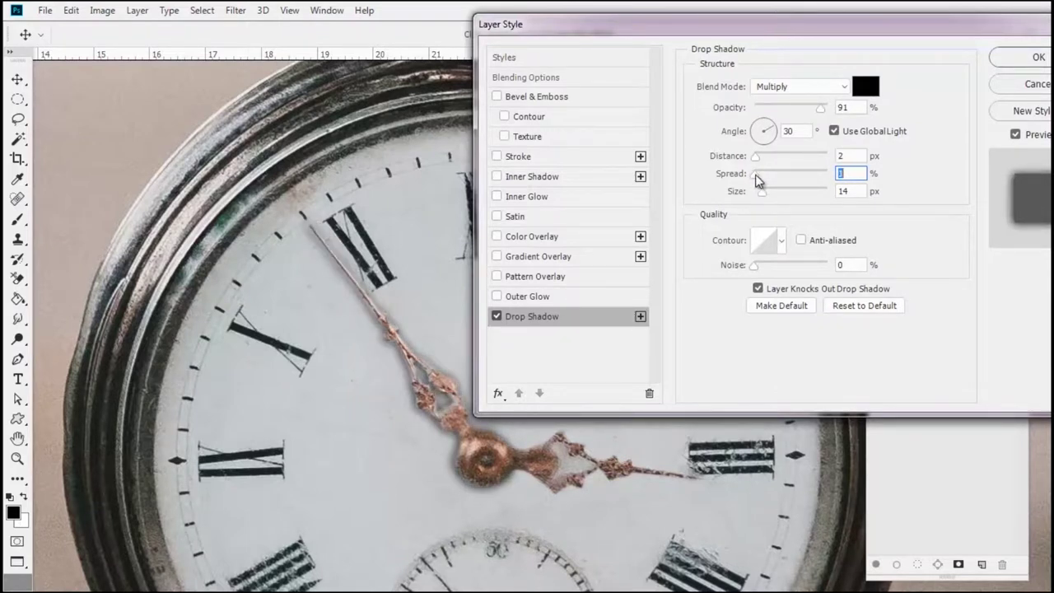
{"action": "left_click_drag", "start_coordinate": [757, 181], "coordinate": [758, 181]}
{"action": "left_click", "coordinate": [759, 191]}
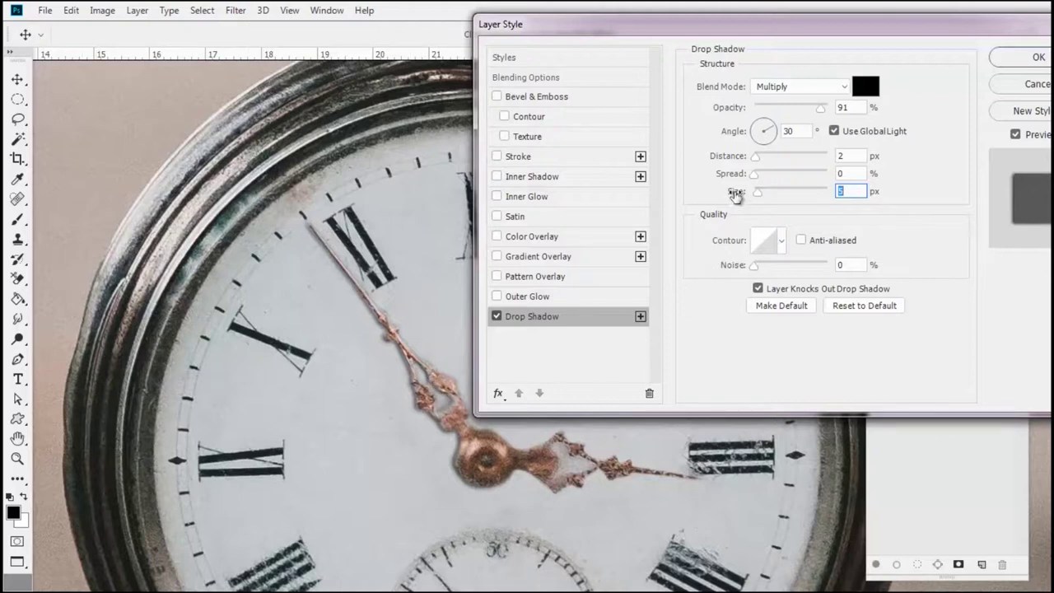
{"action": "left_click", "coordinate": [756, 157]}
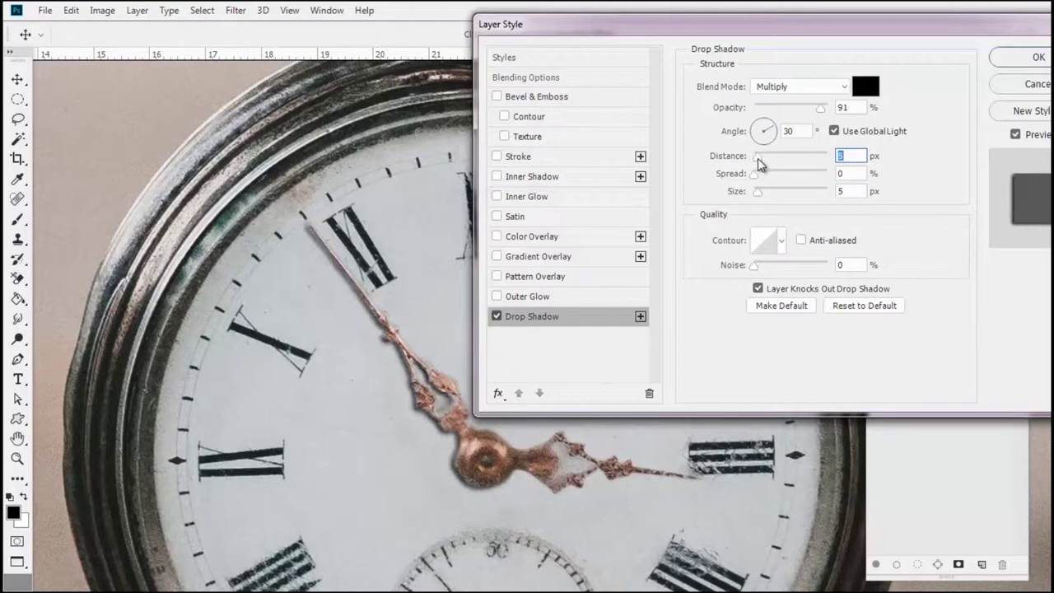
{"action": "double_click", "coordinate": [796, 130]}
{"action": "type", "text": "90"}
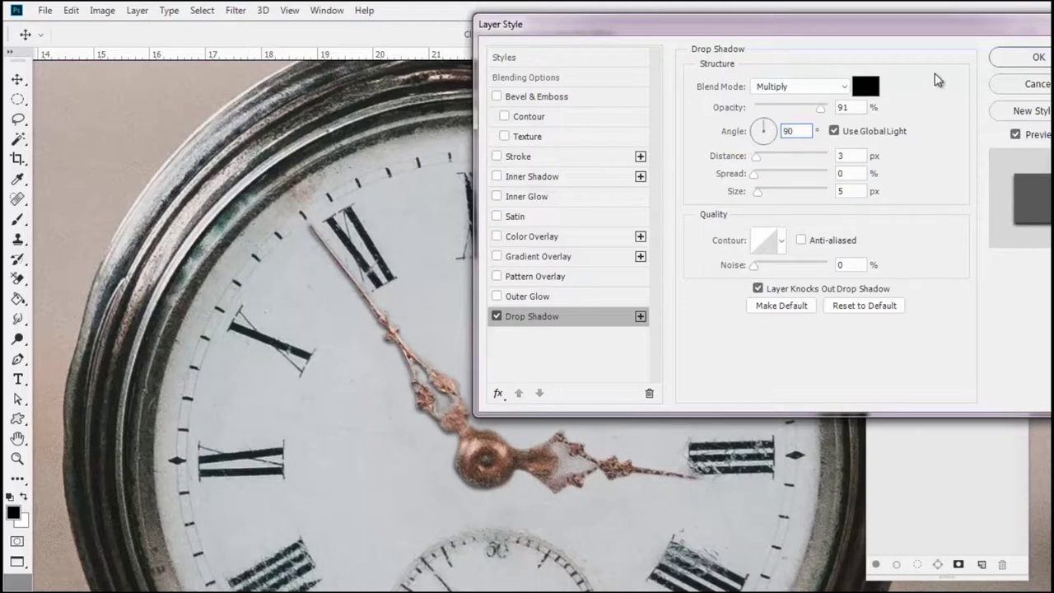
Add a second drop shadow with 0 px distance and smaller size, and apply both.
{"action": "left_click", "coordinate": [641, 317]}
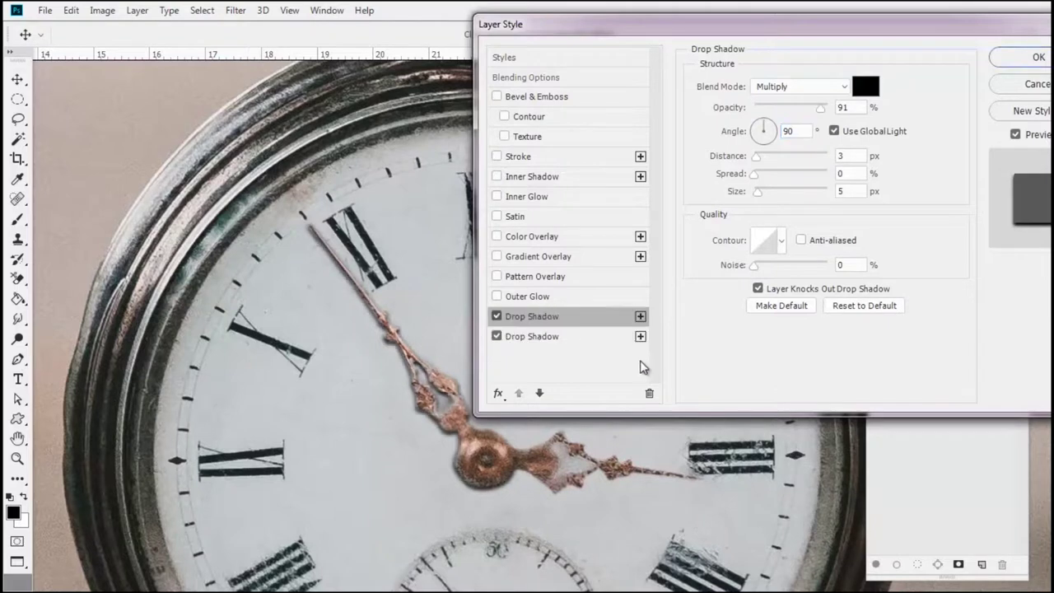
{"action": "left_click", "coordinate": [565, 338]}
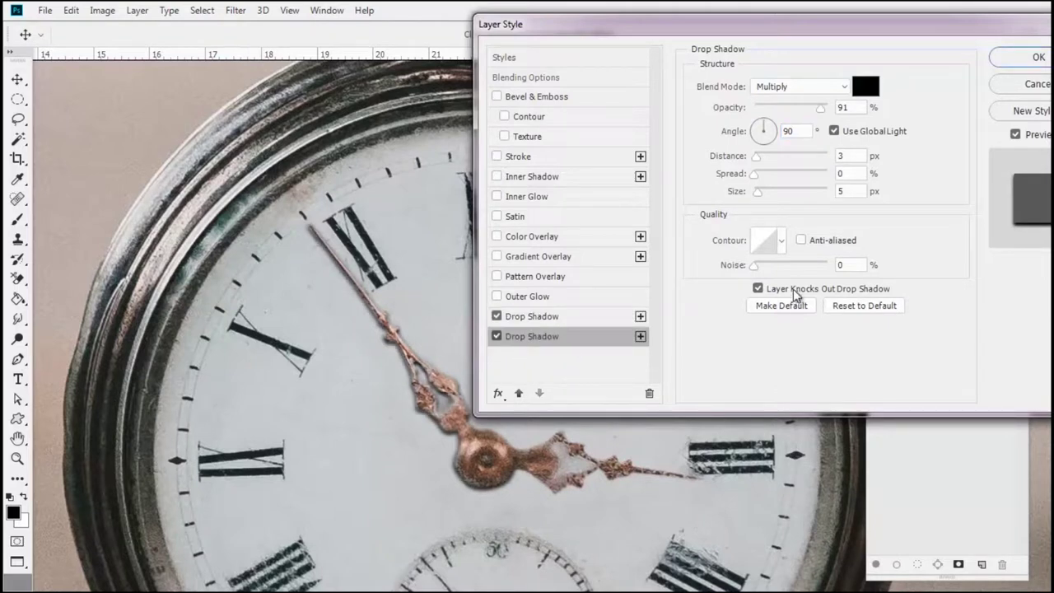
{"action": "left_click", "coordinate": [757, 159]}
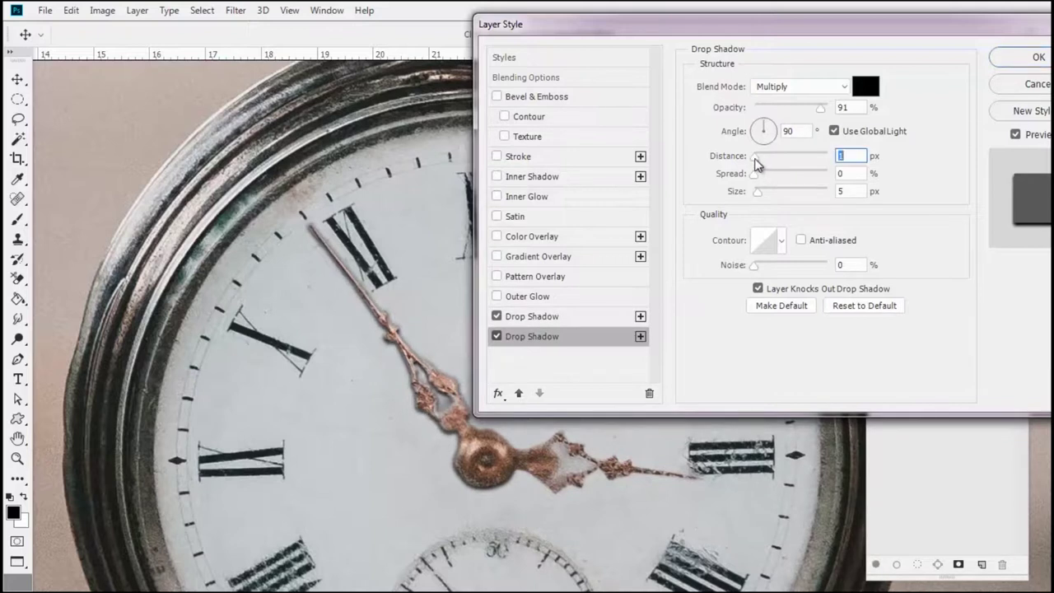
{"action": "left_click_drag", "start_coordinate": [757, 163], "coordinate": [757, 183]}
{"action": "left_click", "coordinate": [759, 187]}
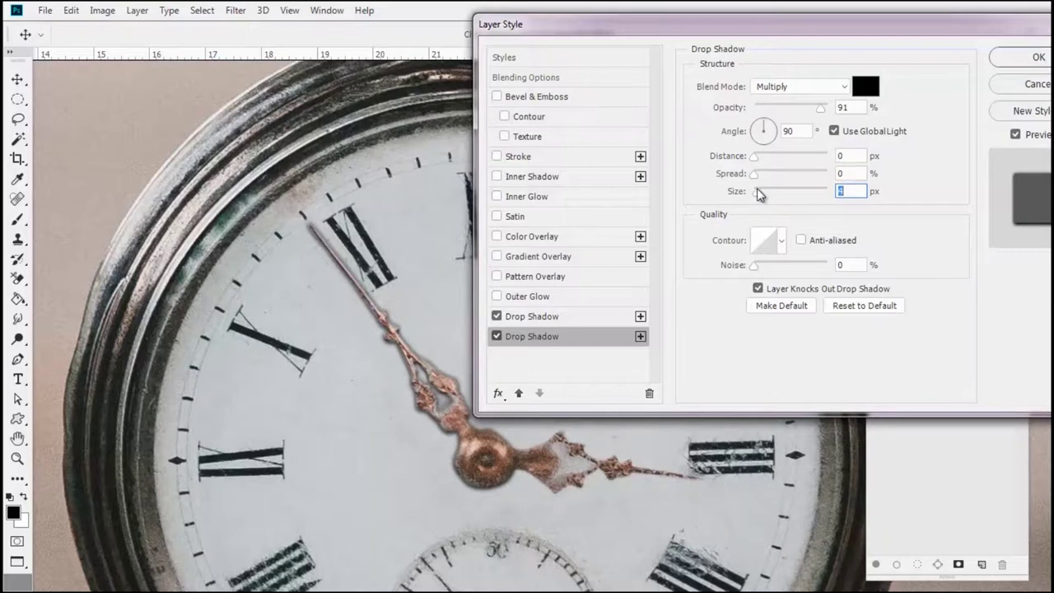
{"action": "left_click_drag", "start_coordinate": [751, 194], "coordinate": [722, 195]}
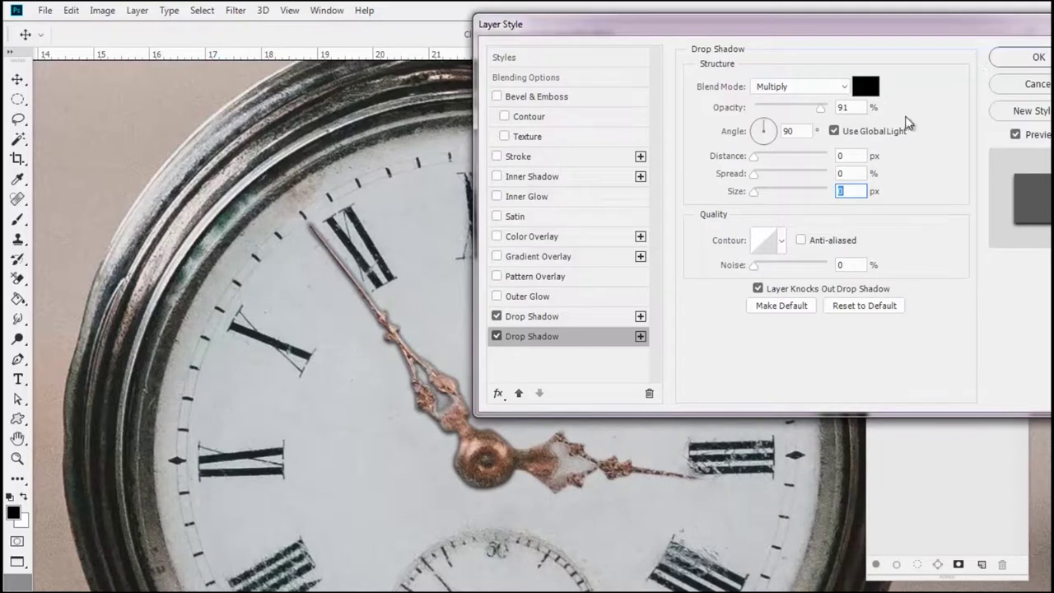
{"action": "left_click", "coordinate": [1039, 59]}
{"action": "key", "text": "b"}
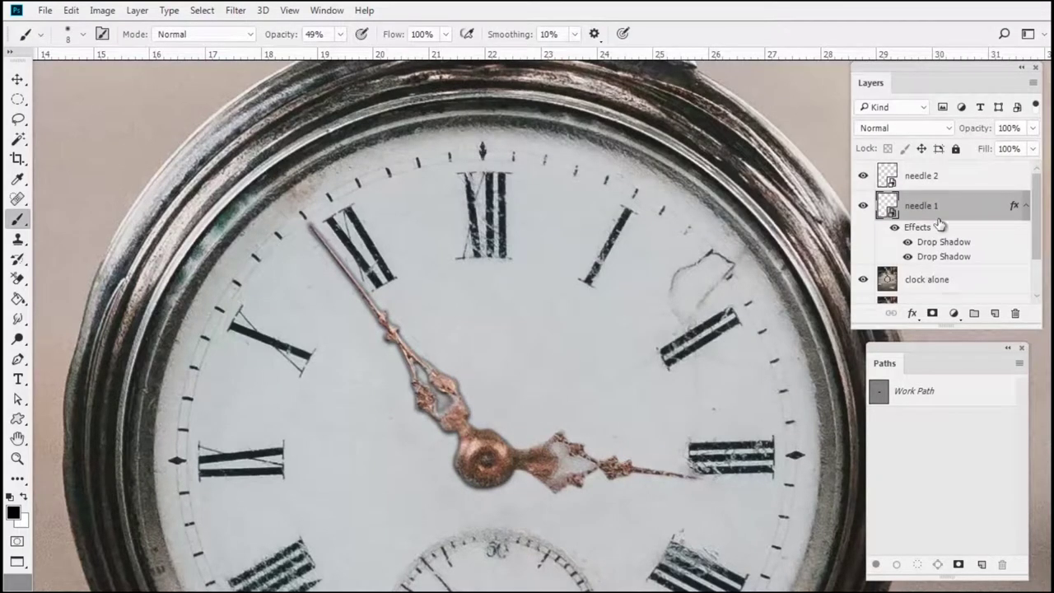
Copy needle 1's two drop-shadow effects onto the needle 2 layer and select needle 2.
{"action": "right_click", "coordinate": [952, 210]}
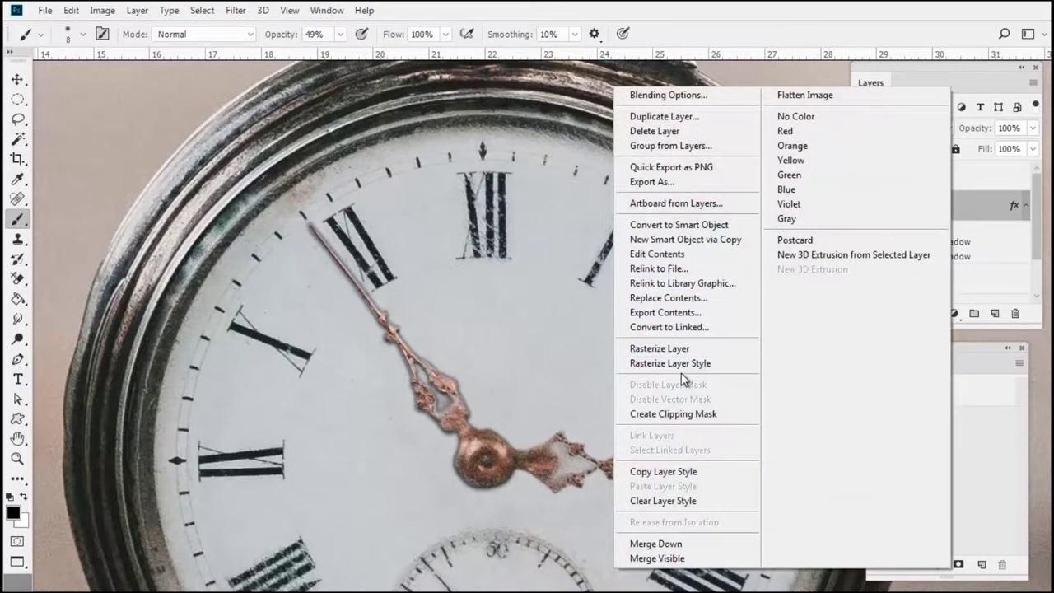
{"action": "left_click", "coordinate": [664, 474]}
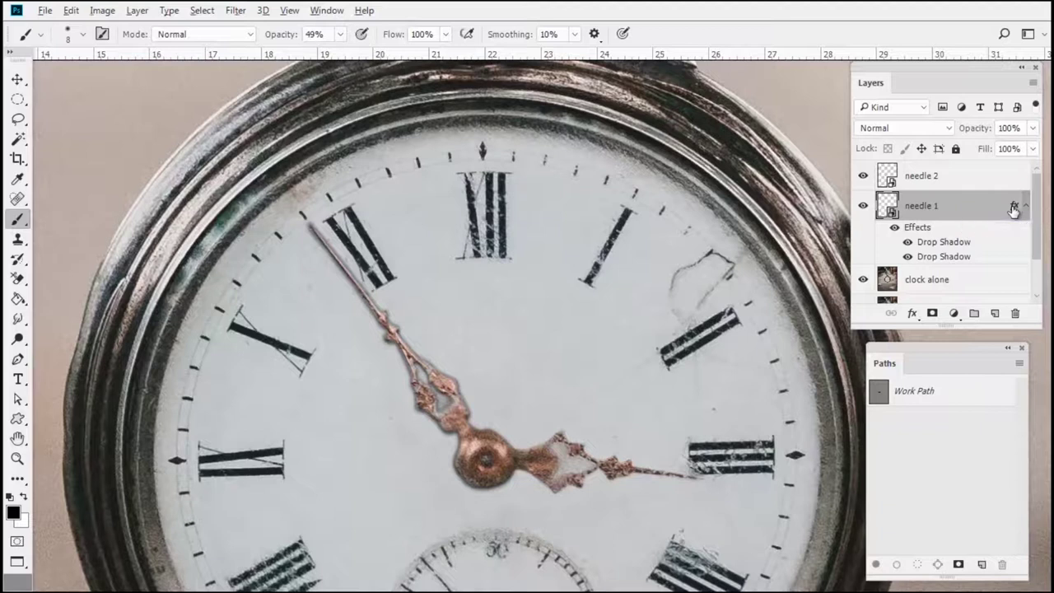
{"action": "left_click_drag", "start_coordinate": [1016, 207], "coordinate": [912, 176]}
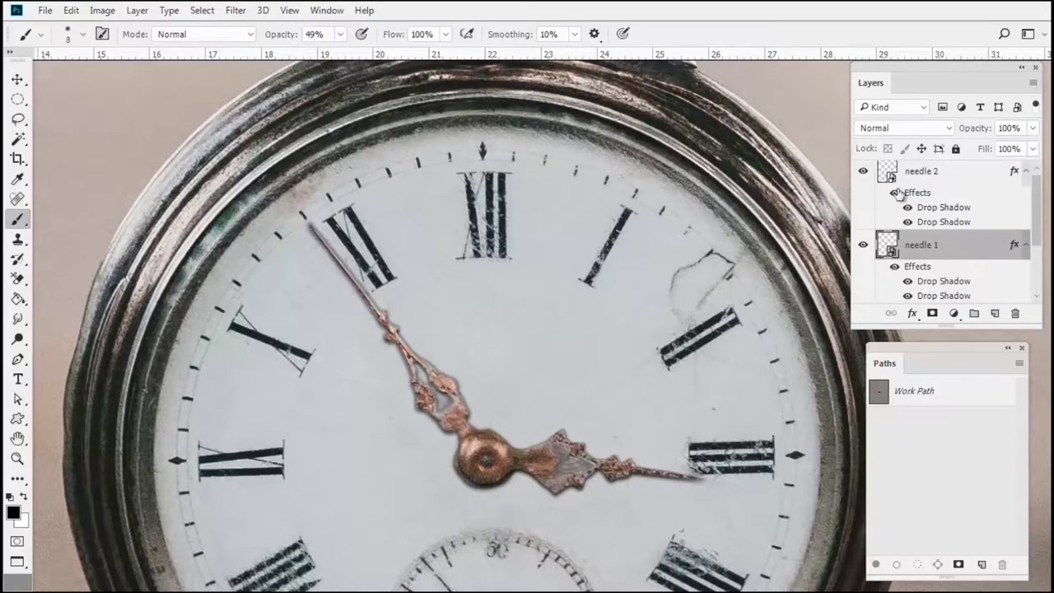
{"action": "right_click", "coordinate": [936, 248]}
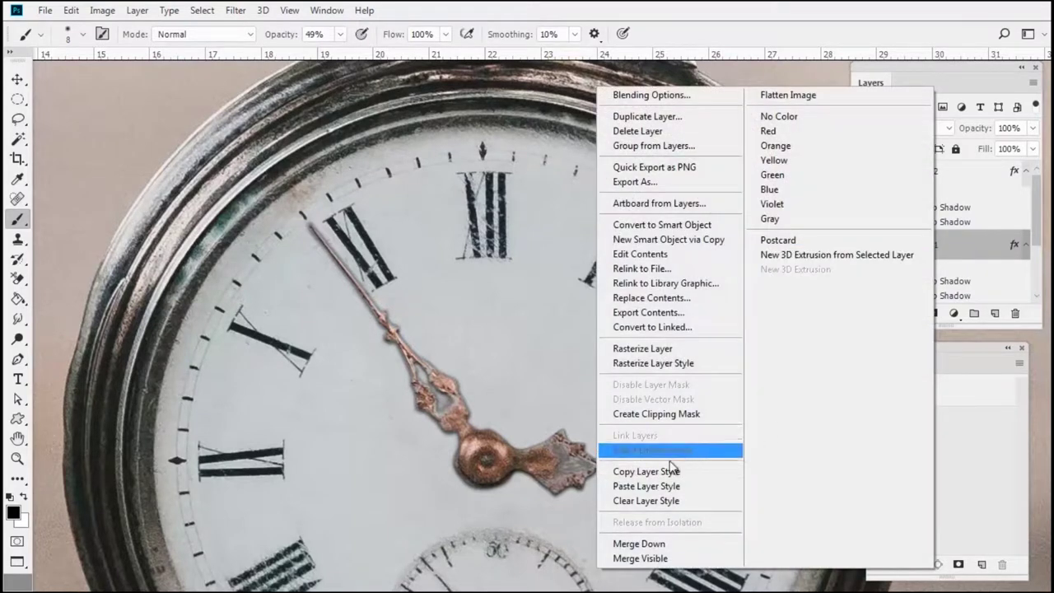
{"action": "left_click", "coordinate": [953, 62]}
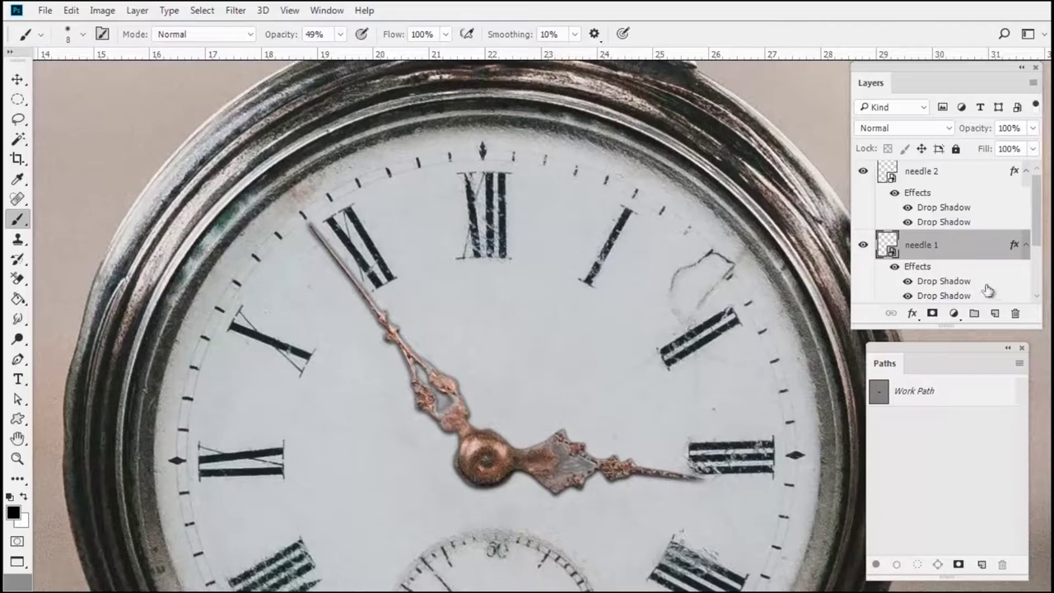
{"action": "left_click", "coordinate": [933, 215]}
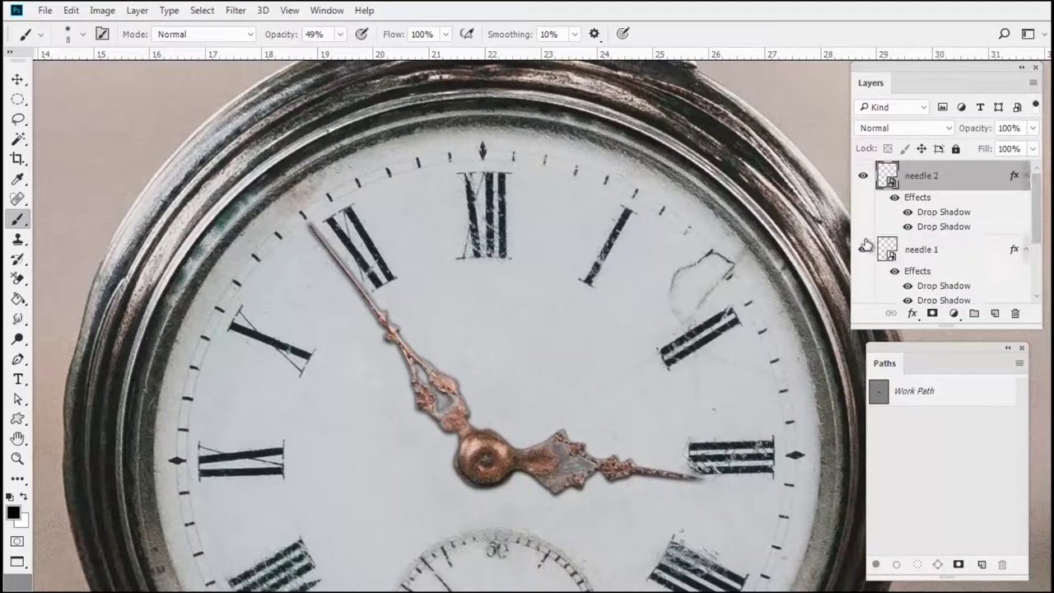
Change needle 2's first drop shadow to 3 px distance and 0 px size.
{"action": "double_click", "coordinate": [933, 213]}
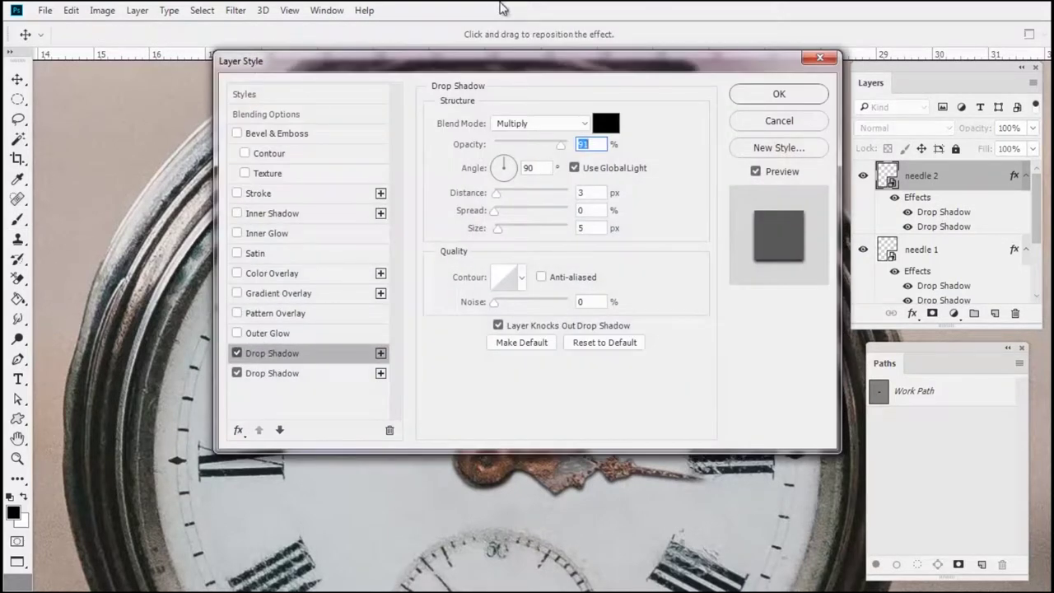
{"action": "left_click_drag", "start_coordinate": [659, 60], "coordinate": [954, 51]}
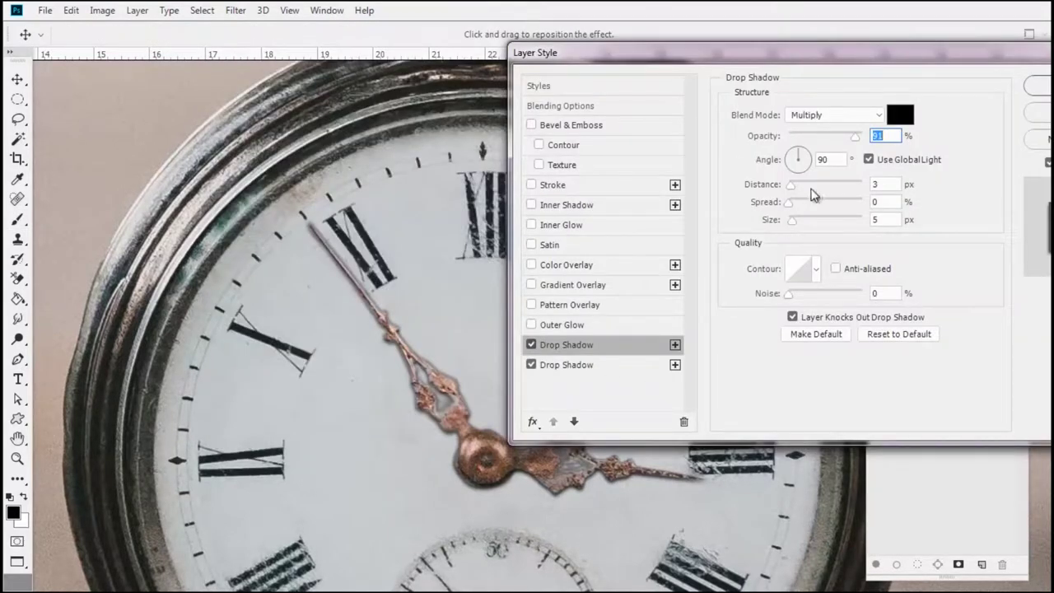
{"action": "left_click", "coordinate": [794, 188]}
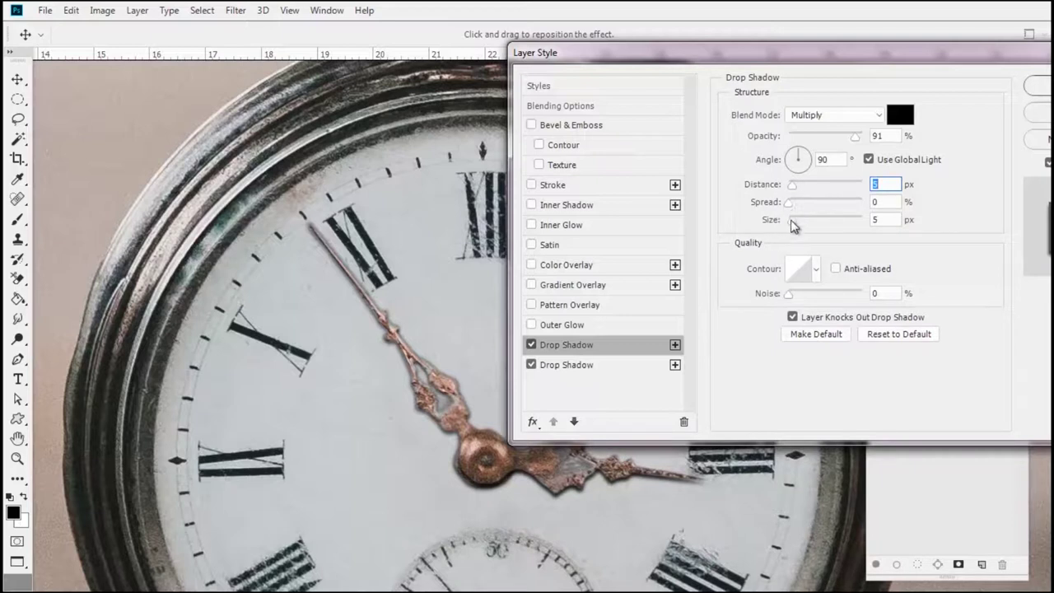
{"action": "left_click", "coordinate": [792, 220]}
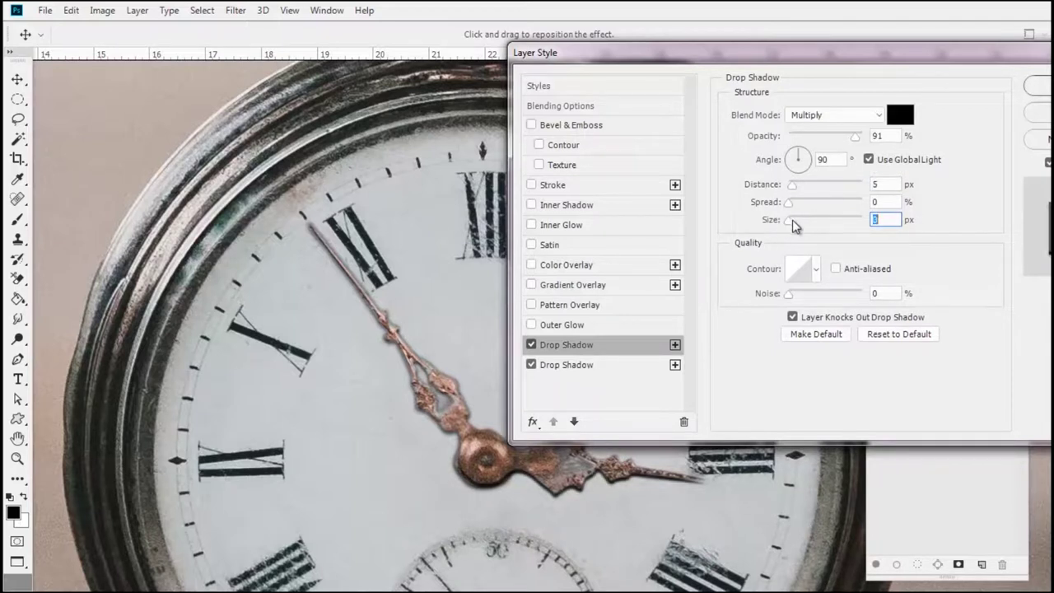
{"action": "left_click_drag", "start_coordinate": [792, 186], "coordinate": [755, 191]}
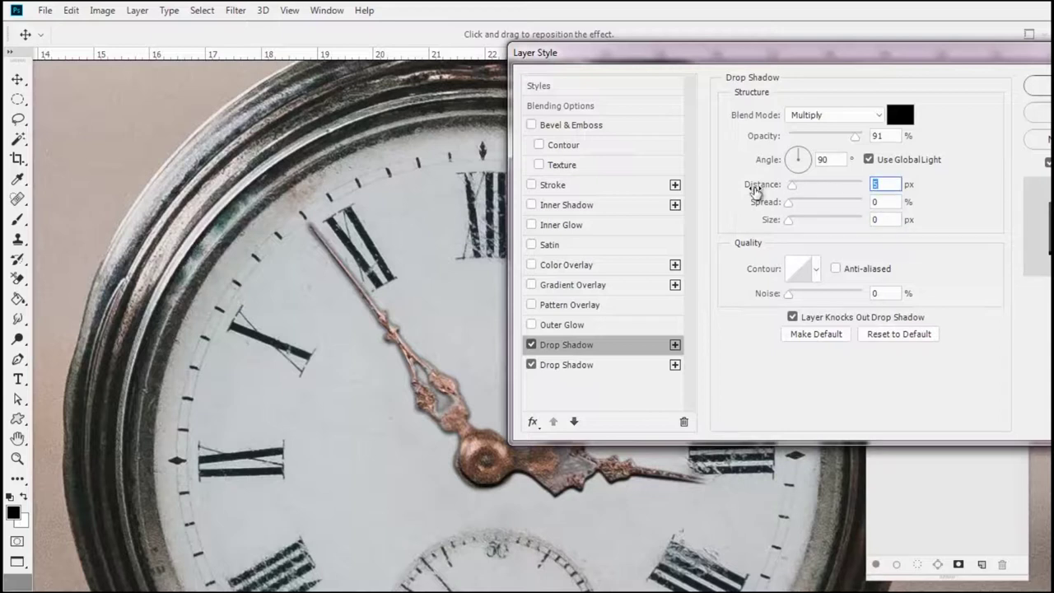
{"action": "left_click", "coordinate": [885, 184]}
{"action": "type", "text": "3"}
{"action": "left_click", "coordinate": [1038, 88]}
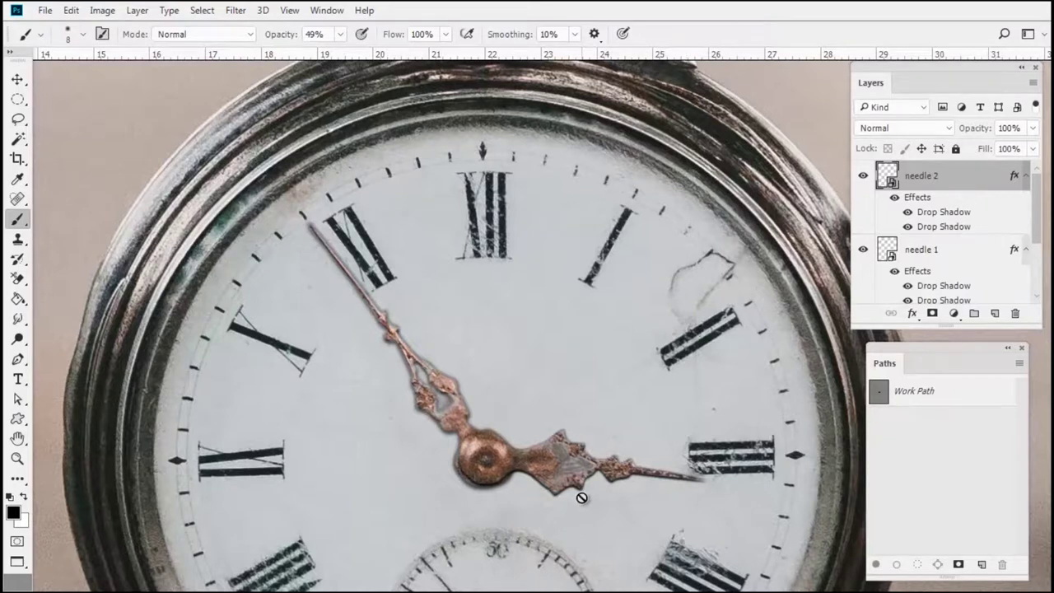
Fit the image to the window, show the Timeline, and create a frame animation.
{"action": "key", "text": "ctrl+0"}
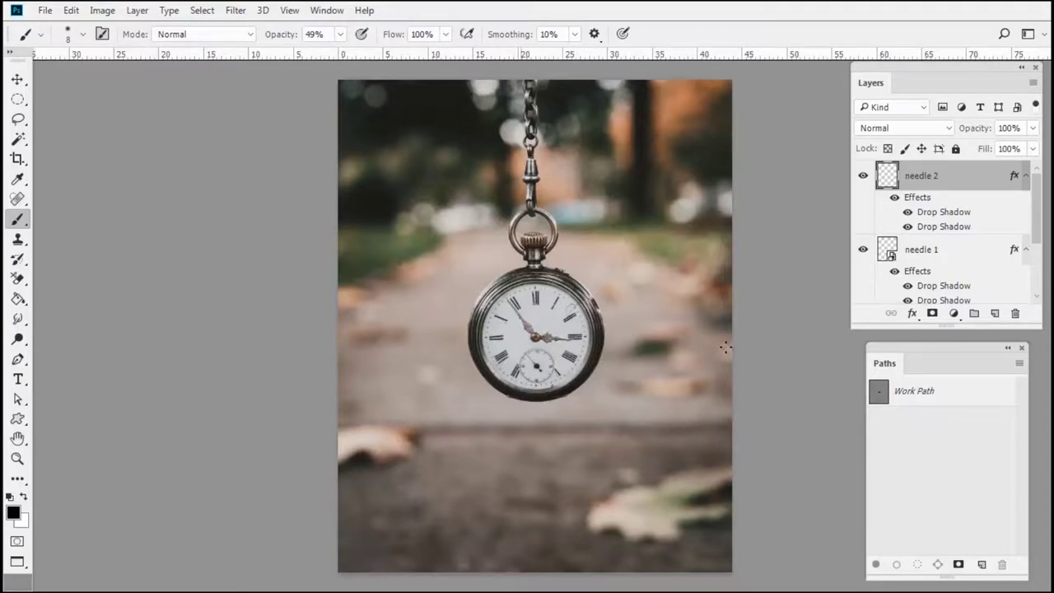
{"action": "left_click", "coordinate": [327, 9]}
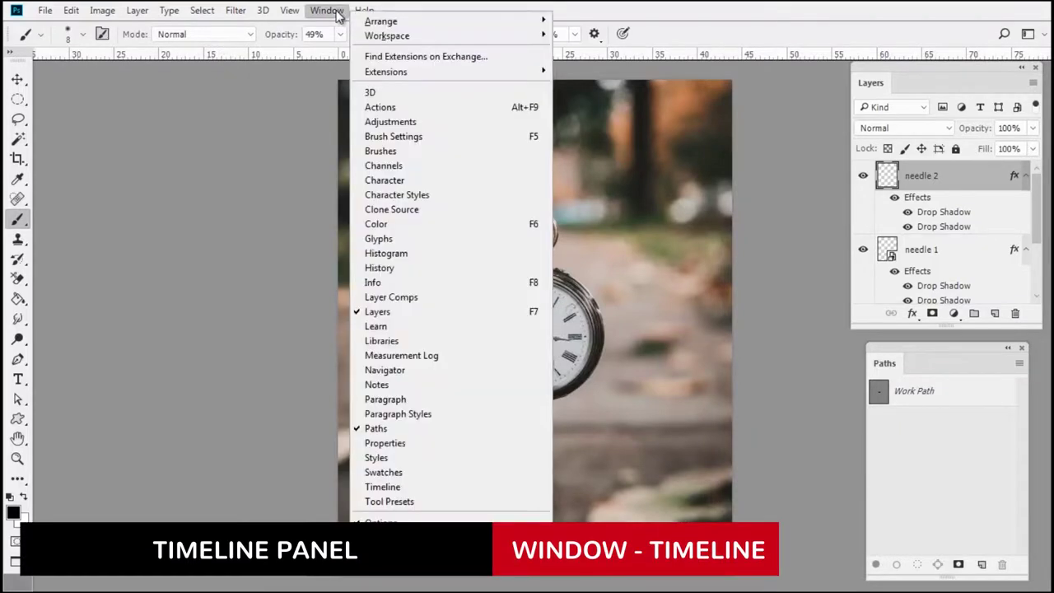
{"action": "left_click", "coordinate": [406, 490]}
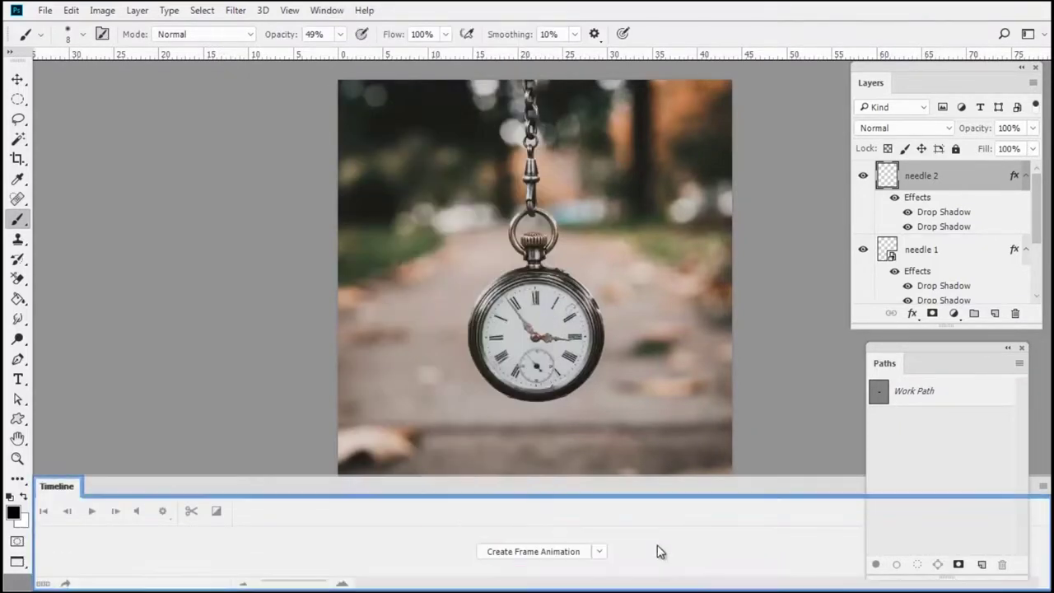
{"action": "left_click", "coordinate": [600, 553]}
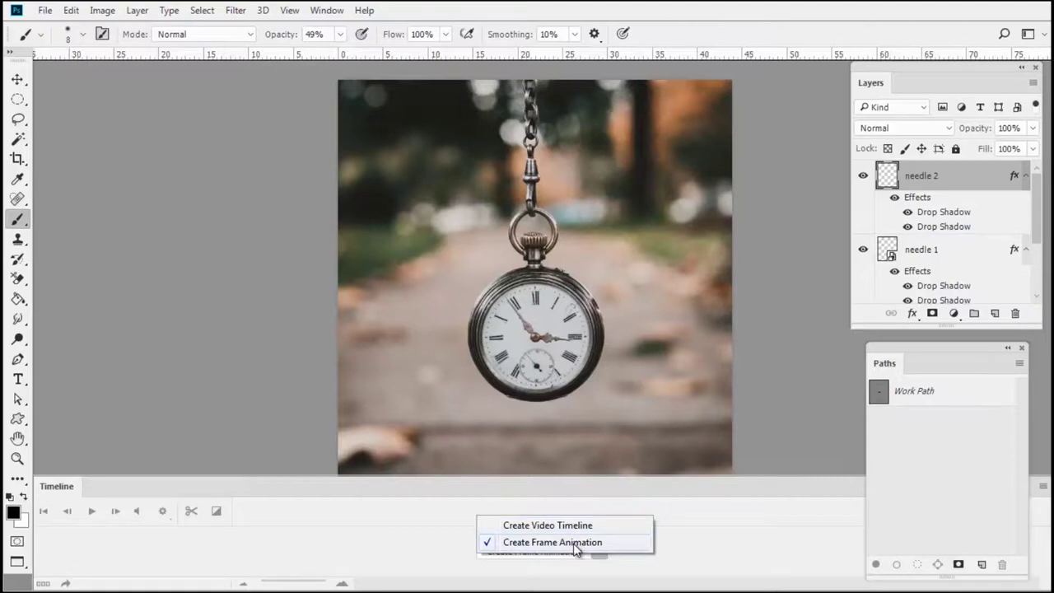
{"action": "left_click", "coordinate": [564, 544]}
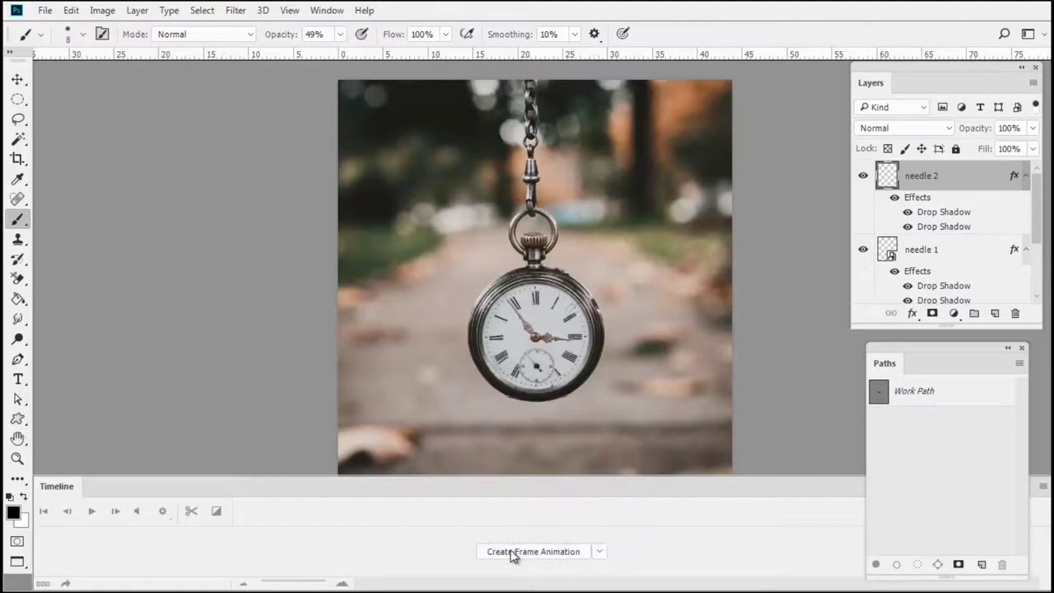
{"action": "left_click", "coordinate": [531, 554]}
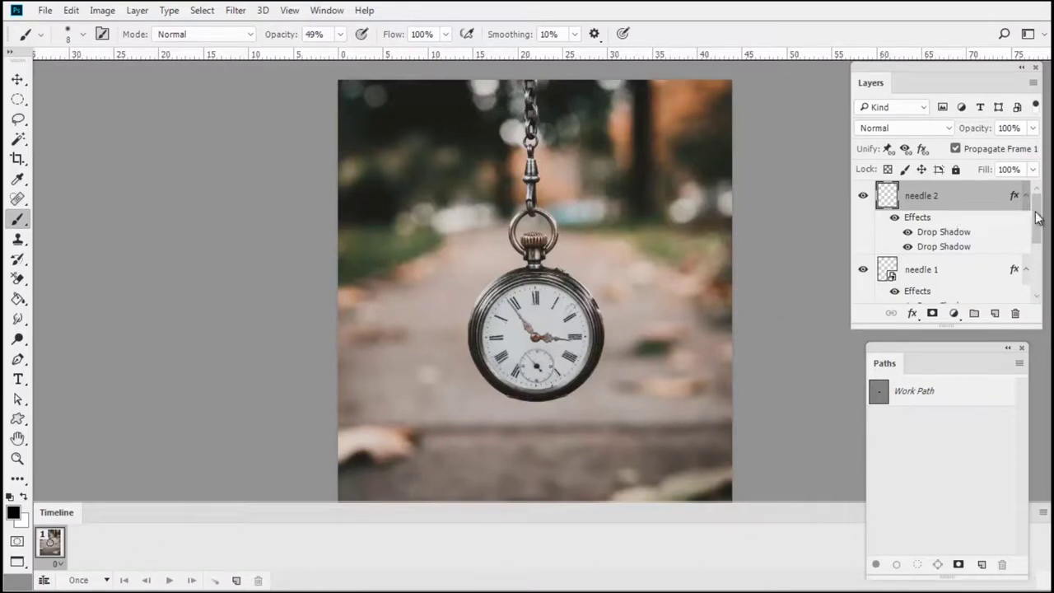
Close the Paths panel and enlarge the Layers panel to show every layer.
{"action": "left_click_drag", "start_coordinate": [1037, 219], "coordinate": [1036, 268]}
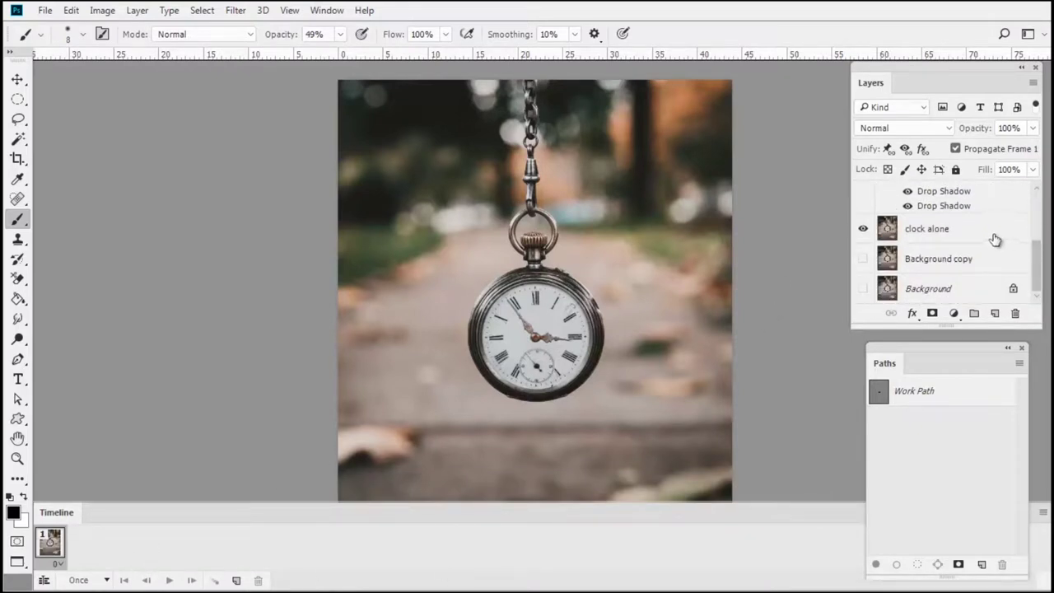
{"action": "scroll", "coordinate": [994, 245], "scroll_direction": "up", "scroll_amount": 5}
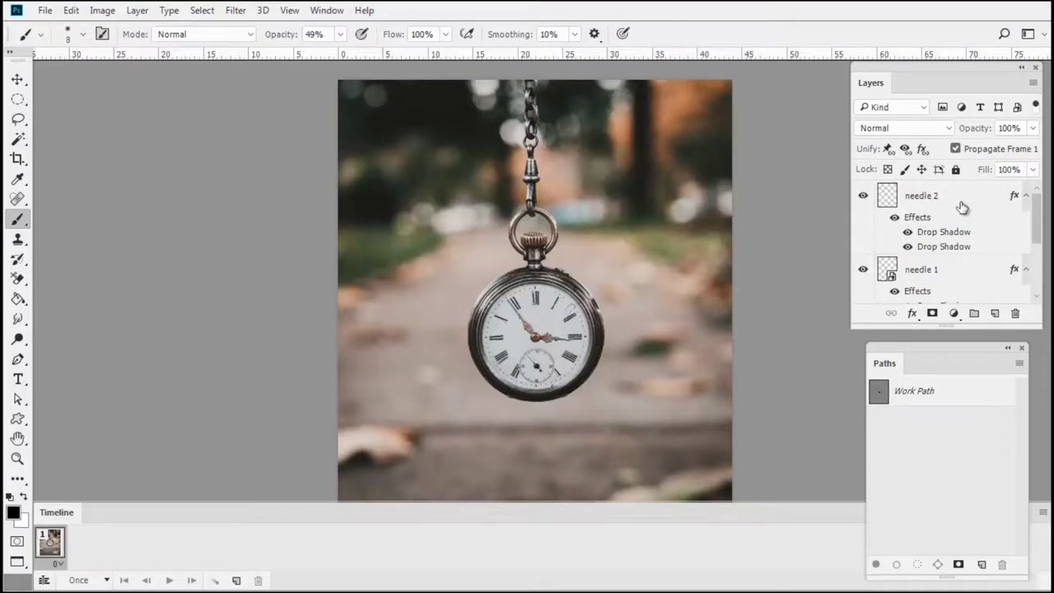
{"action": "left_click", "coordinate": [1022, 348]}
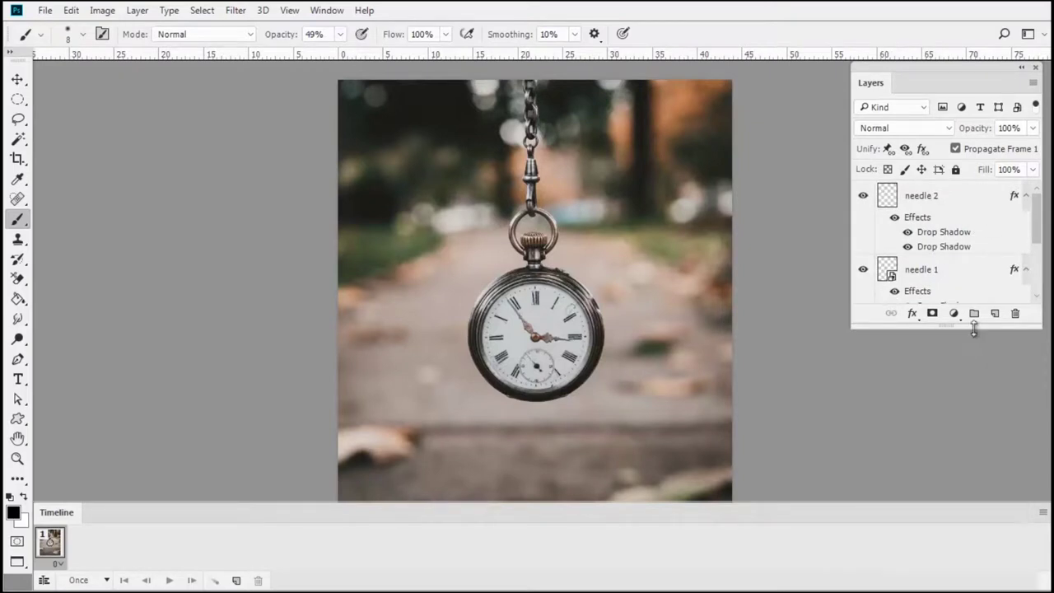
{"action": "left_click_drag", "start_coordinate": [966, 417], "coordinate": [973, 487]}
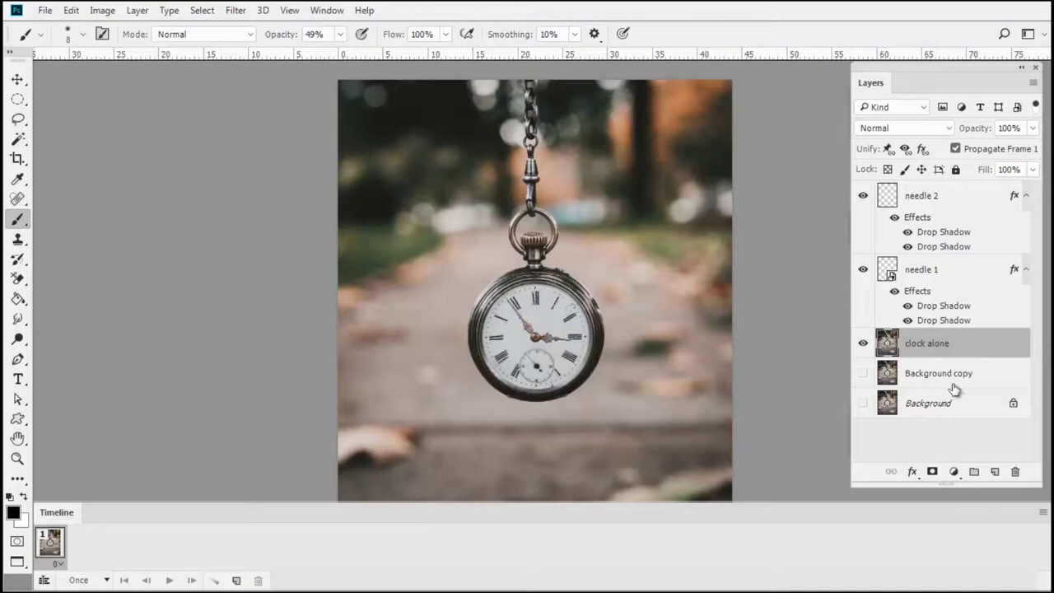
Group needle 2, needle 1 and clock alone into a group named 'frame 1'.
{"action": "left_click", "coordinate": [931, 198], "text": "shift"}
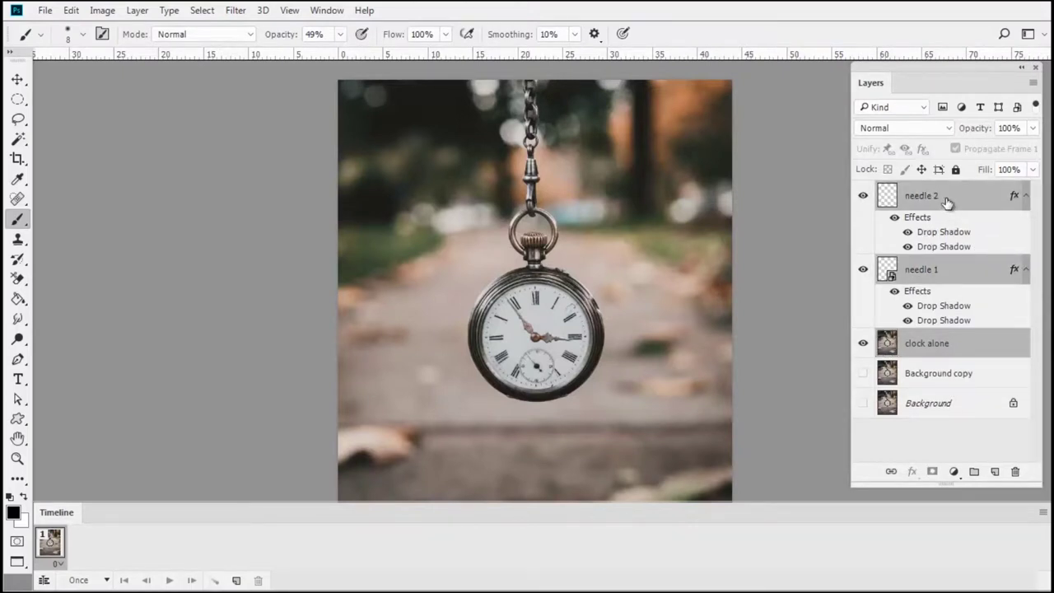
{"action": "key", "text": "ctrl+g"}
{"action": "double_click", "coordinate": [923, 190]}
{"action": "type", "text": "frame"}
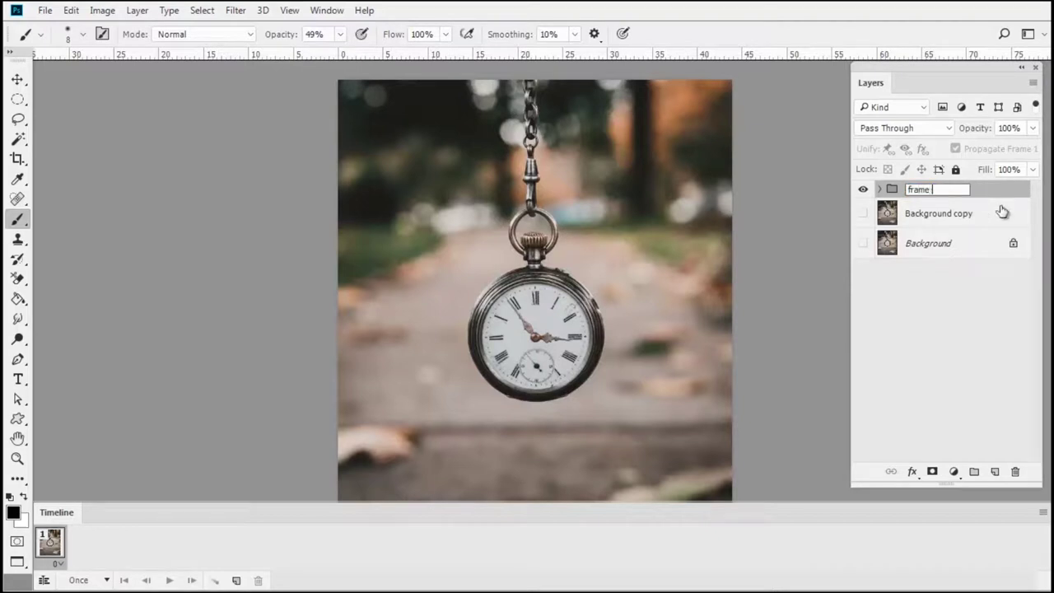
{"action": "key", "text": "Return"}
Duplicate the frame 1 group and rename the copy 'frame 2'.
{"action": "key", "text": "ctrl+j"}
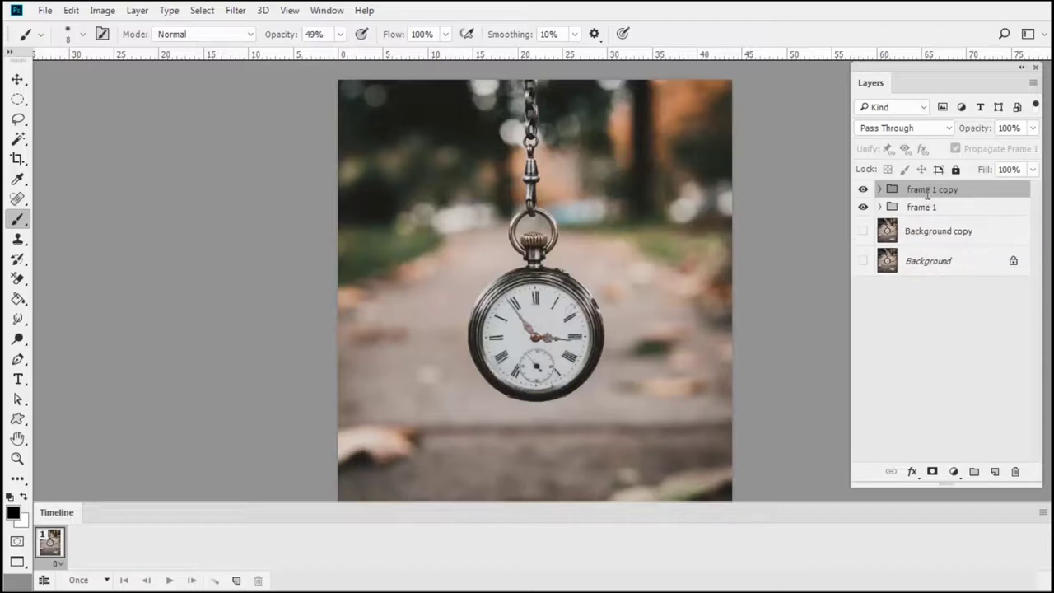
{"action": "double_click", "coordinate": [928, 191]}
{"action": "type", "text": "fra"}
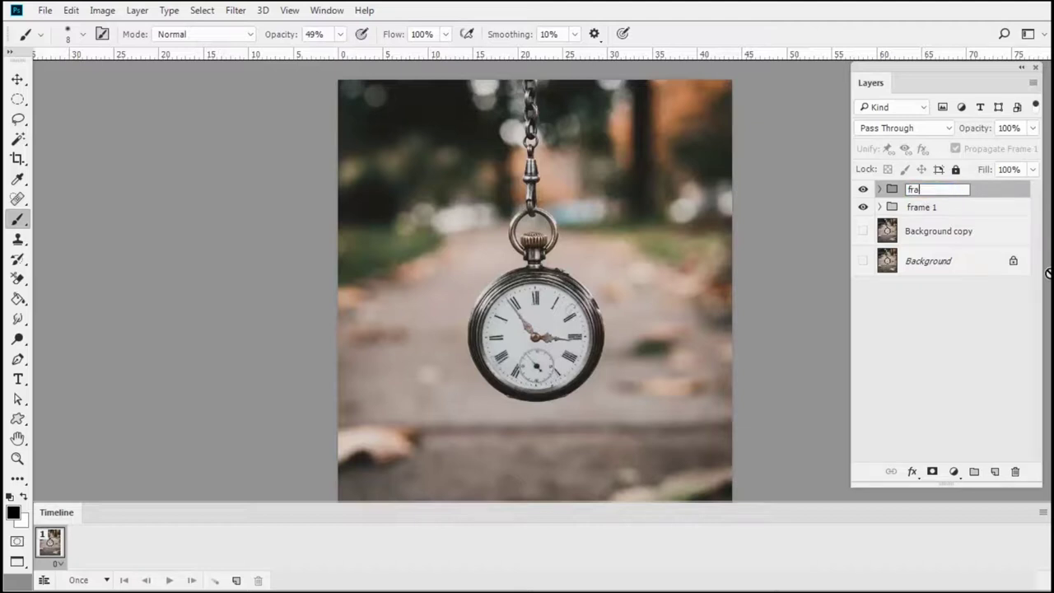
{"action": "key", "text": "Return"}
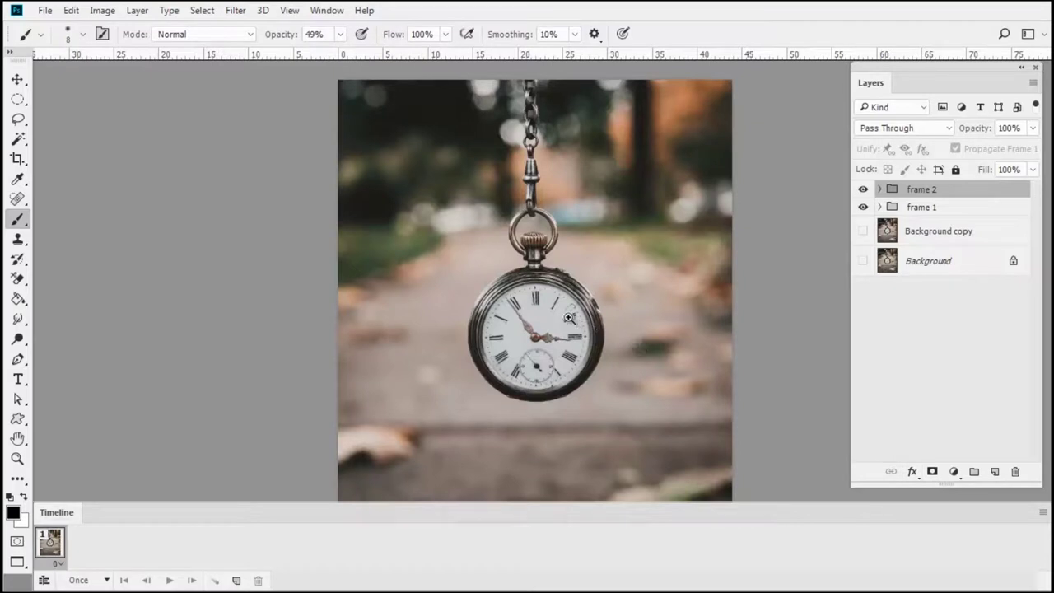
Zoom in on the watch face, pan to the upper dial, and zoom out slightly.
{"action": "scroll", "coordinate": [556, 320], "scroll_direction": "up", "scroll_amount": 2}
{"action": "scroll", "coordinate": [619, 318], "scroll_direction": "up", "scroll_amount": 1}
{"action": "scroll", "coordinate": [639, 317], "scroll_direction": "up", "scroll_amount": 1}
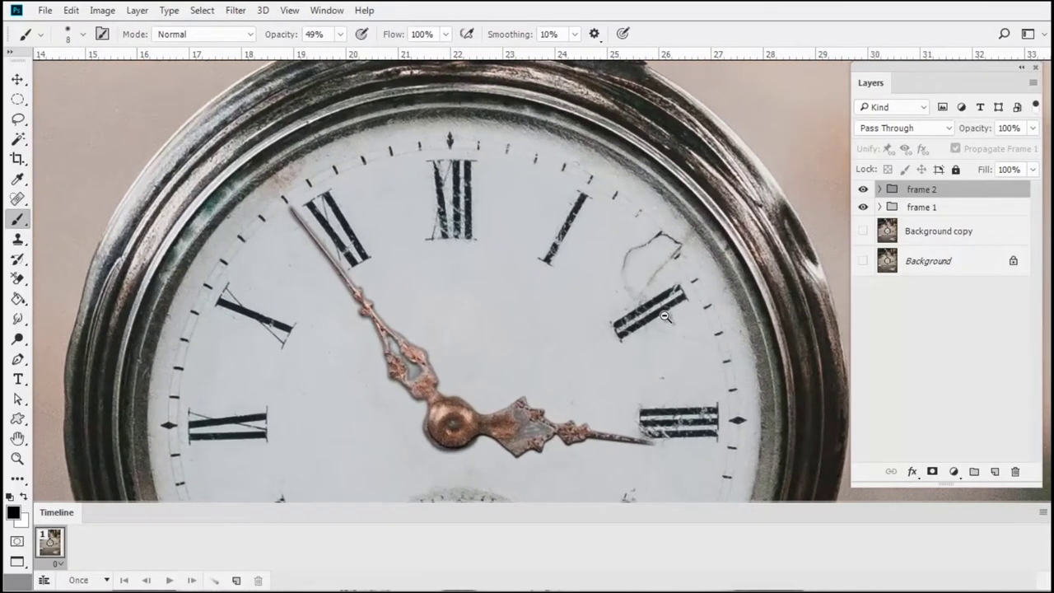
{"action": "scroll", "coordinate": [659, 315], "scroll_direction": "up", "scroll_amount": 1}
{"action": "scroll", "coordinate": [677, 314], "scroll_direction": "up", "scroll_amount": 1}
{"action": "scroll", "coordinate": [559, 318], "scroll_direction": "up", "scroll_amount": 1}
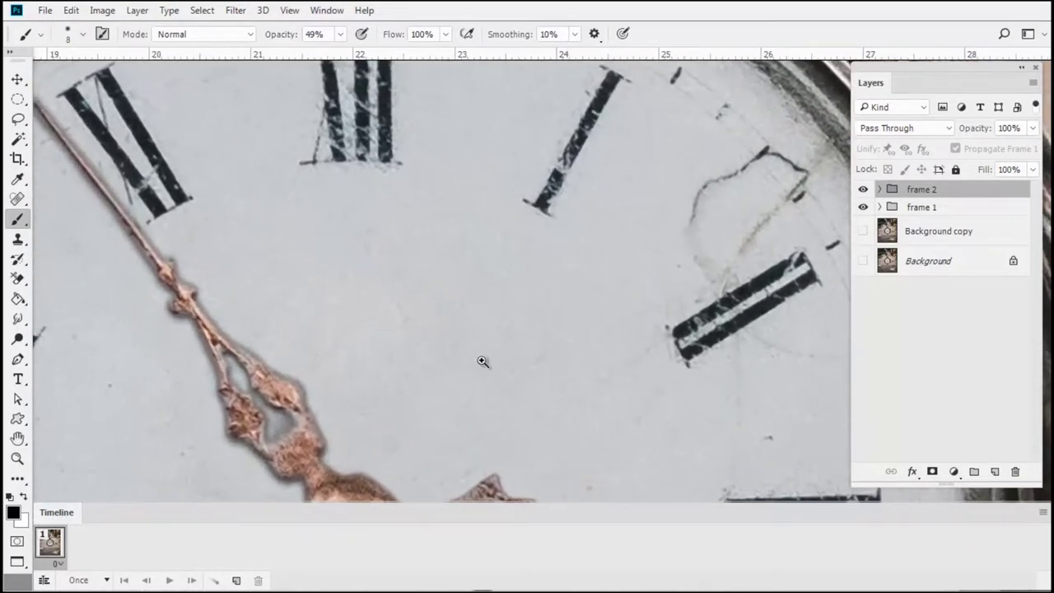
{"action": "scroll", "coordinate": [481, 363], "scroll_direction": "down", "scroll_amount": 1}
{"action": "mouse_move", "coordinate": [363, 403]}
{"action": "left_mouse_down"}
{"action": "mouse_move", "coordinate": [428, 346]}
{"action": "mouse_move", "coordinate": [442, 358]}
{"action": "left_mouse_up"}
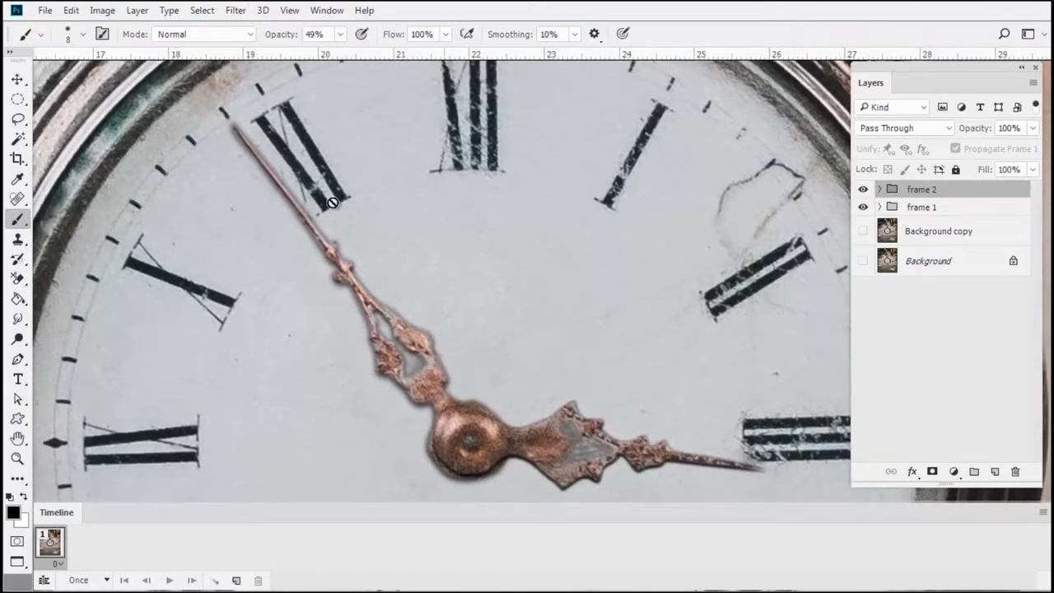
{"action": "left_click_drag", "start_coordinate": [530, 237], "coordinate": [512, 267]}
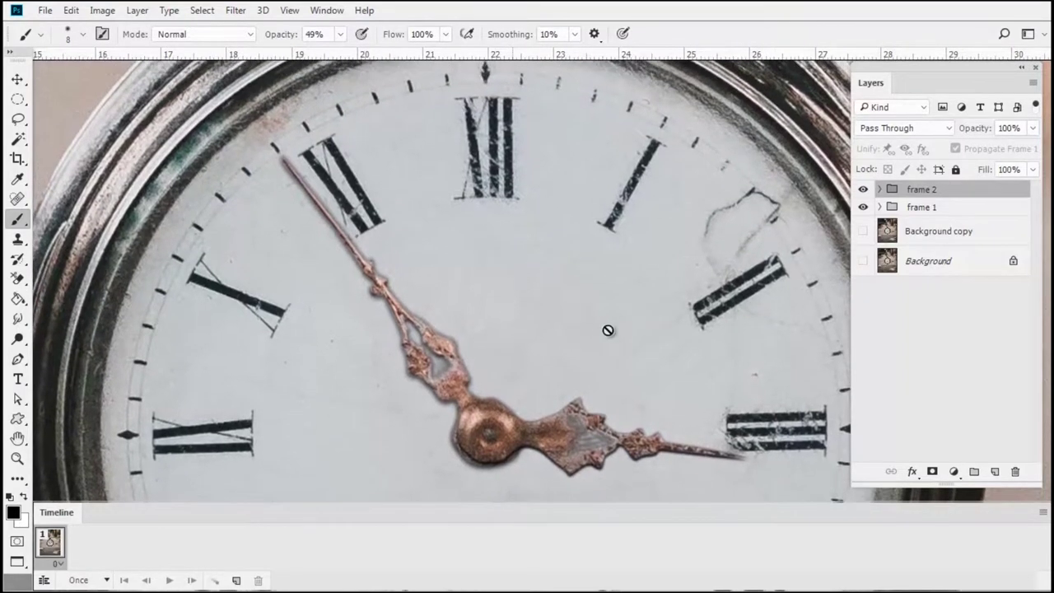
Rotate frame 2's needle 1 by 36.26° around its hub so it points at XII.
{"action": "key", "text": "ctrl+t"}
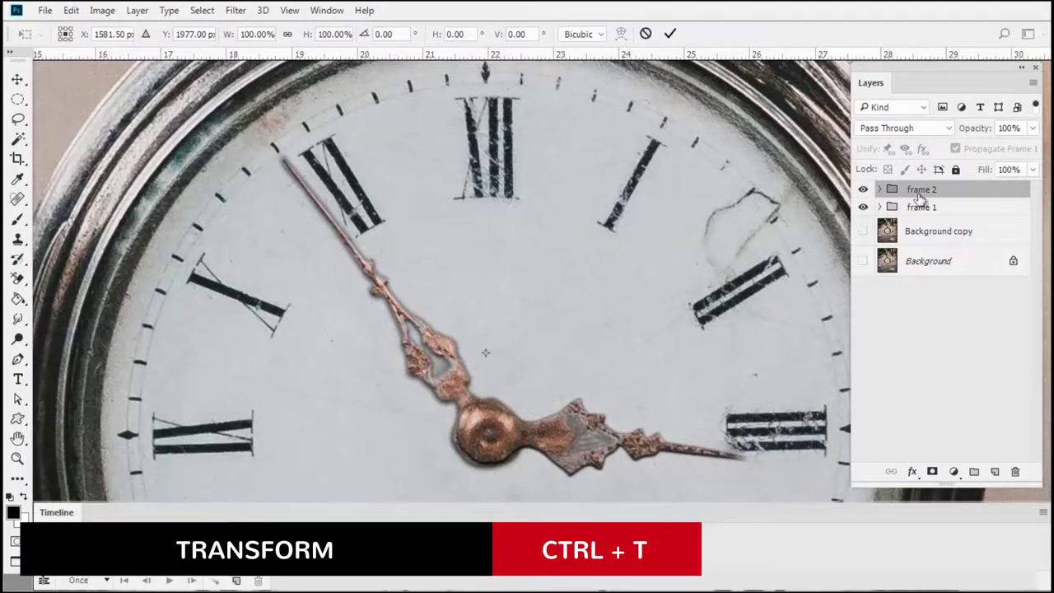
{"action": "left_click", "coordinate": [879, 189]}
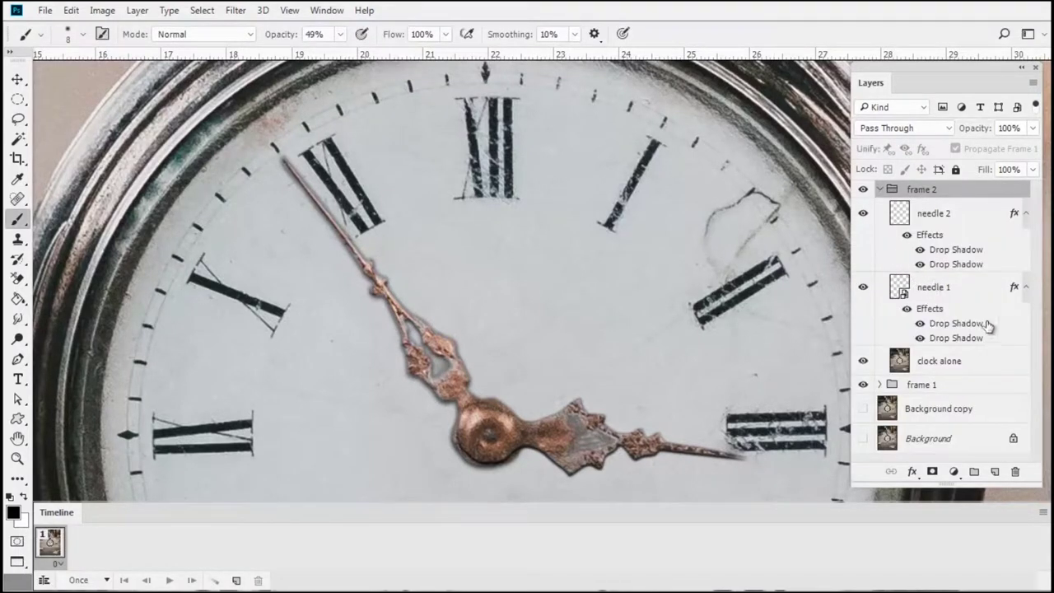
{"action": "left_click", "coordinate": [951, 307]}
{"action": "key", "text": "ctrl+t"}
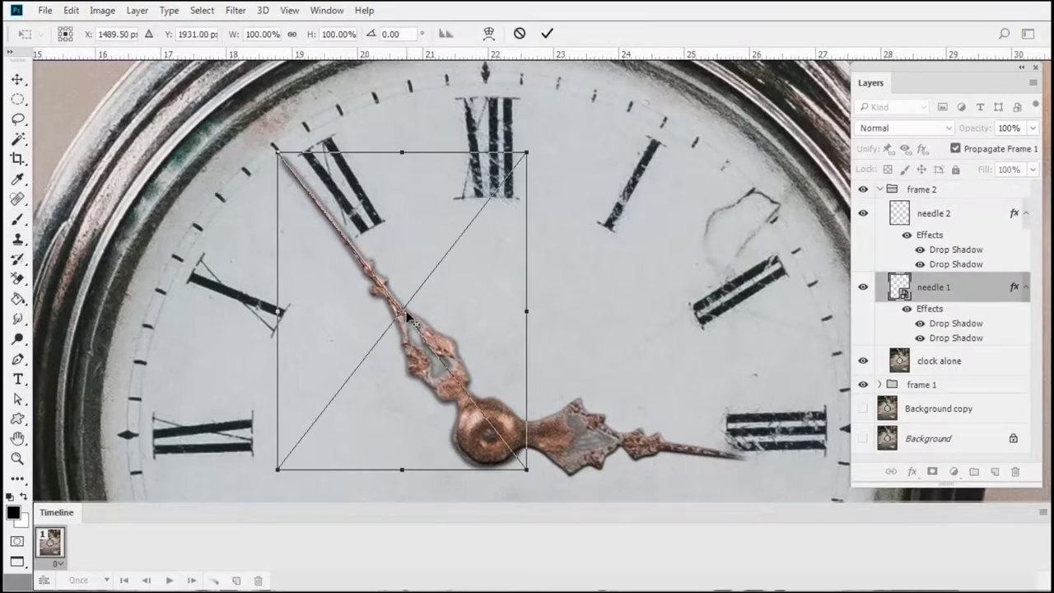
{"action": "left_click_drag", "start_coordinate": [403, 316], "coordinate": [486, 435]}
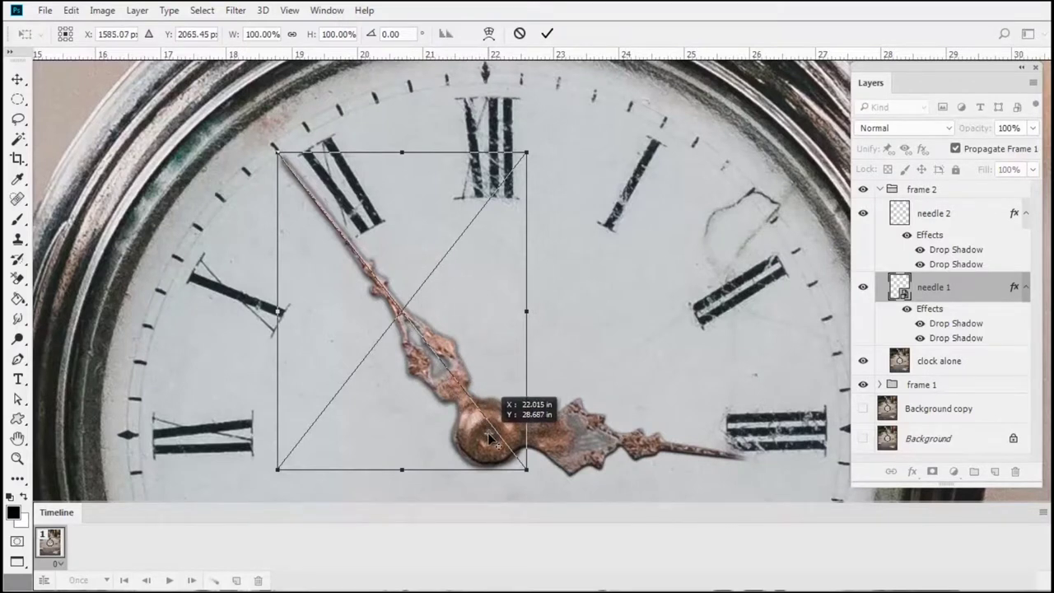
{"action": "left_click_drag", "start_coordinate": [486, 434], "coordinate": [490, 434]}
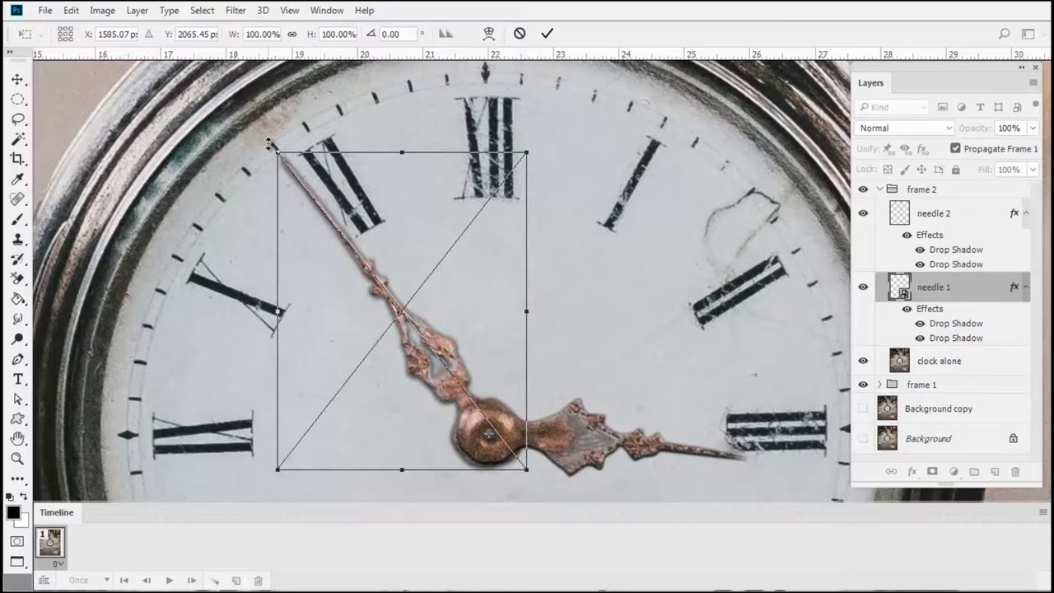
{"action": "mouse_move", "coordinate": [265, 146]}
{"action": "left_mouse_down"}
{"action": "mouse_move", "coordinate": [391, 121]}
{"action": "mouse_move", "coordinate": [482, 126]}
{"action": "left_mouse_up"}
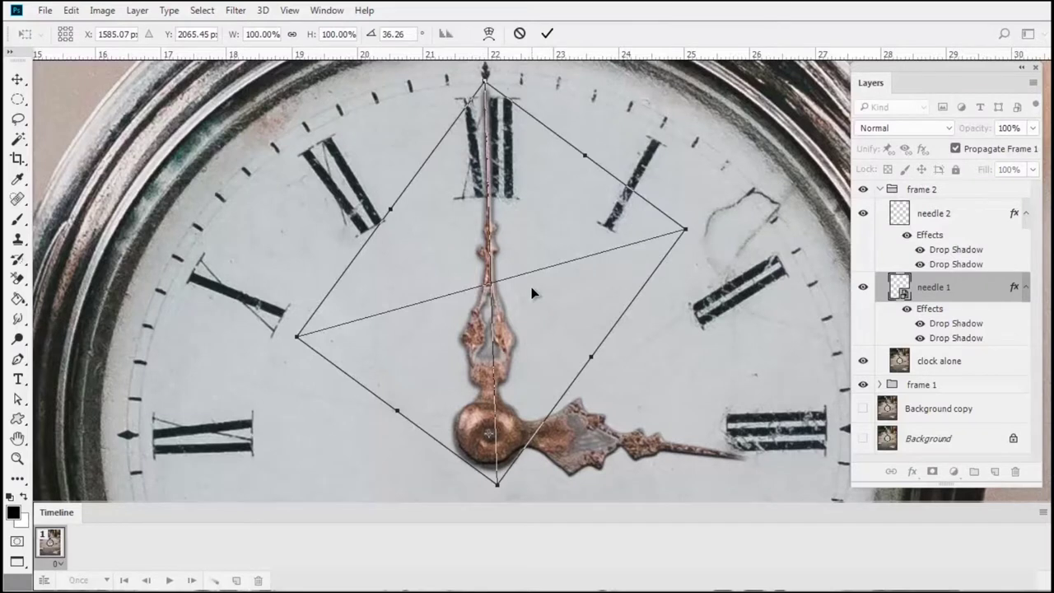
{"action": "key", "text": "Return"}
{"action": "key", "text": "b"}
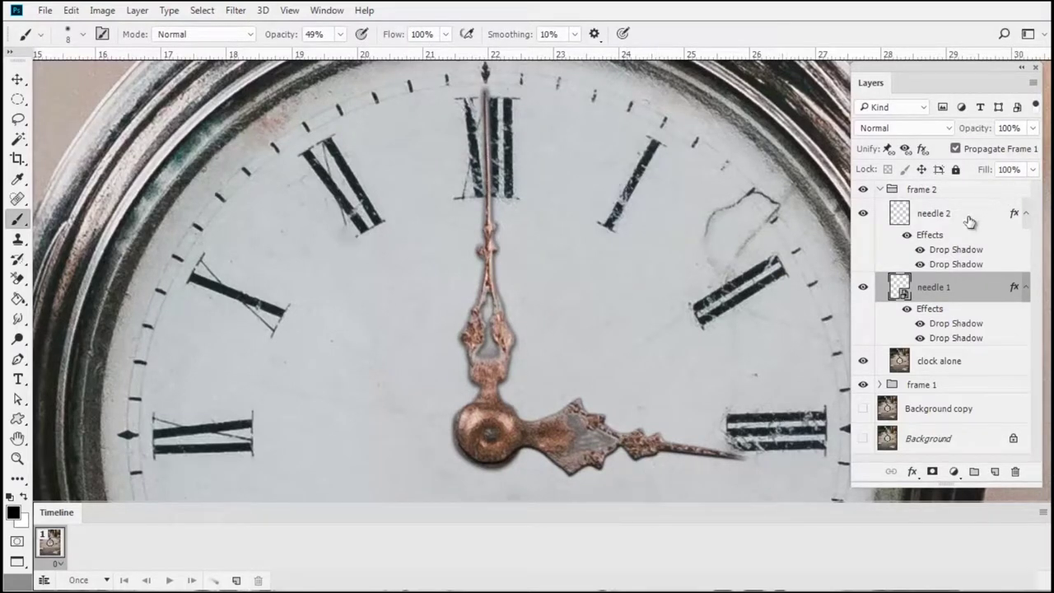
{"action": "left_click", "coordinate": [973, 263]}
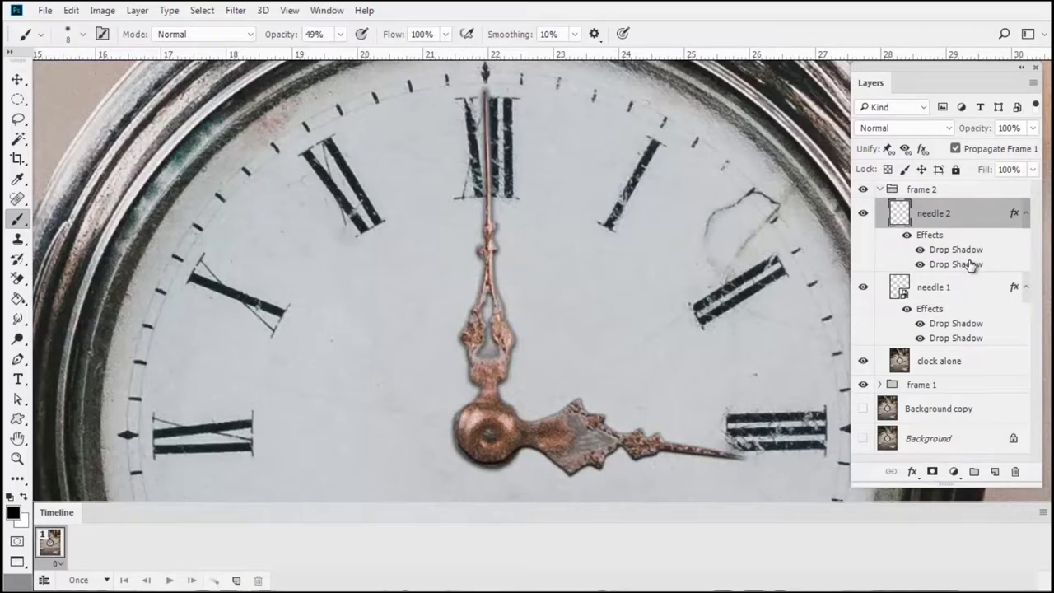
Rotate frame 2's needle 2 by 4.42° clockwise around its hub.
{"action": "key", "text": "ctrl+t"}
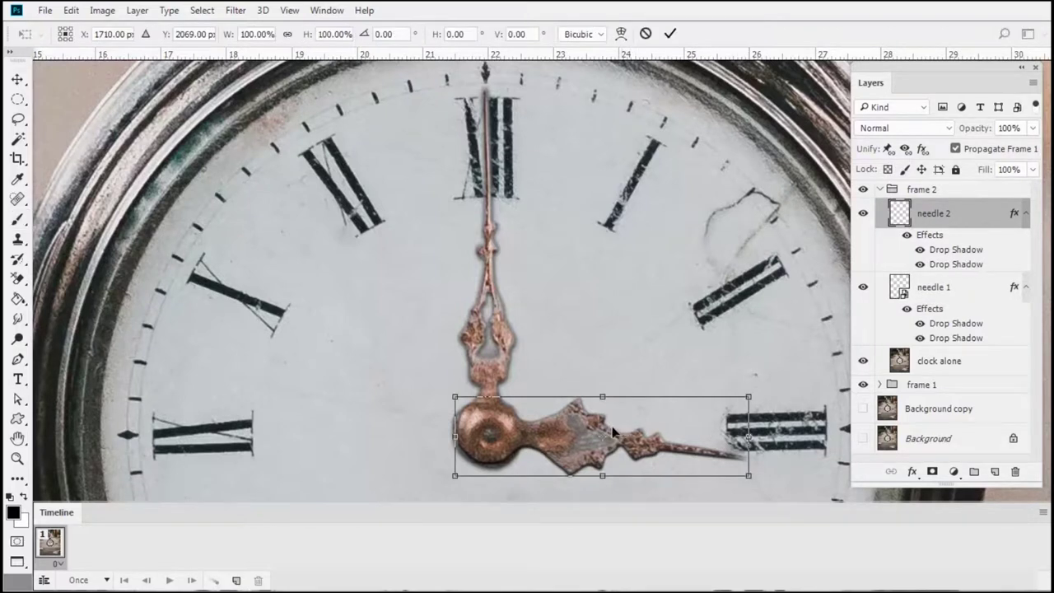
{"action": "left_click_drag", "start_coordinate": [602, 436], "coordinate": [489, 434]}
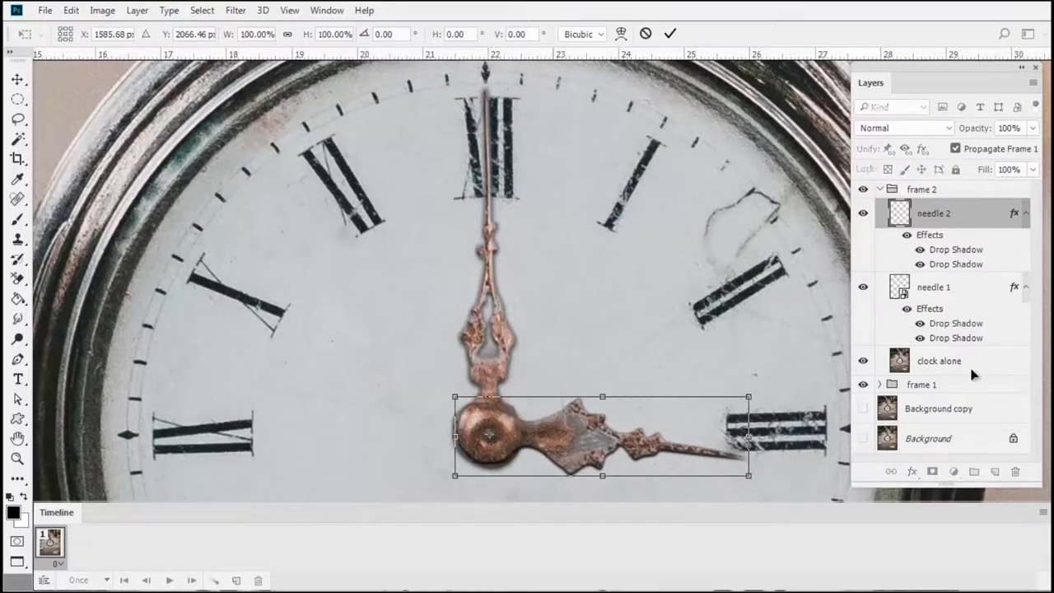
{"action": "left_click_drag", "start_coordinate": [766, 392], "coordinate": [768, 414]}
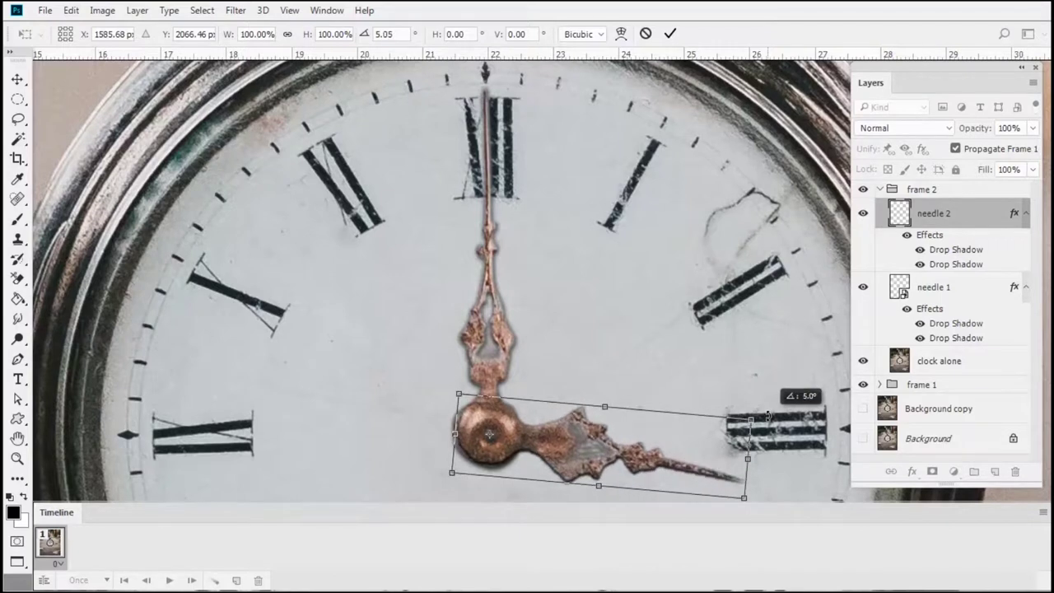
{"action": "left_click_drag", "start_coordinate": [768, 414], "coordinate": [766, 414]}
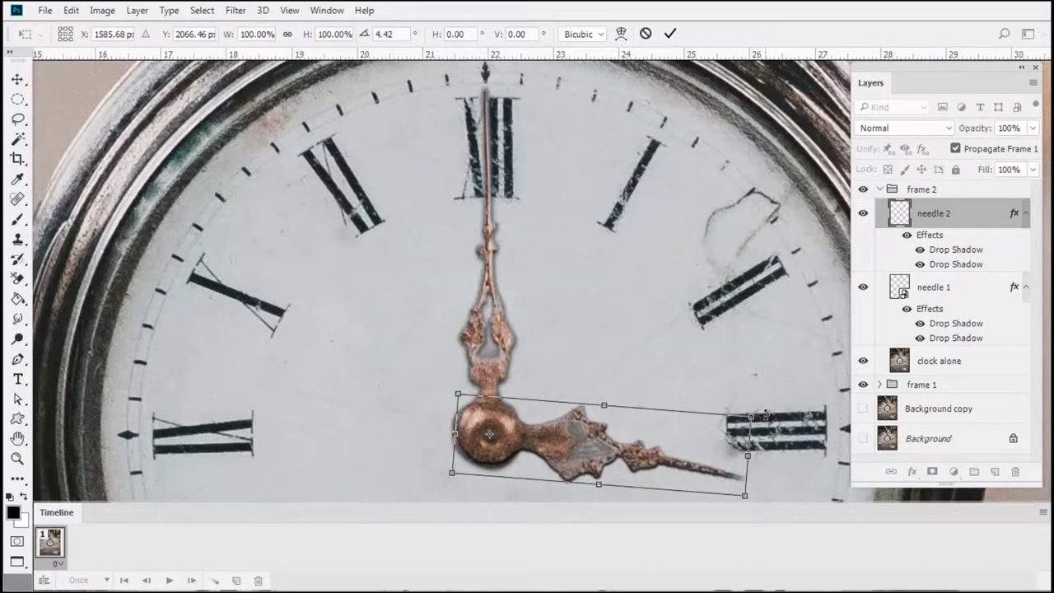
{"action": "key", "text": "Return"}
{"action": "key", "text": "b"}
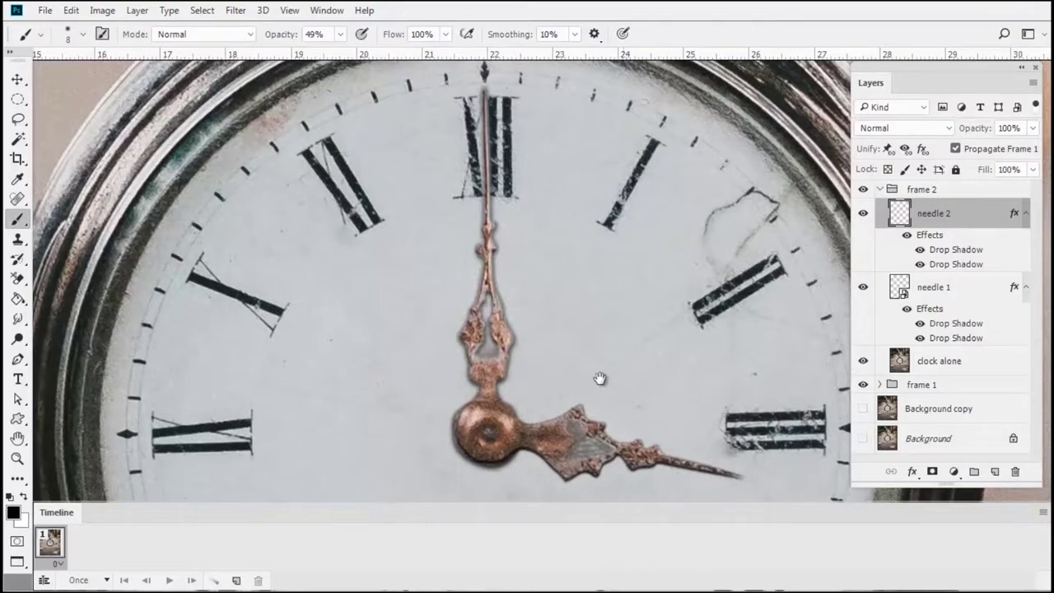
{"action": "left_click_drag", "start_coordinate": [634, 406], "coordinate": [608, 381]}
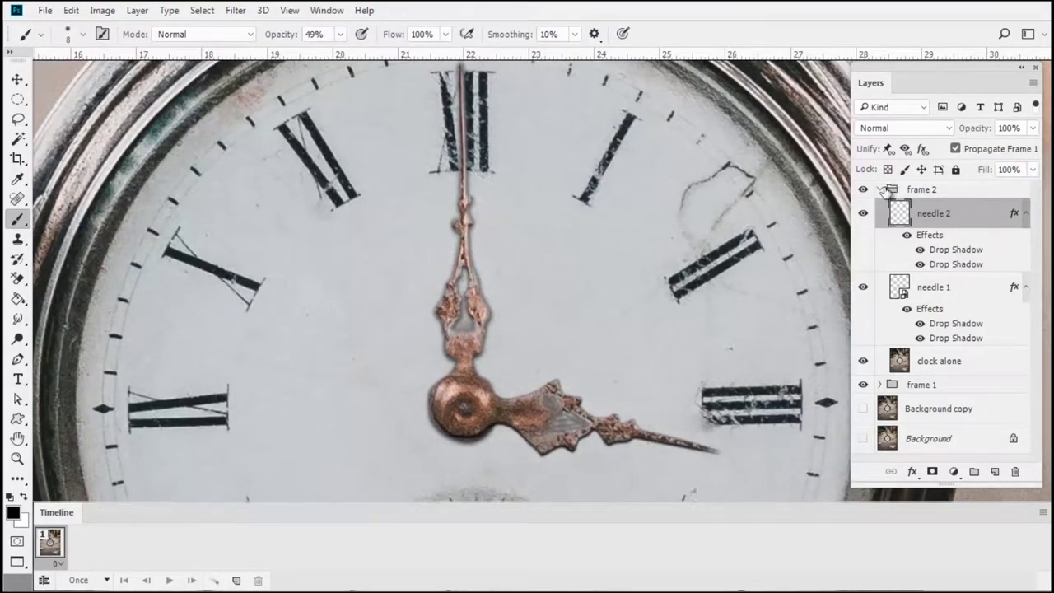
{"action": "left_click", "coordinate": [884, 191]}
Duplicate the frame 2 group and hide the frame 1 and frame 2 groups.
{"action": "left_click", "coordinate": [881, 190]}
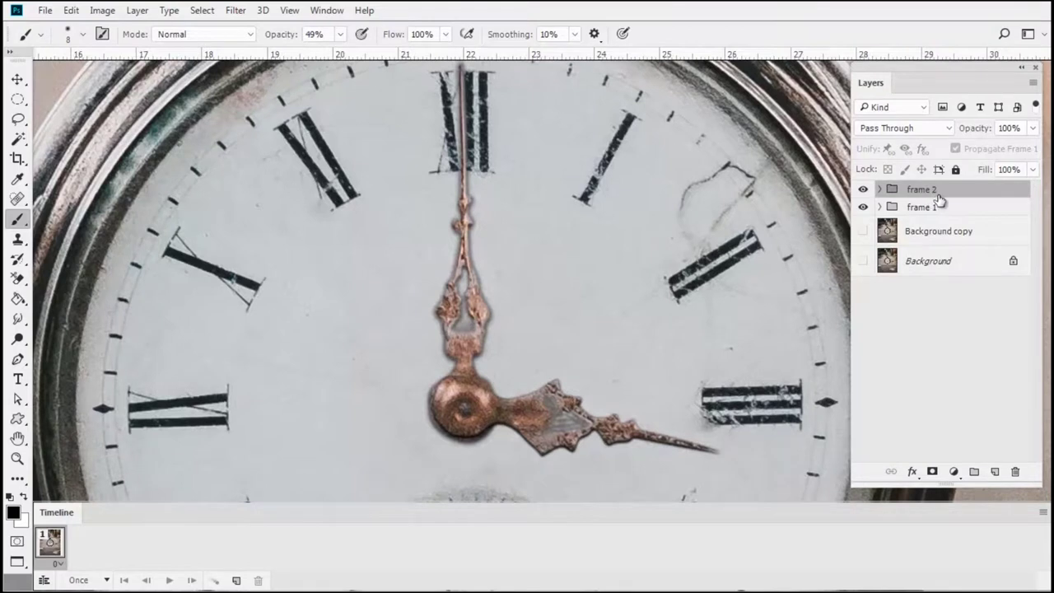
{"action": "key", "text": "ctrl+j"}
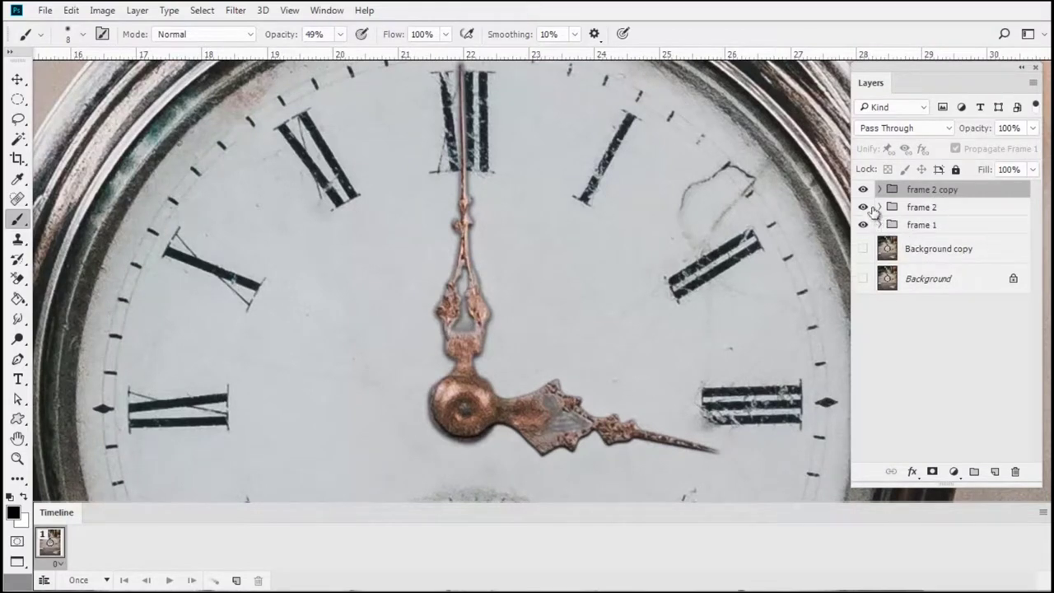
{"action": "left_click_drag", "start_coordinate": [863, 207], "coordinate": [865, 225]}
Rename the duplicated group 'frame 3'.
{"action": "left_click", "coordinate": [879, 189]}
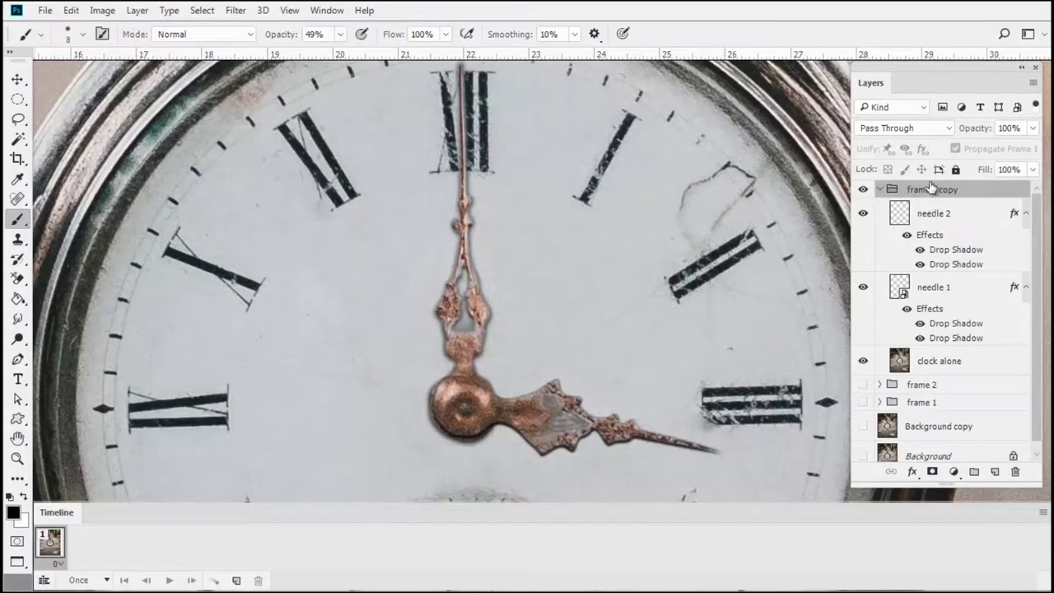
{"action": "double_click", "coordinate": [932, 190]}
{"action": "type", "text": "f"}
{"action": "key", "text": "Return"}
{"action": "left_click", "coordinate": [880, 190]}
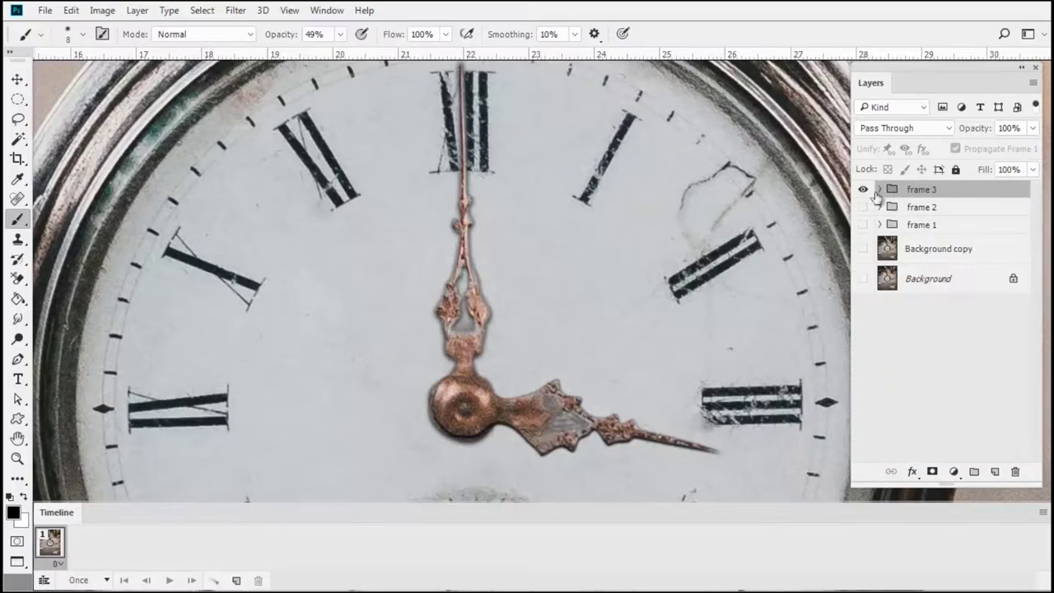
{"action": "left_click", "coordinate": [880, 190]}
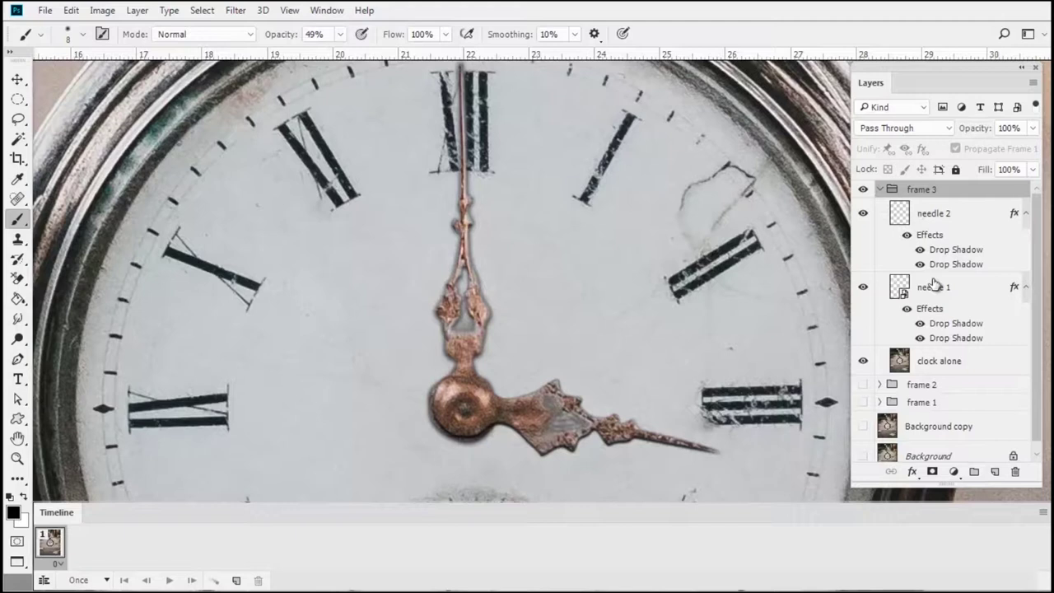
Rotate the needle 1 minute hand around its hub clockwise toward one o'clock.
{"action": "left_click", "coordinate": [949, 303]}
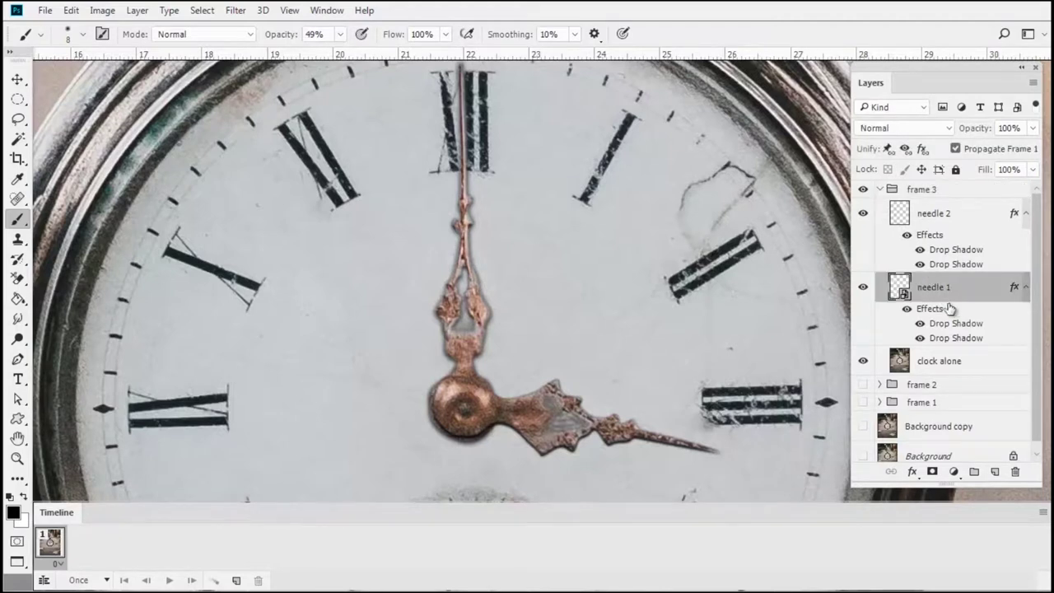
{"action": "key", "text": "ctrl+t"}
{"action": "left_click_drag", "start_coordinate": [466, 262], "coordinate": [468, 410]}
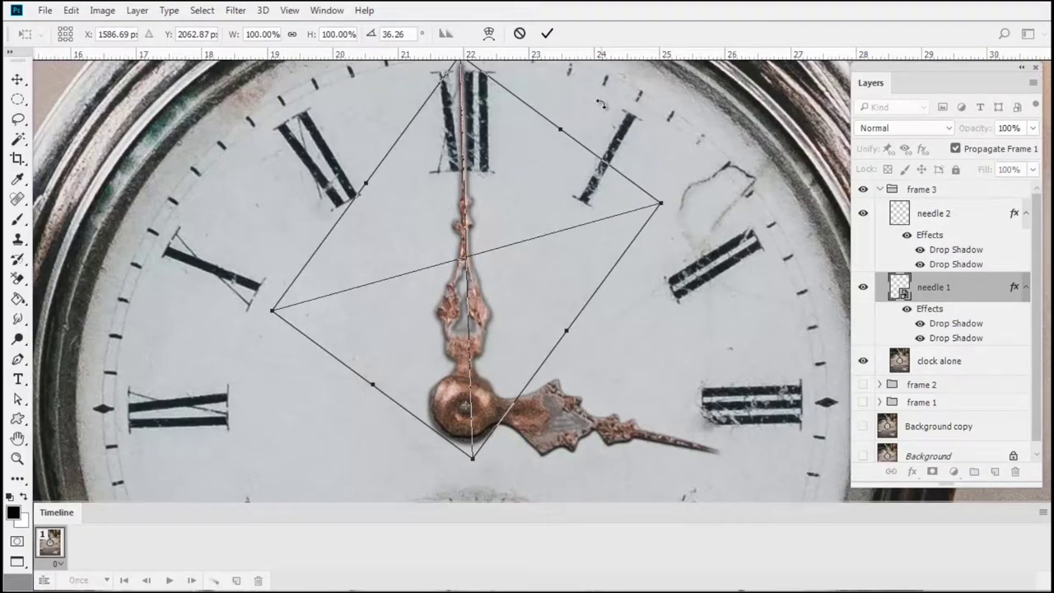
{"action": "scroll", "coordinate": [595, 132], "scroll_direction": "up", "scroll_amount": 2}
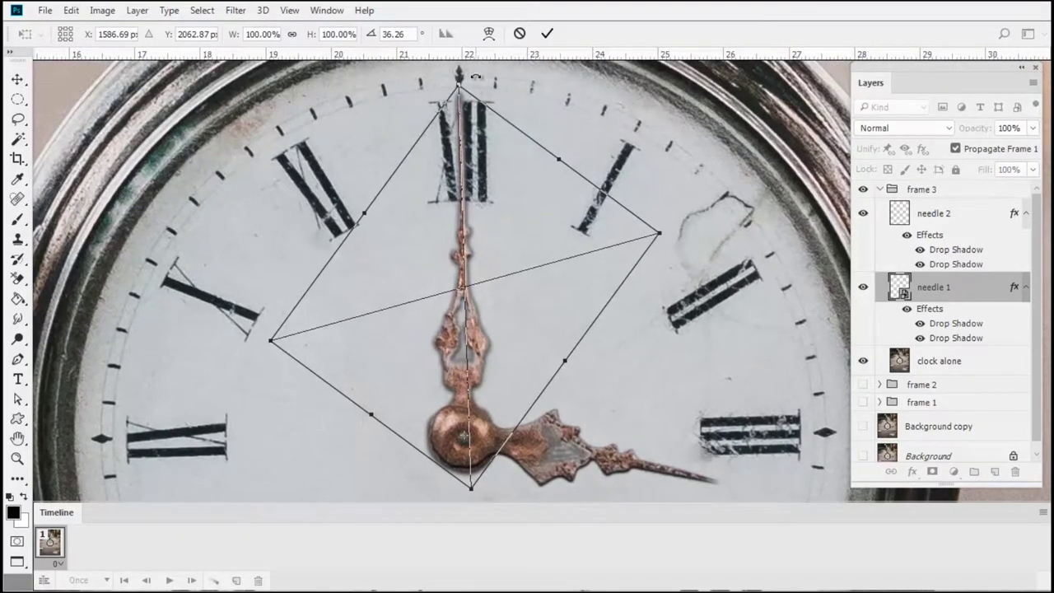
{"action": "left_click_drag", "start_coordinate": [477, 77], "coordinate": [513, 89]}
{"action": "left_click_drag", "start_coordinate": [554, 100], "coordinate": [652, 143]}
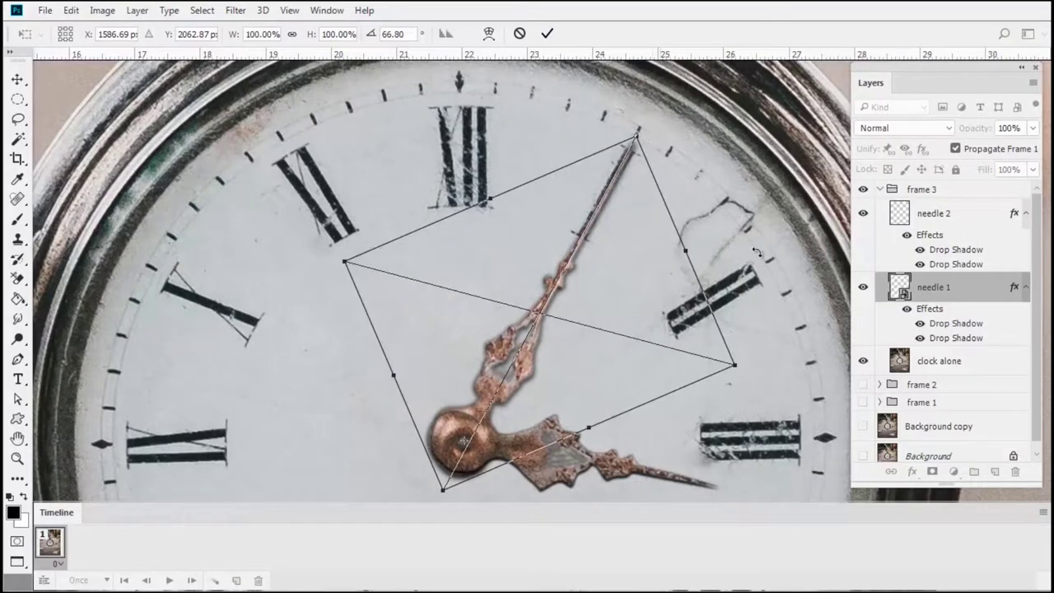
{"action": "key", "text": "b"}
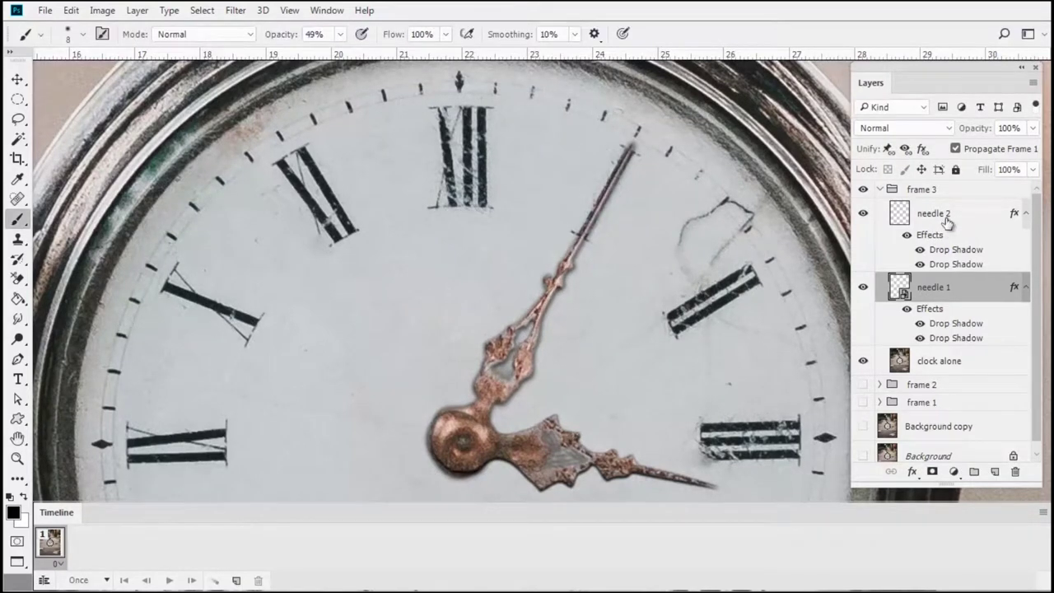
Rotate the needle 2 hour hand about 4.7° clockwise around the hub.
{"action": "left_click", "coordinate": [947, 219]}
{"action": "left_click_drag", "start_coordinate": [641, 352], "coordinate": [674, 410]}
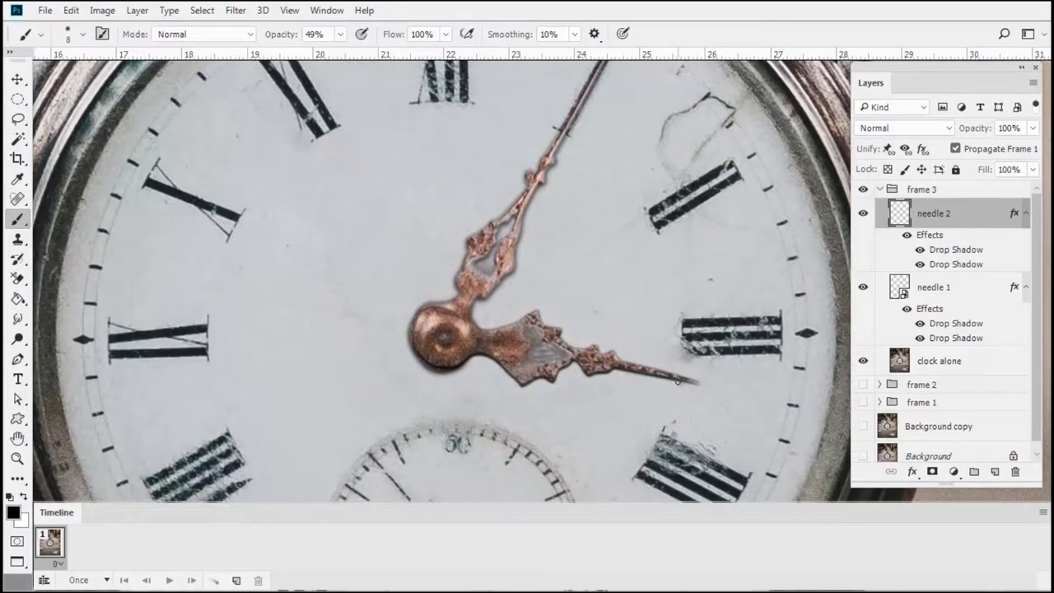
{"action": "key", "text": "ctrl+t"}
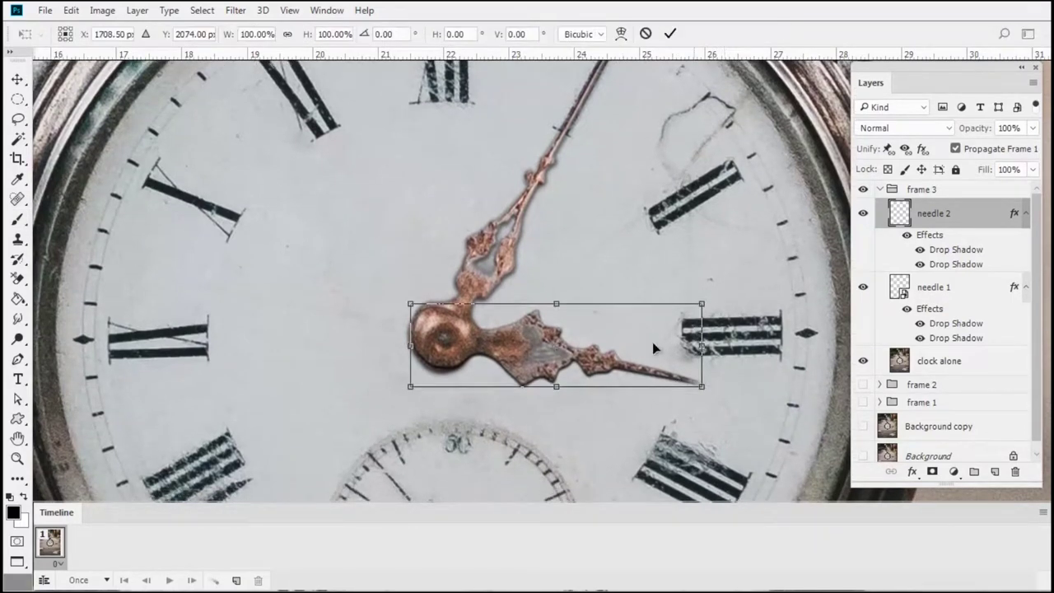
{"action": "left_click_drag", "start_coordinate": [560, 351], "coordinate": [451, 335]}
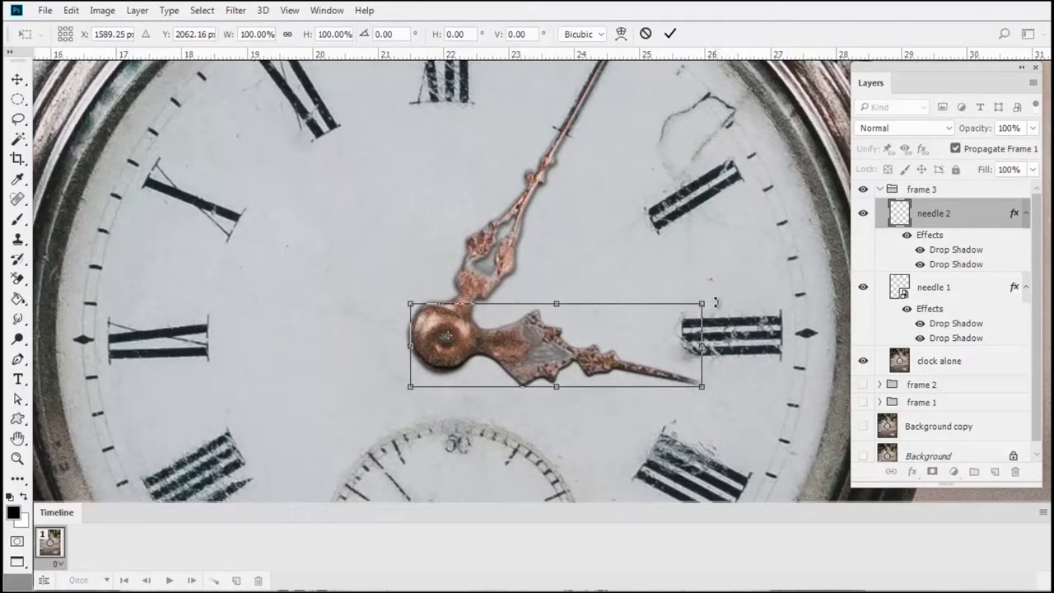
{"action": "left_click_drag", "start_coordinate": [717, 303], "coordinate": [715, 323]}
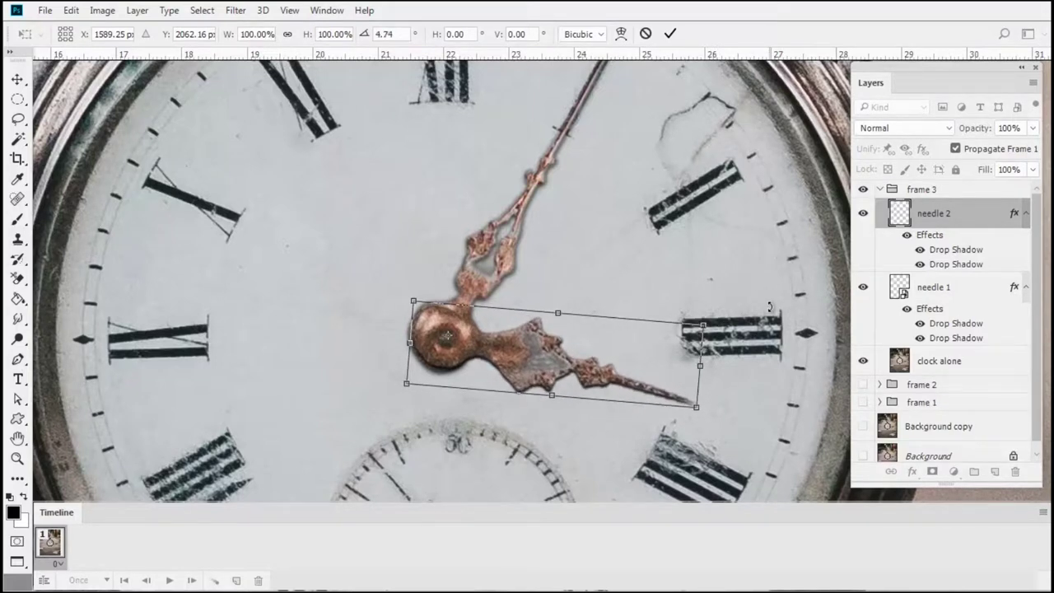
{"action": "key", "text": "Return"}
{"action": "key", "text": "b"}
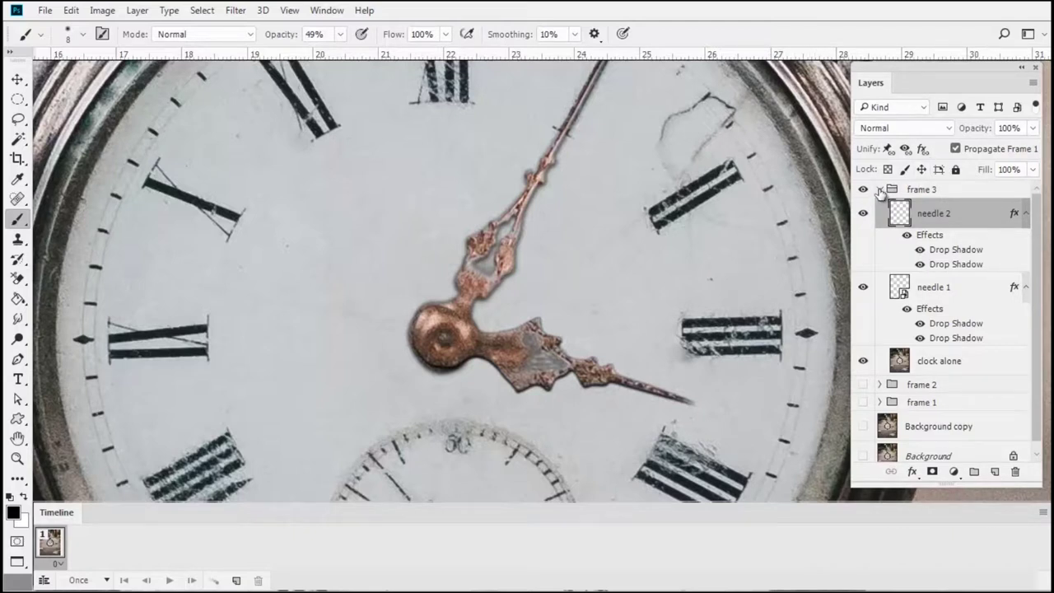
{"action": "left_click", "coordinate": [880, 189]}
Show only the frame 1 group in frame one, then add frame two showing only frame 2.
{"action": "left_click", "coordinate": [863, 190]}
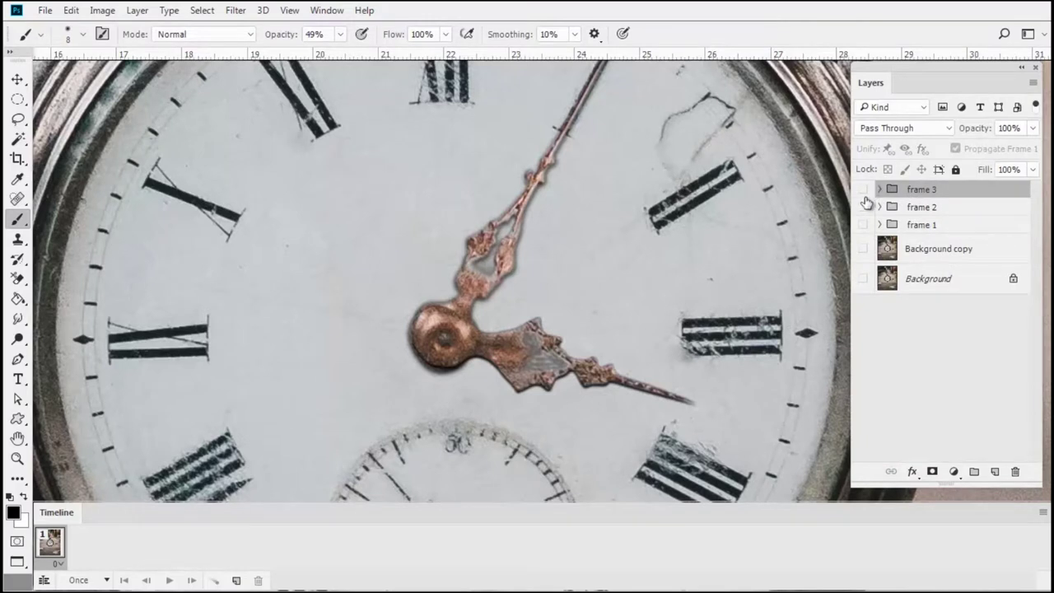
{"action": "left_click", "coordinate": [864, 224]}
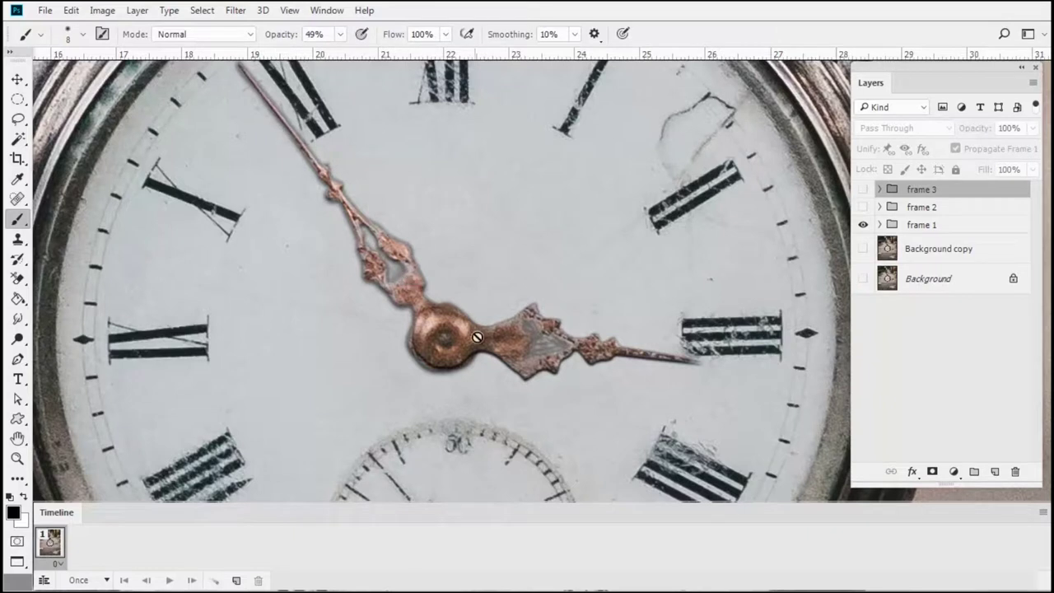
{"action": "left_click", "coordinate": [238, 581]}
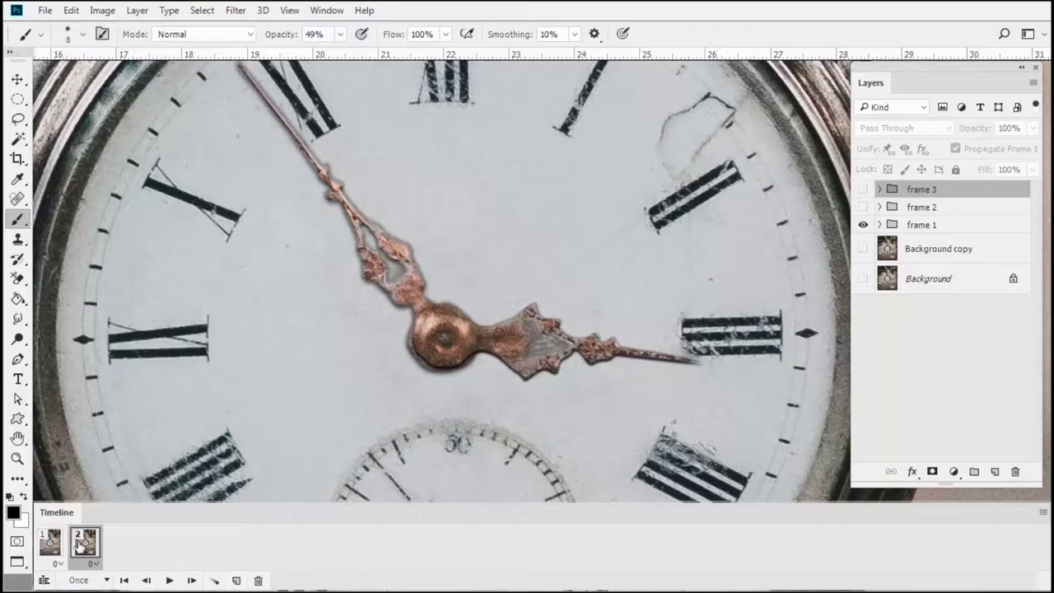
{"action": "left_click", "coordinate": [862, 225]}
{"action": "left_click", "coordinate": [863, 207]}
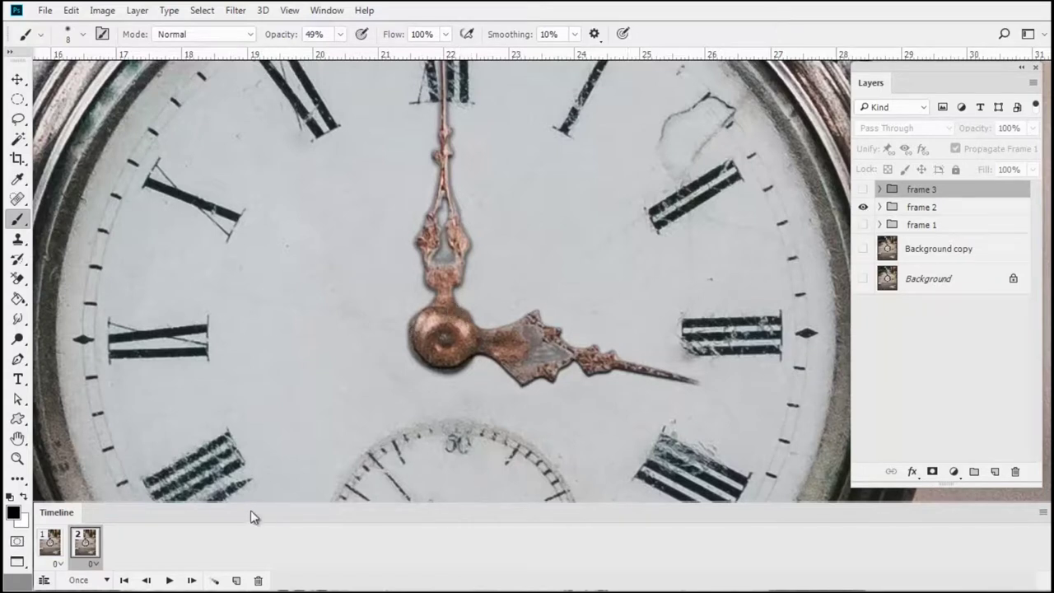
Add a third animation frame showing only the frame 3 group.
{"action": "left_click", "coordinate": [235, 580]}
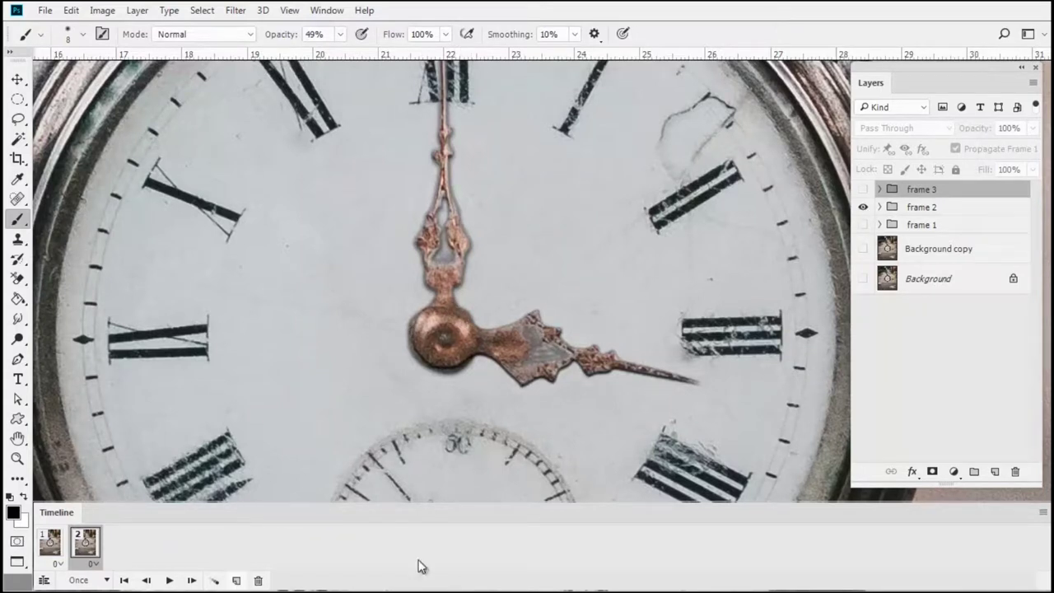
{"action": "left_click", "coordinate": [865, 208]}
{"action": "left_click", "coordinate": [863, 191]}
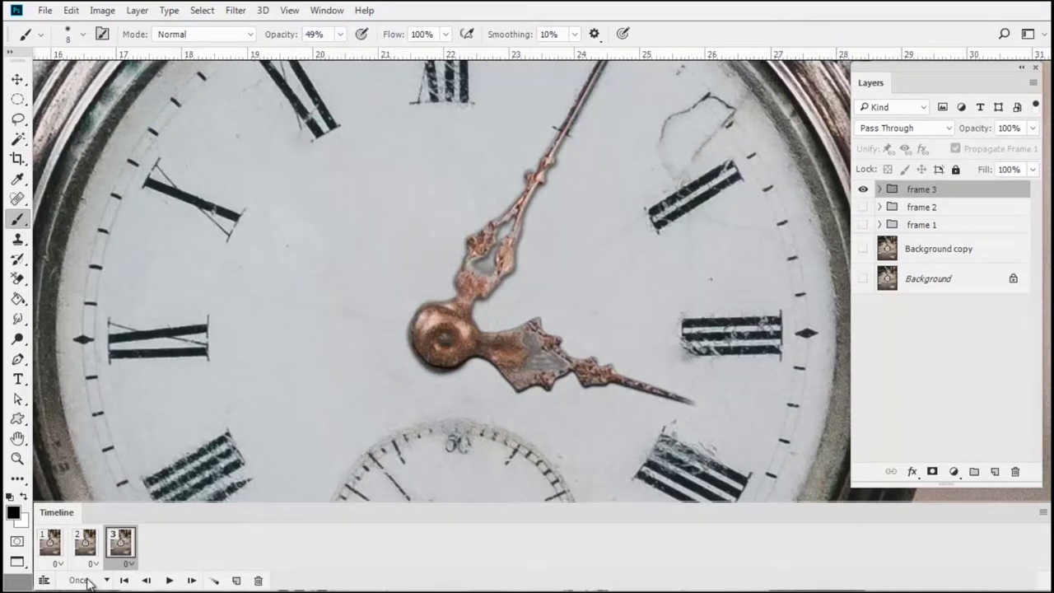
Set the Timeline looping option to Forever.
{"action": "left_click", "coordinate": [89, 581]}
{"action": "left_click", "coordinate": [99, 521]}
{"action": "left_click", "coordinate": [83, 581]}
{"action": "left_click", "coordinate": [93, 540]}
Give frames 3, 2 and 1 each a 1-second delay.
{"action": "left_click", "coordinate": [129, 564]}
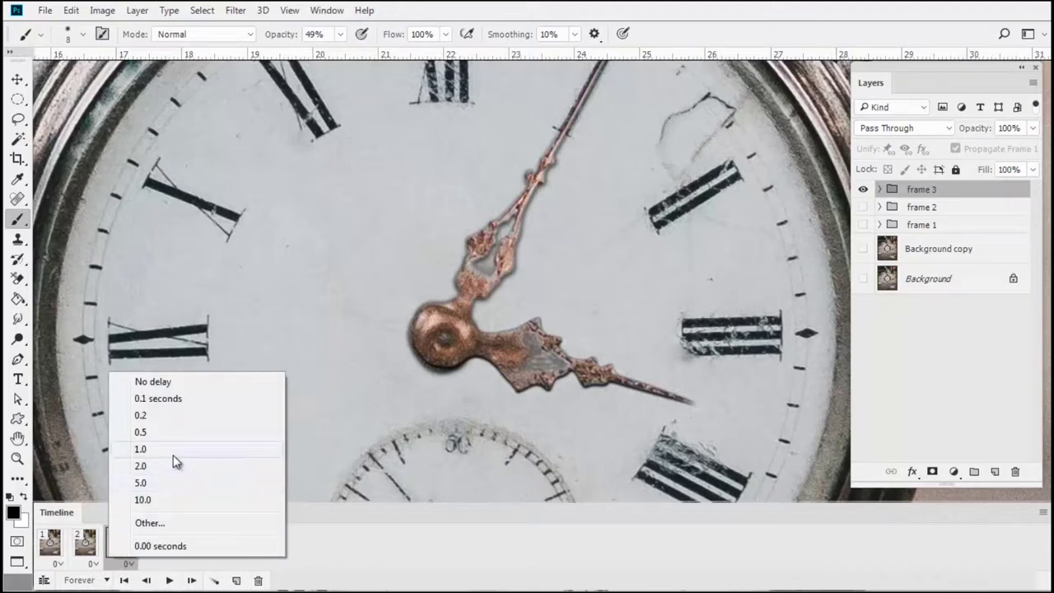
{"action": "left_click", "coordinate": [173, 449]}
{"action": "left_click", "coordinate": [87, 565]}
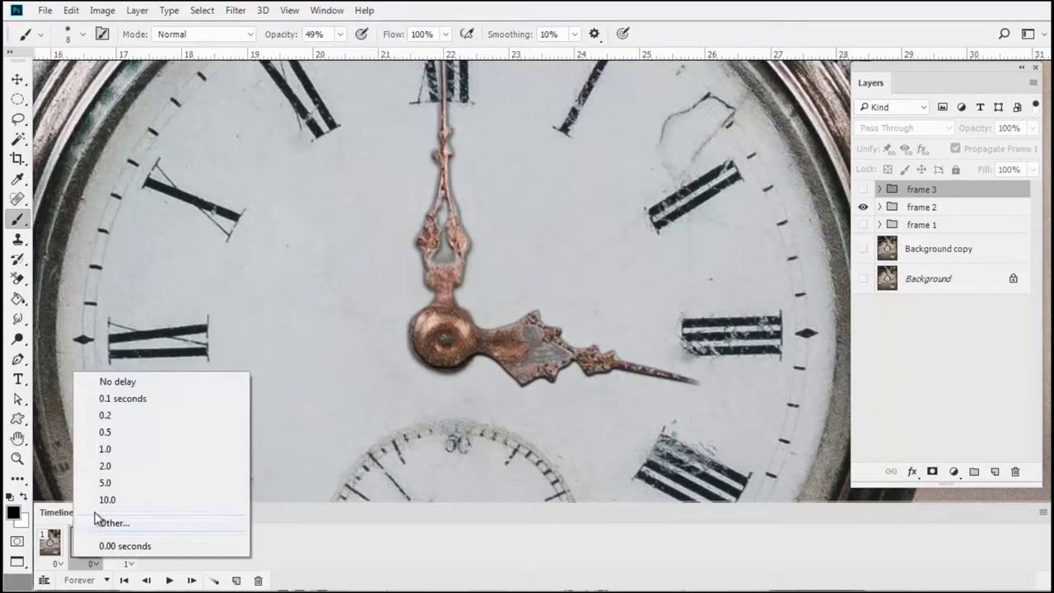
{"action": "left_click", "coordinate": [109, 461]}
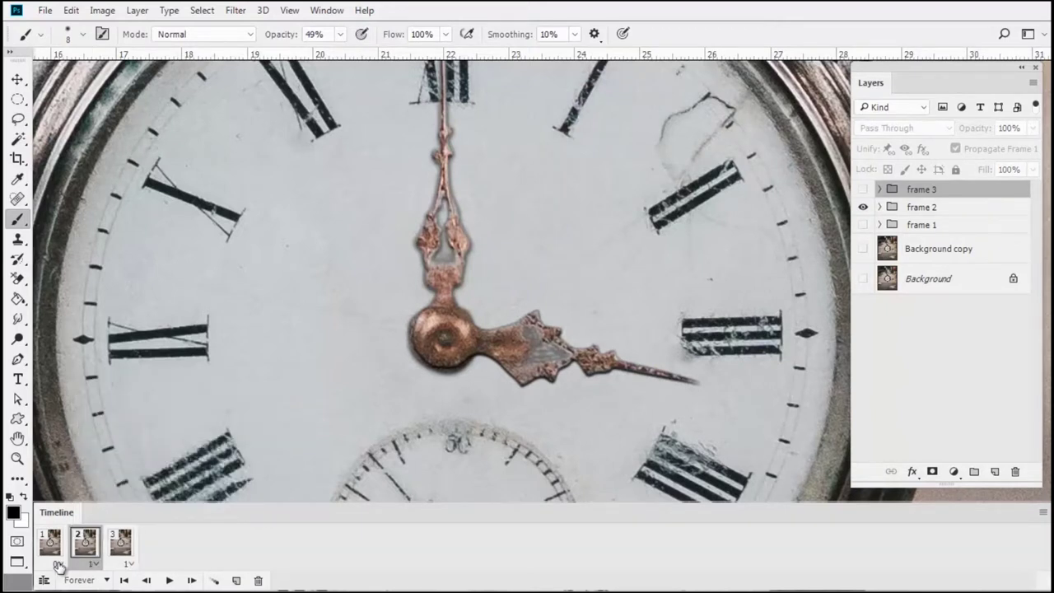
{"action": "left_click", "coordinate": [58, 564]}
{"action": "left_click", "coordinate": [91, 458]}
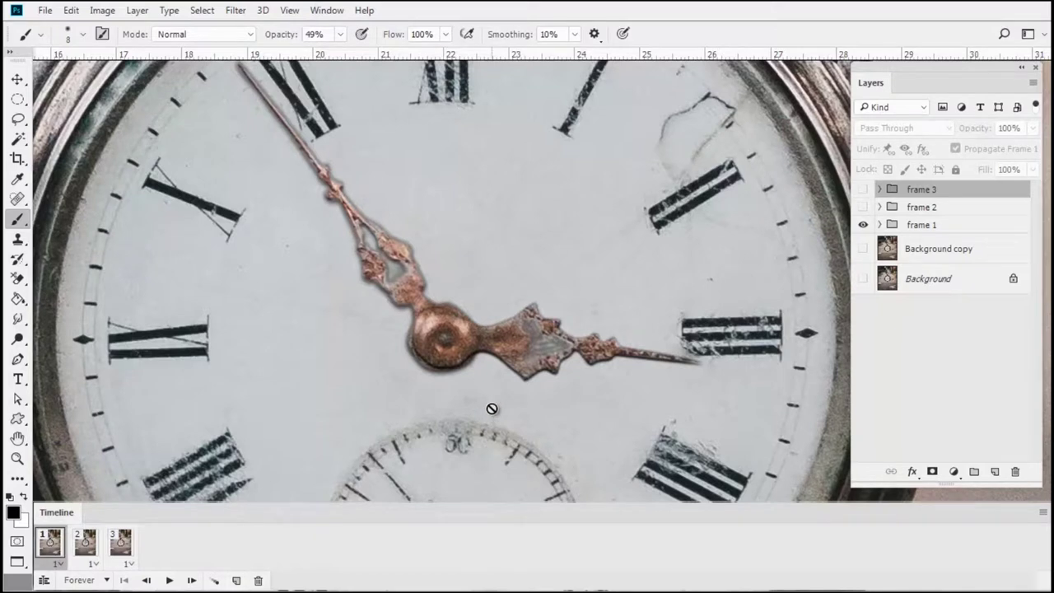
Fit the whole pocket-watch photo in view and play the three-frame animation.
{"action": "key", "text": "ctrl+minus"}
{"action": "key", "text": "ctrl+minus"}
{"action": "key", "text": "ctrl+minus"}
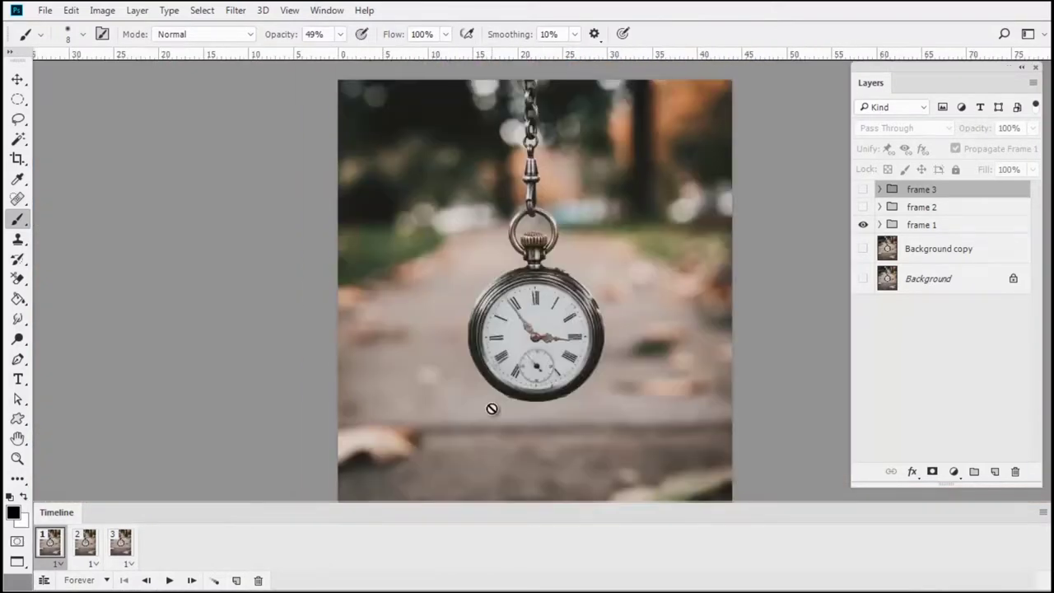
{"action": "left_click", "coordinate": [169, 581]}
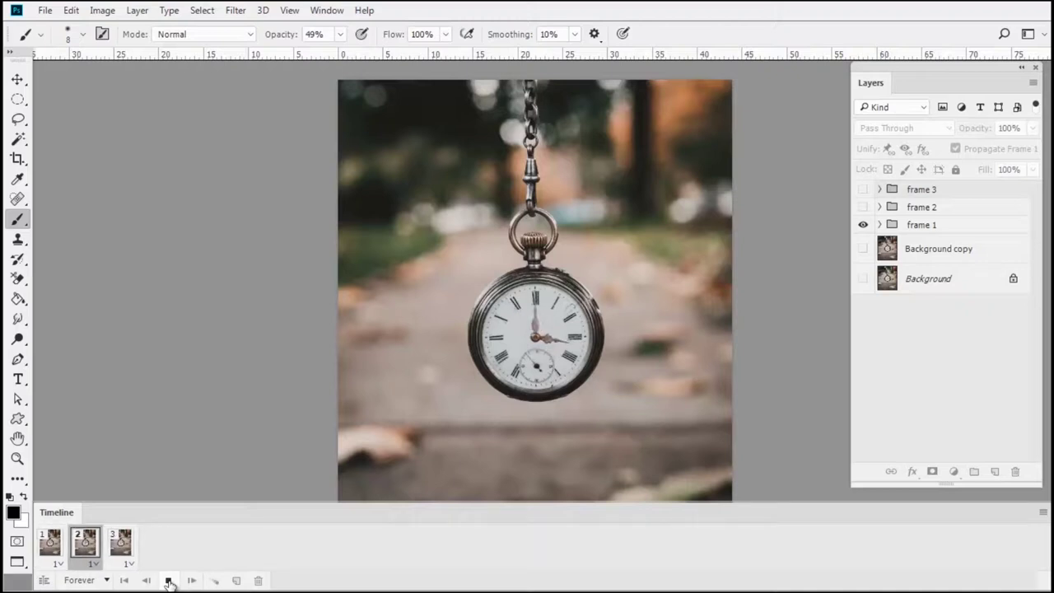
Save the animation to the Desktop as the Photoshop PSD file 'clock'.
{"action": "left_click", "coordinate": [46, 13]}
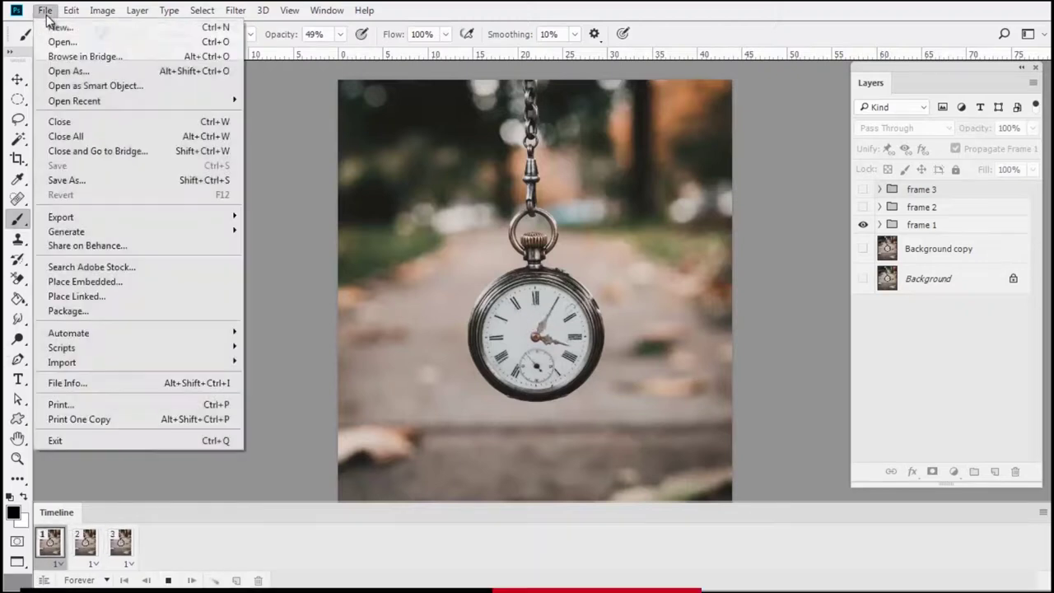
{"action": "left_click", "coordinate": [60, 180]}
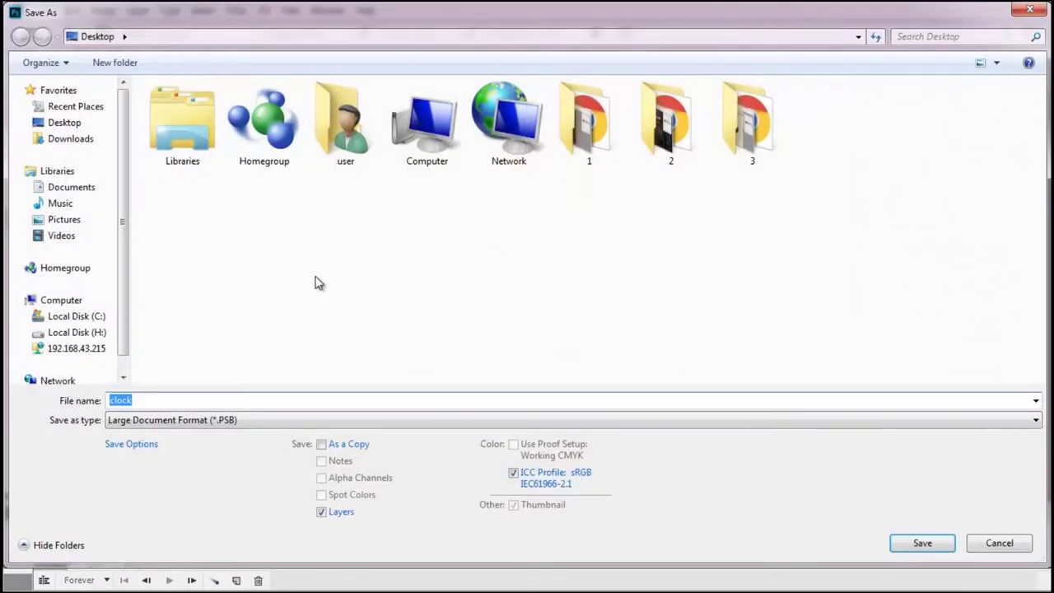
{"action": "left_click", "coordinate": [196, 421]}
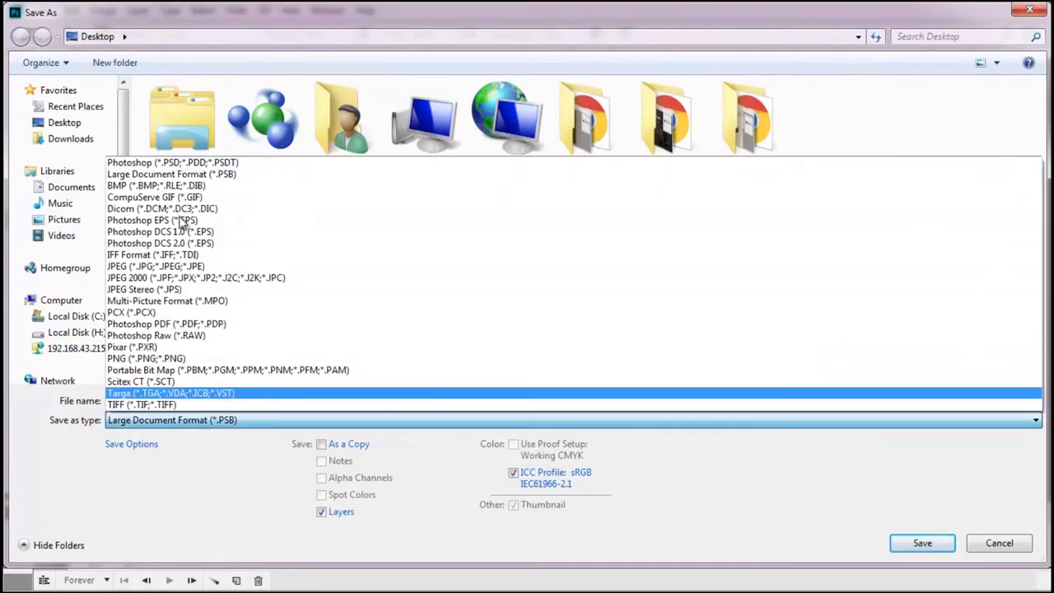
{"action": "left_click", "coordinate": [218, 164]}
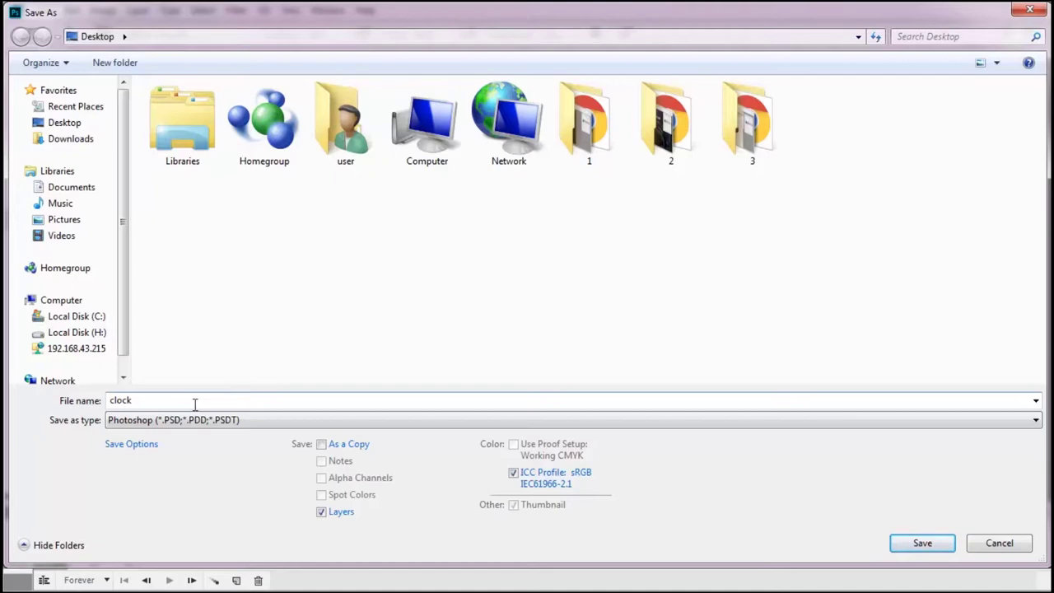
{"action": "left_click", "coordinate": [939, 546]}
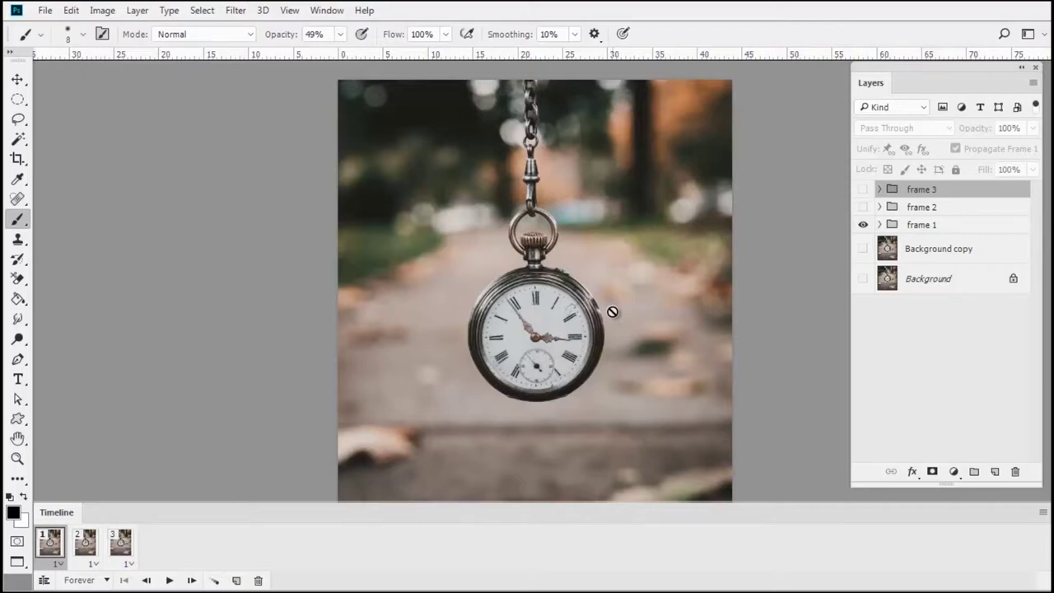
Save a copy of 'clock' to the Desktop as Large Document Format (.PSB).
{"action": "left_click", "coordinate": [46, 10]}
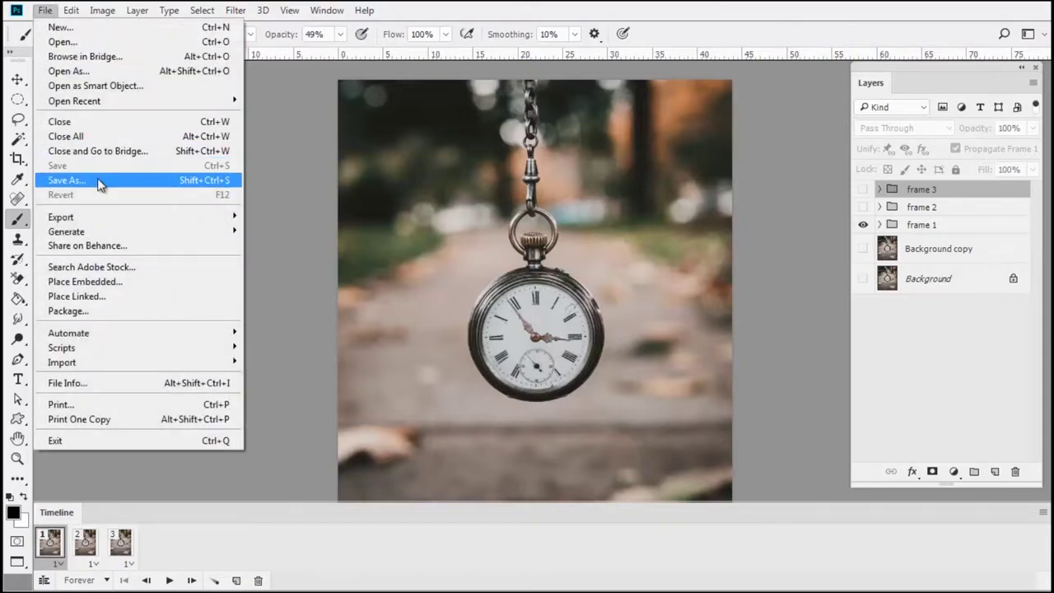
{"action": "left_click", "coordinate": [78, 172]}
{"action": "left_click", "coordinate": [219, 419]}
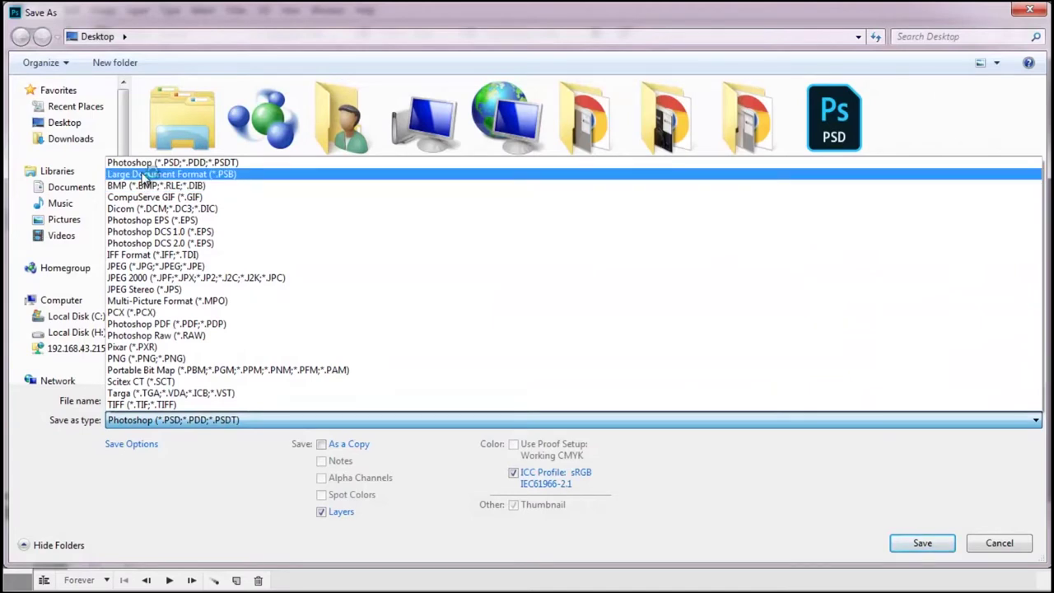
{"action": "left_click", "coordinate": [144, 176]}
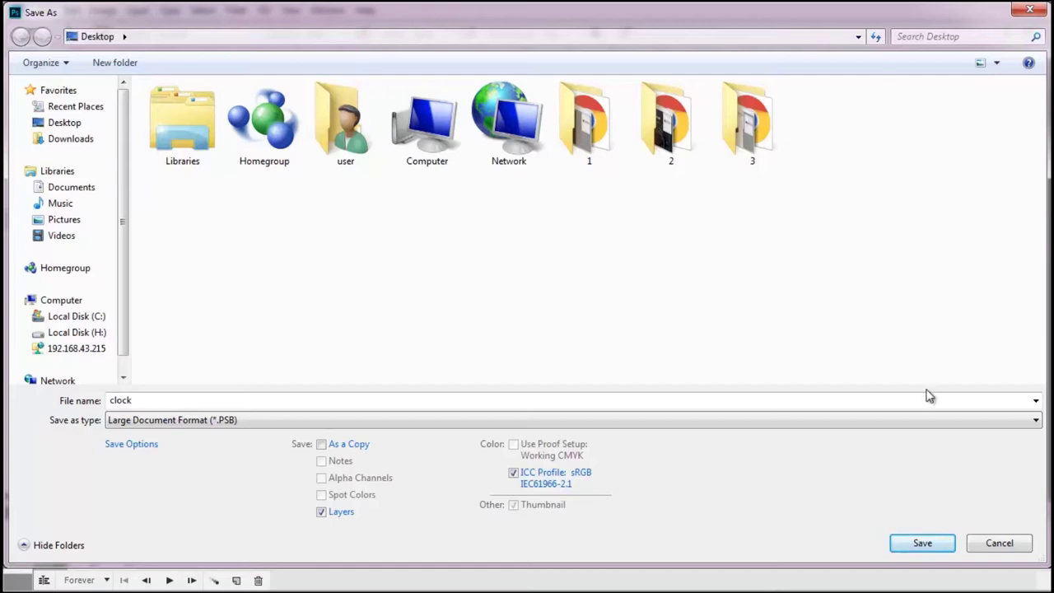
{"action": "left_click", "coordinate": [928, 552]}
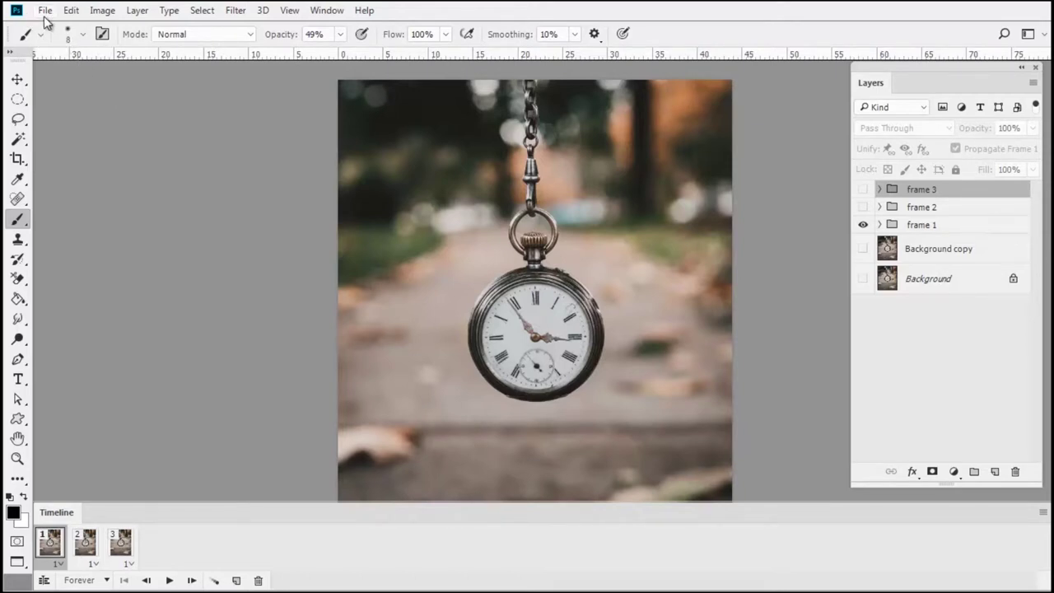
Save a TIFF copy of 'clock' to the Desktop with default TIFF options.
{"action": "left_click", "coordinate": [45, 11]}
{"action": "left_click", "coordinate": [86, 182]}
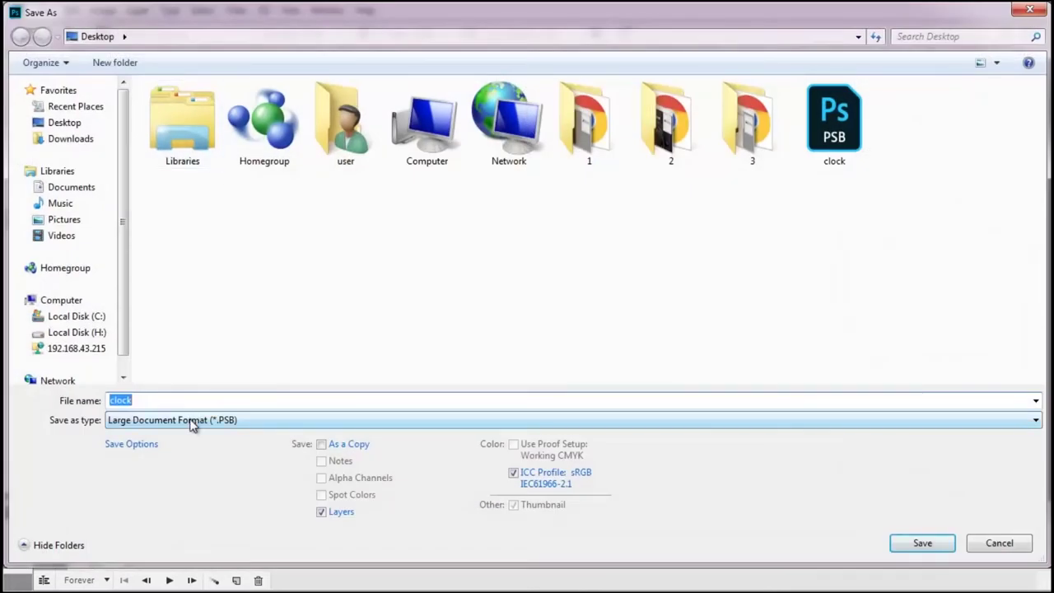
{"action": "left_click", "coordinate": [191, 422]}
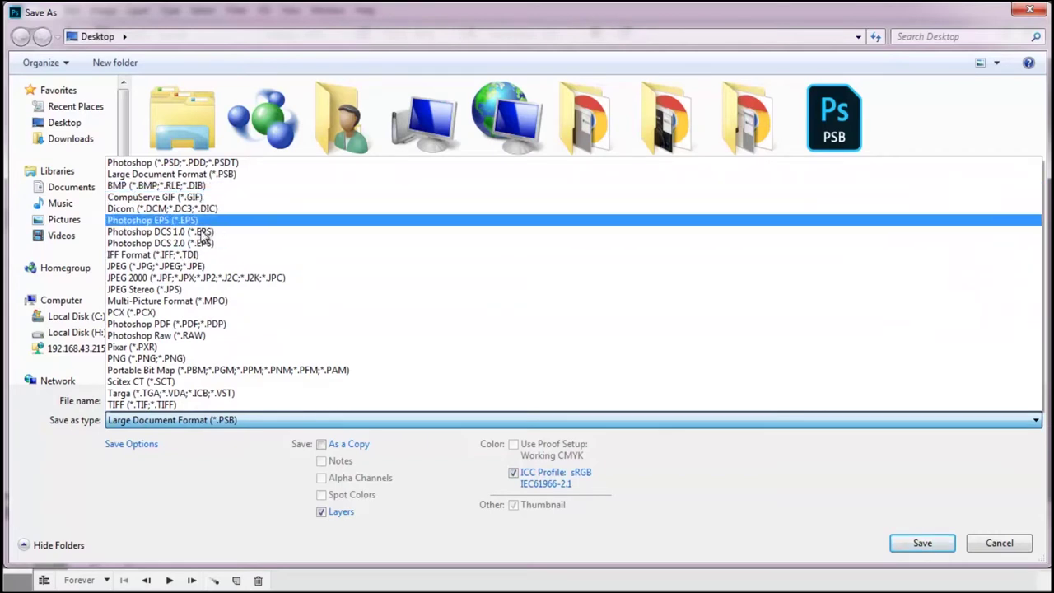
{"action": "left_click", "coordinate": [202, 405]}
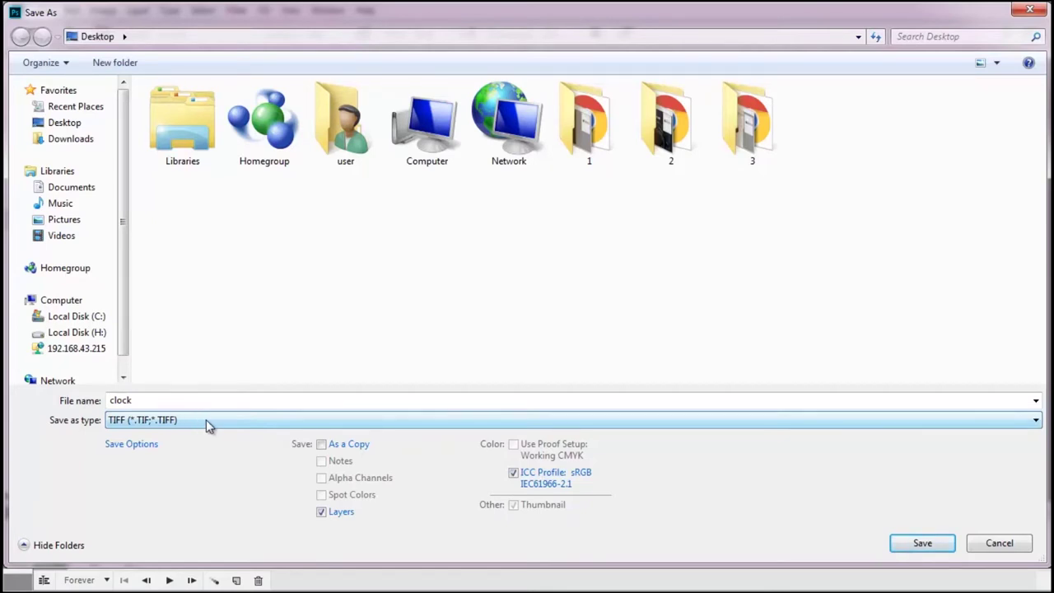
{"action": "left_click", "coordinate": [910, 545]}
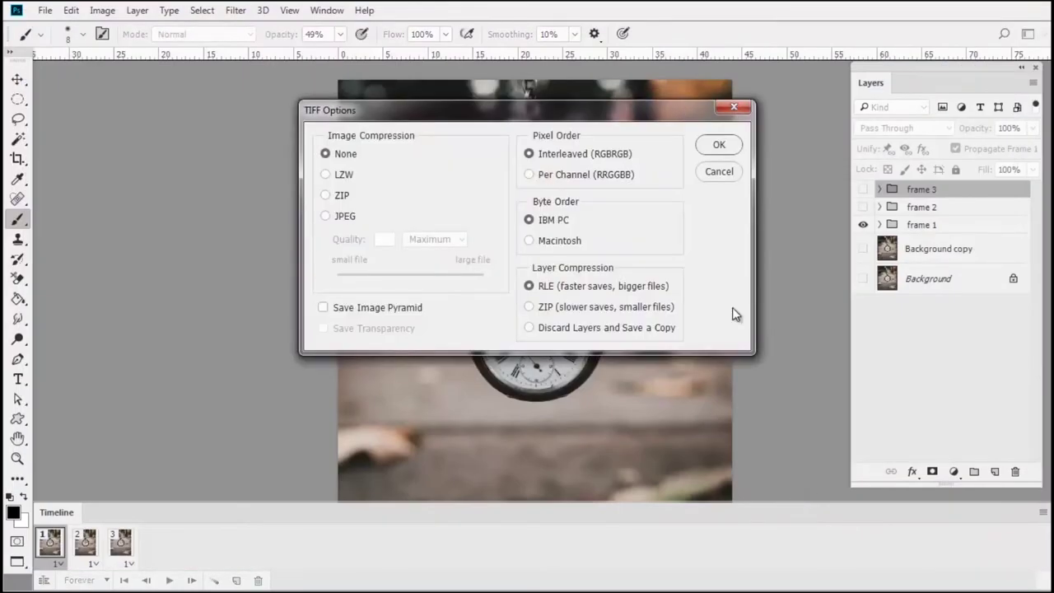
{"action": "left_click", "coordinate": [707, 145]}
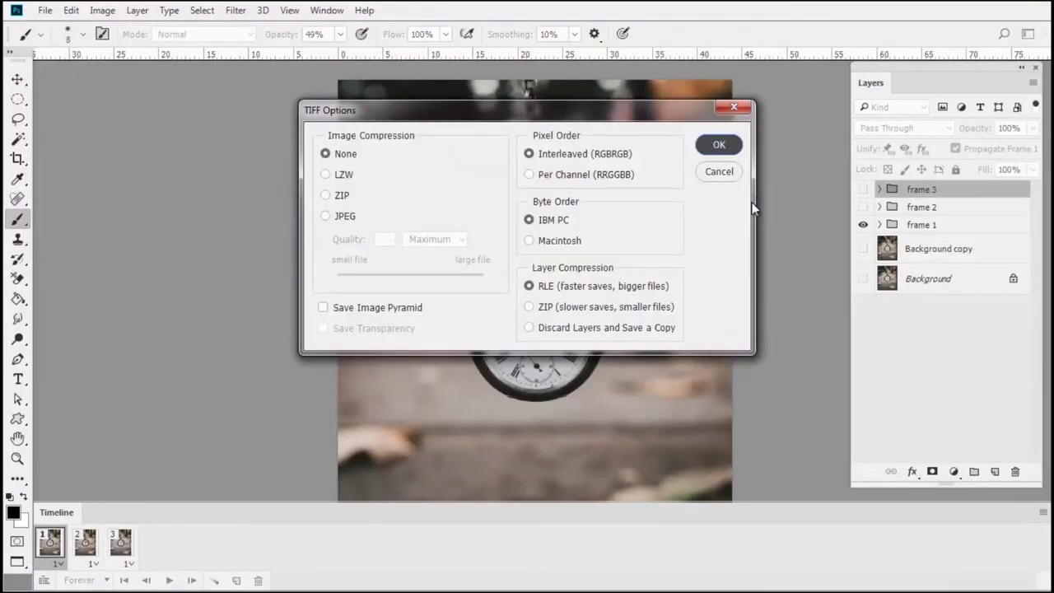
{"action": "left_click", "coordinate": [533, 241]}
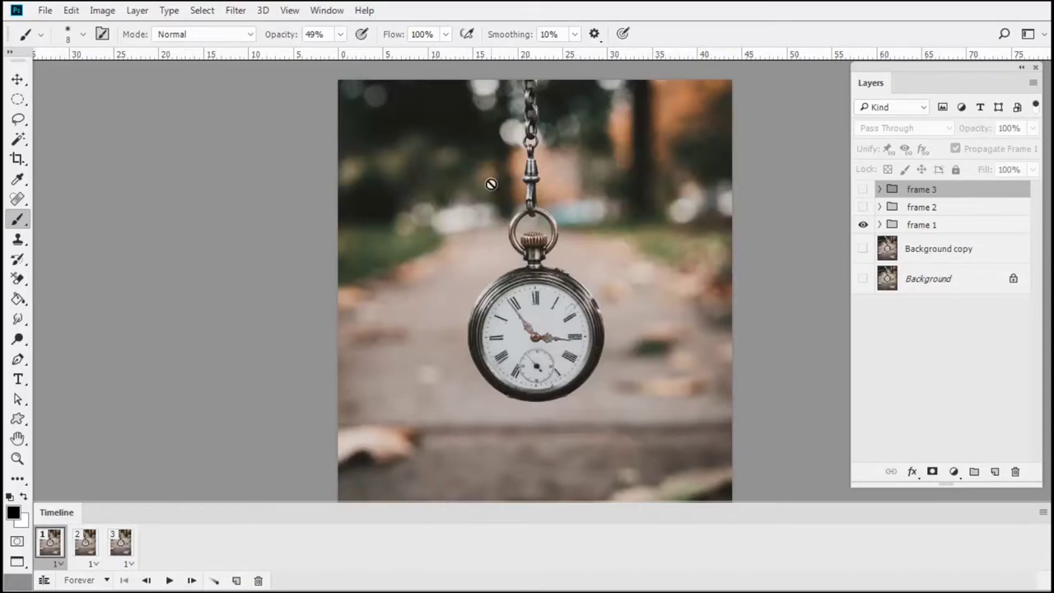
Switch to the Move tool and dismiss the File menu.
{"action": "left_click", "coordinate": [15, 82]}
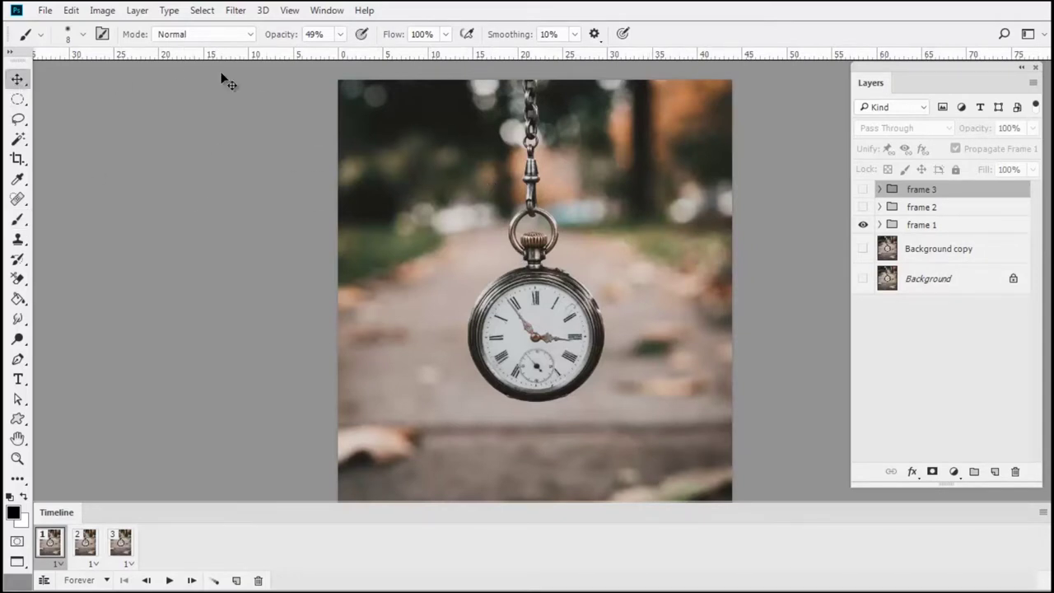
{"action": "left_click", "coordinate": [43, 11]}
{"action": "key", "text": "Escape"}
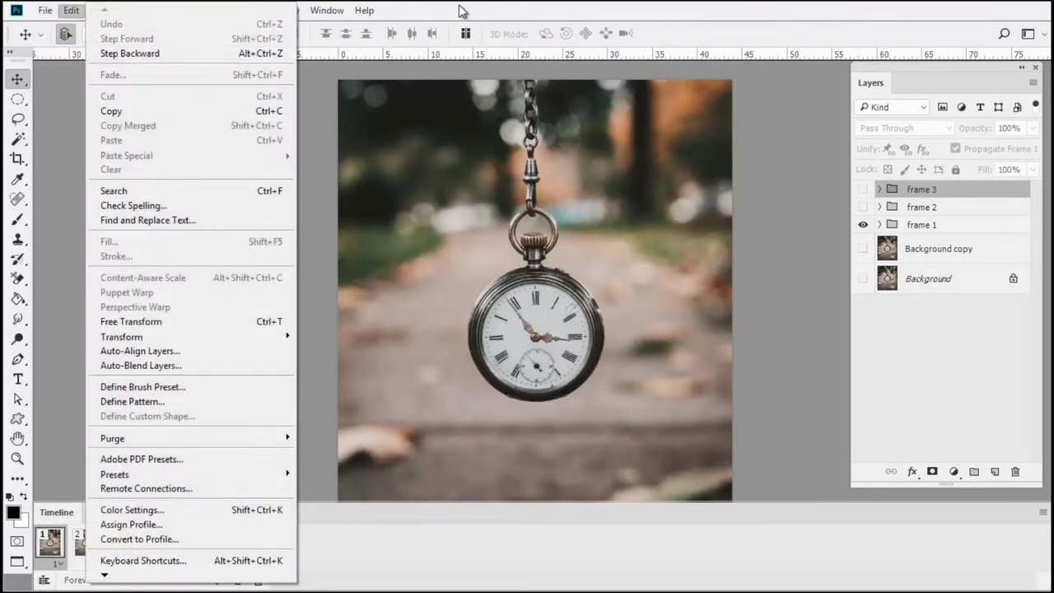
Start a JPEG Save As, cancel it, and reopen the File menu.
{"action": "left_click", "coordinate": [46, 11]}
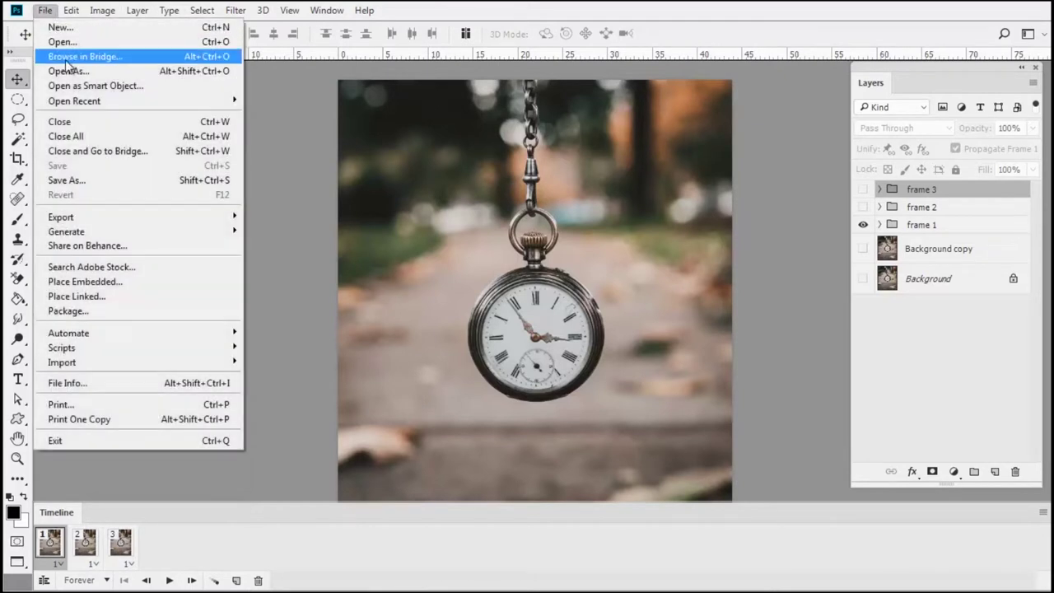
{"action": "left_click", "coordinate": [102, 177]}
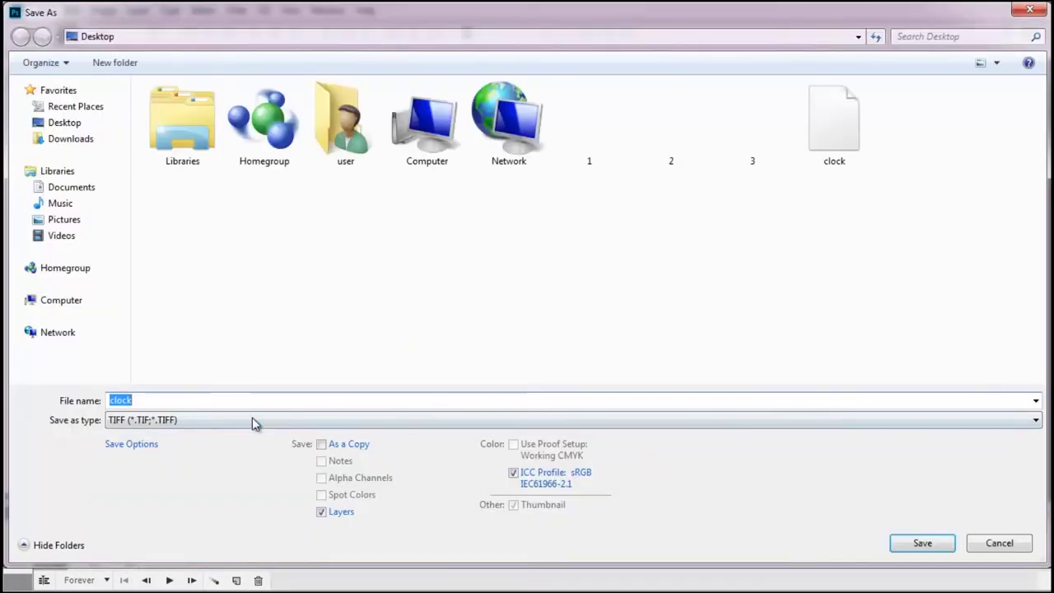
{"action": "left_click", "coordinate": [353, 421]}
{"action": "left_click", "coordinate": [219, 266]}
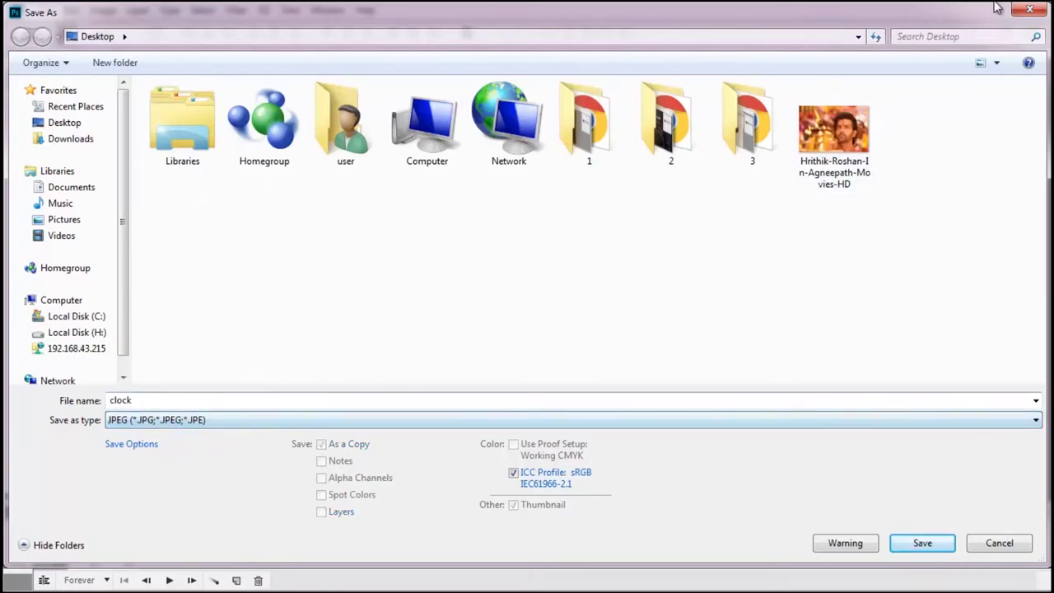
{"action": "key", "text": "Escape"}
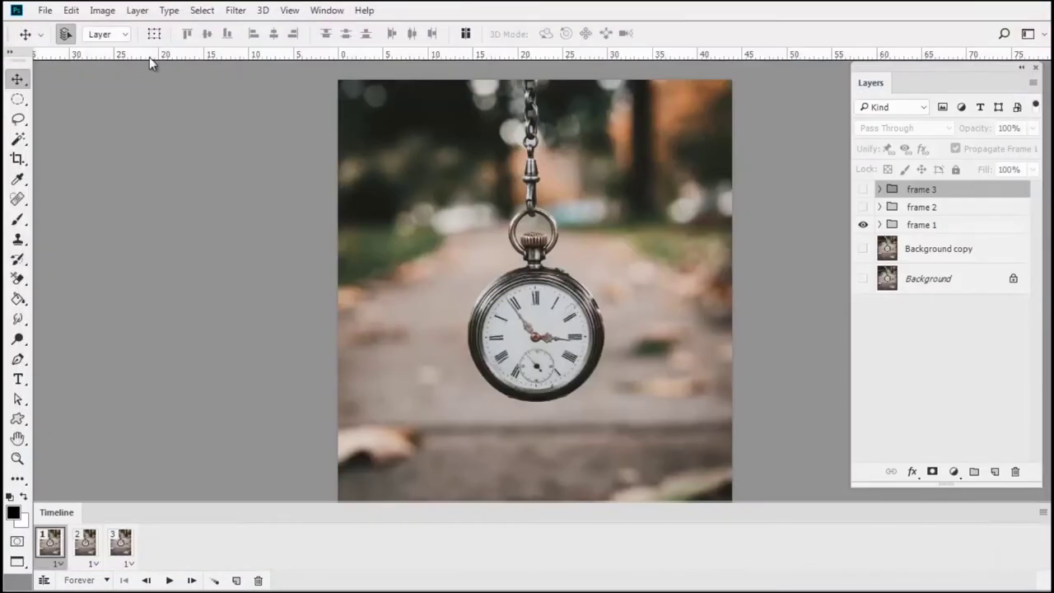
{"action": "left_click", "coordinate": [43, 9]}
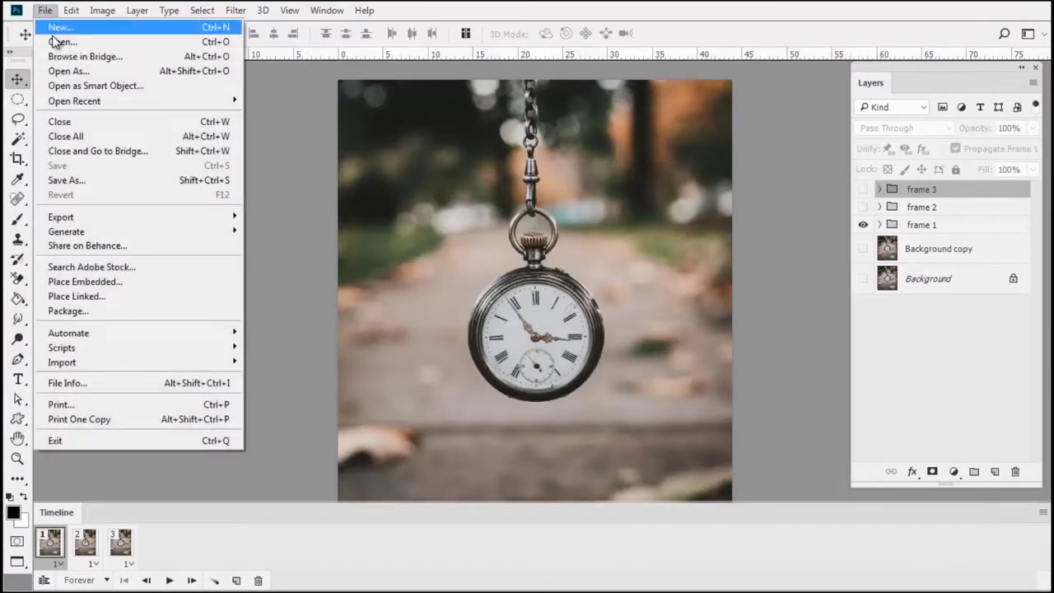
{"action": "mouse_move", "coordinate": [99, 216]}
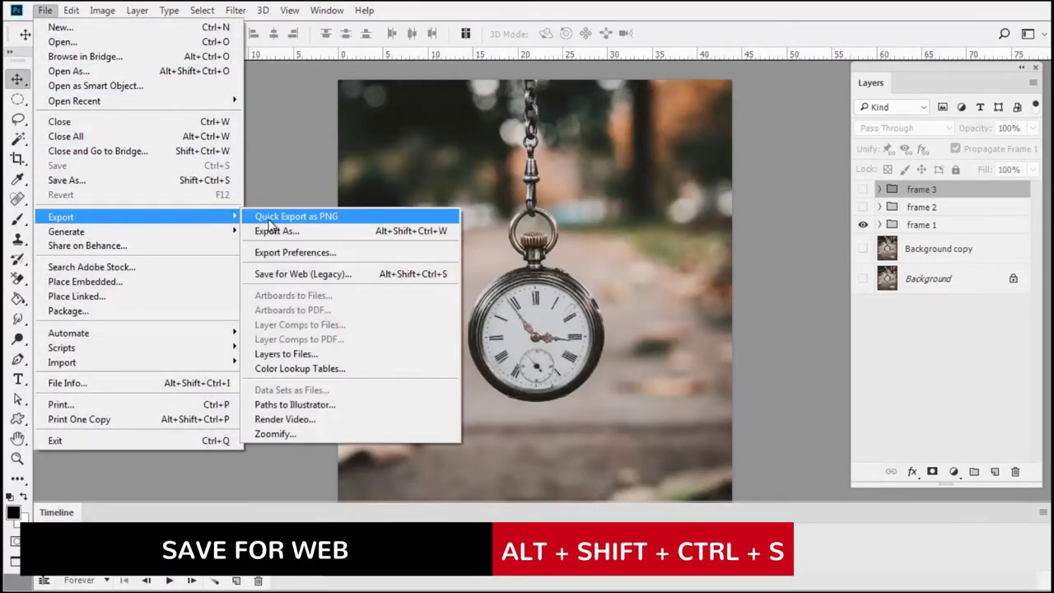
In Save for Web, zoom the preview out and set JPEG output at quality 0.
{"action": "left_click", "coordinate": [280, 277]}
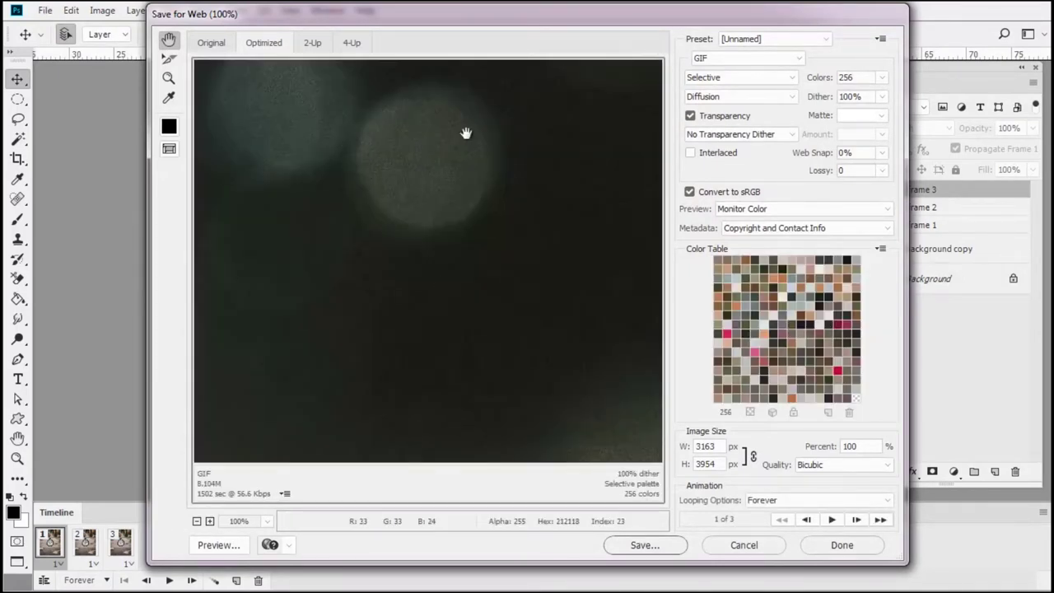
{"action": "left_click", "coordinate": [196, 522]}
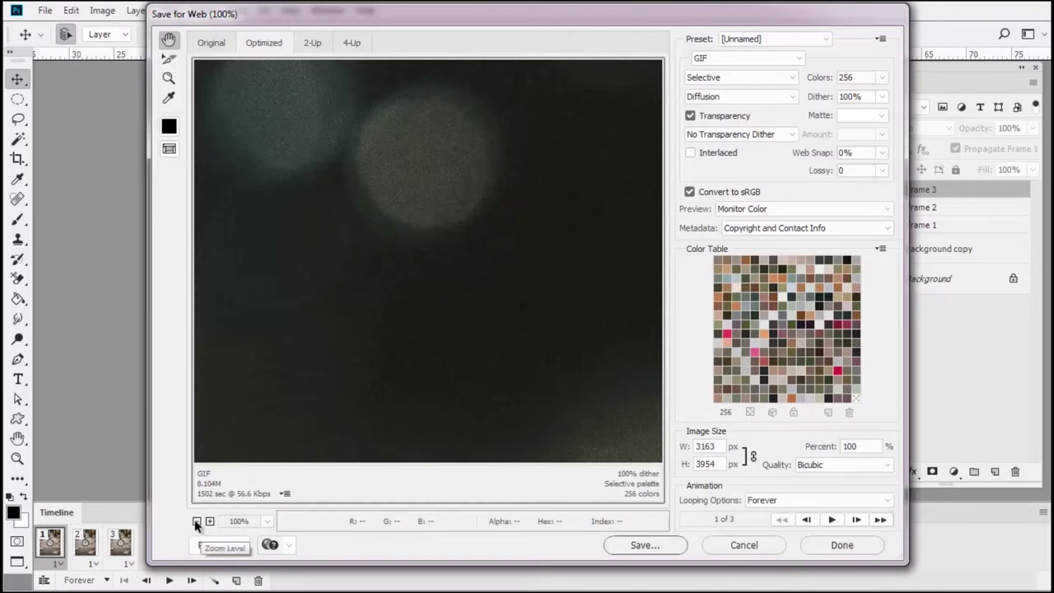
{"action": "left_click", "coordinate": [197, 522]}
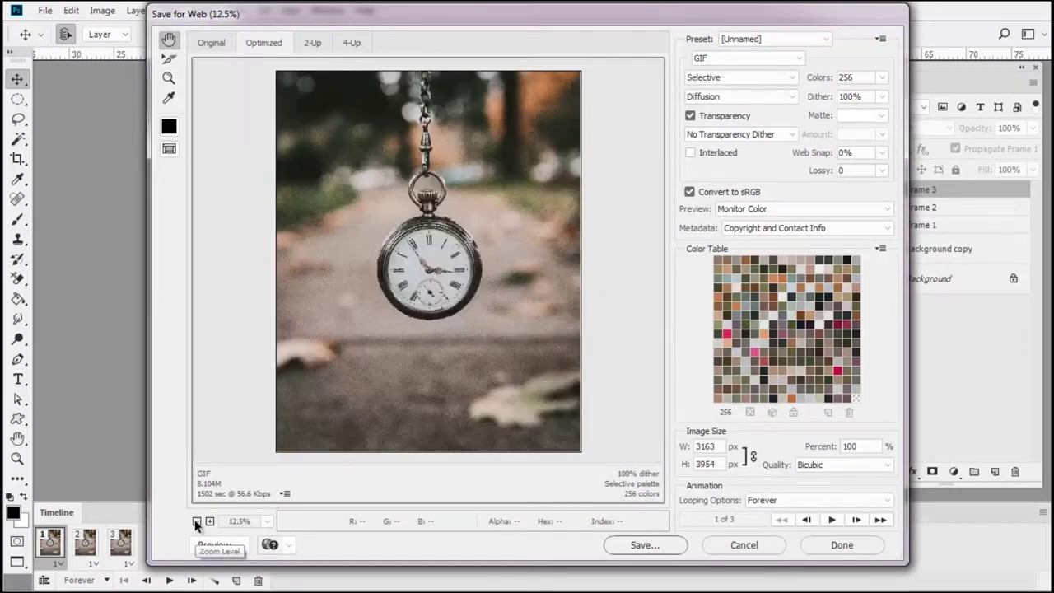
{"action": "left_click", "coordinate": [774, 53]}
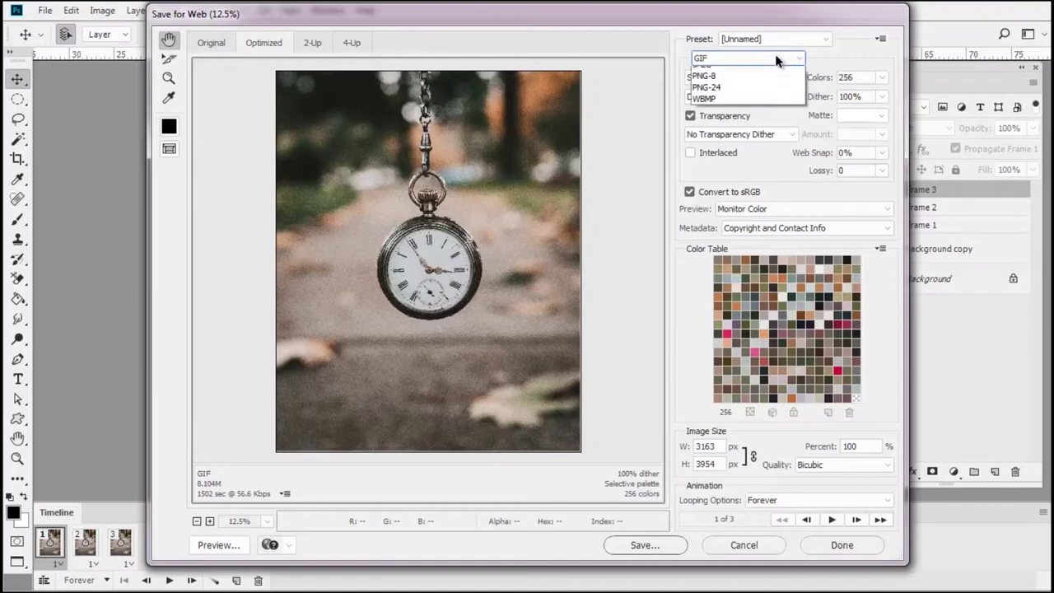
{"action": "left_click", "coordinate": [741, 78]}
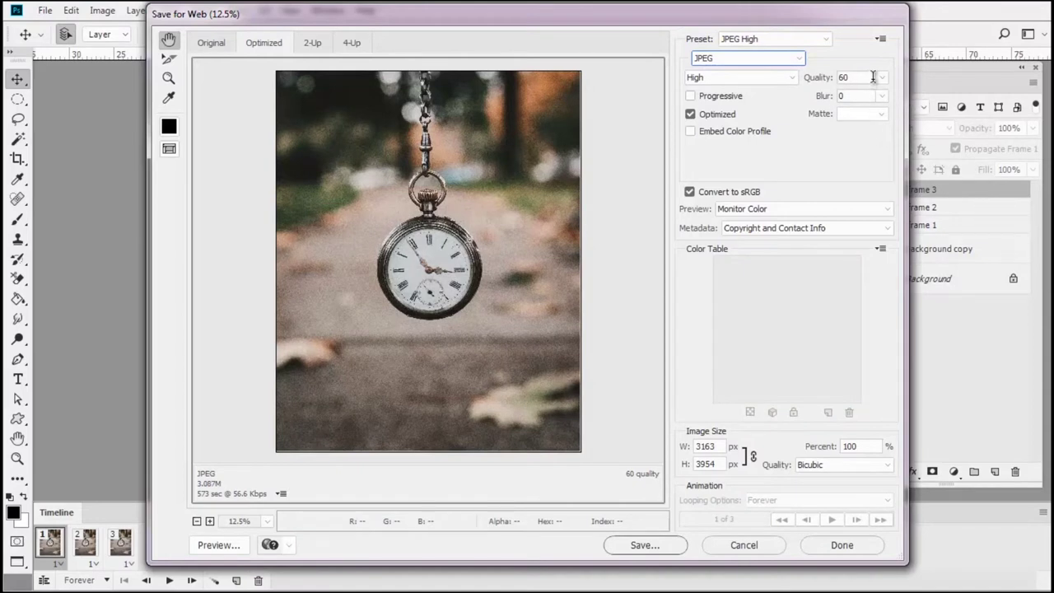
{"action": "left_click", "coordinate": [882, 78]}
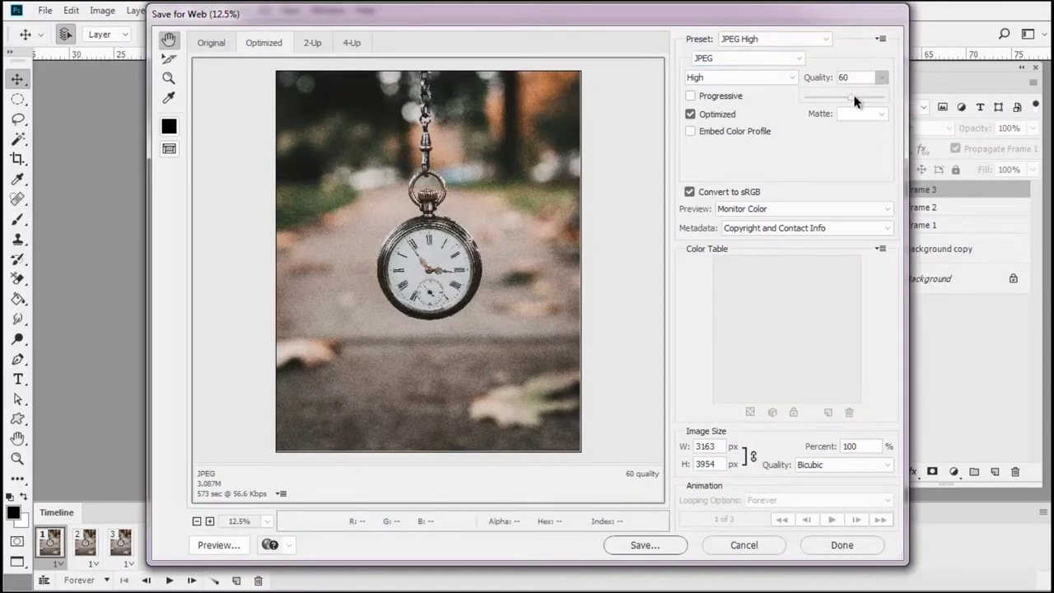
{"action": "left_click_drag", "start_coordinate": [788, 107], "coordinate": [766, 107]}
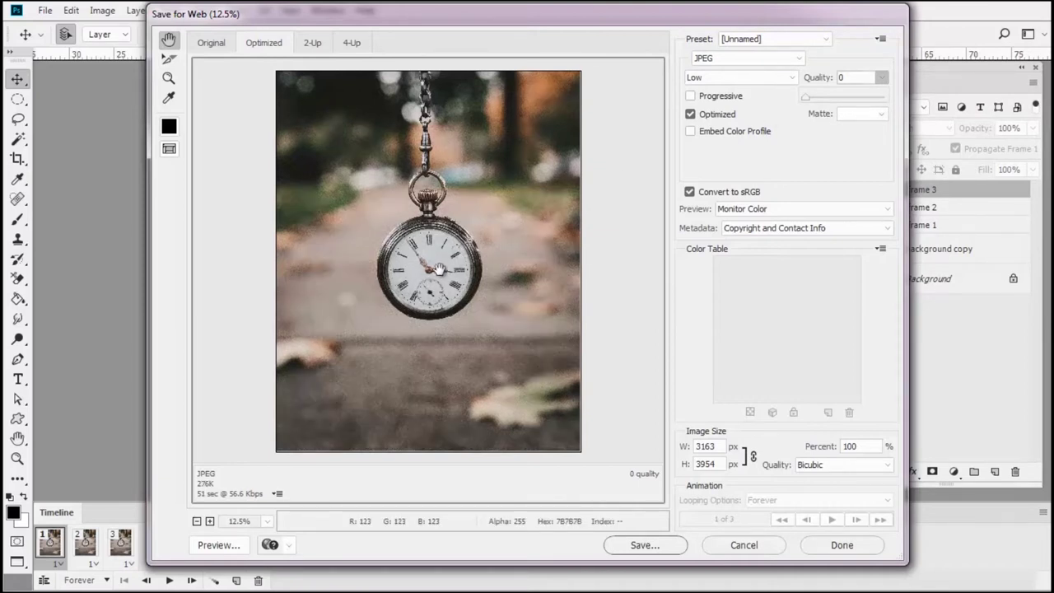
Zoom the preview to 50% and raise the JPEG quality to 100.
{"action": "left_click", "coordinate": [210, 521]}
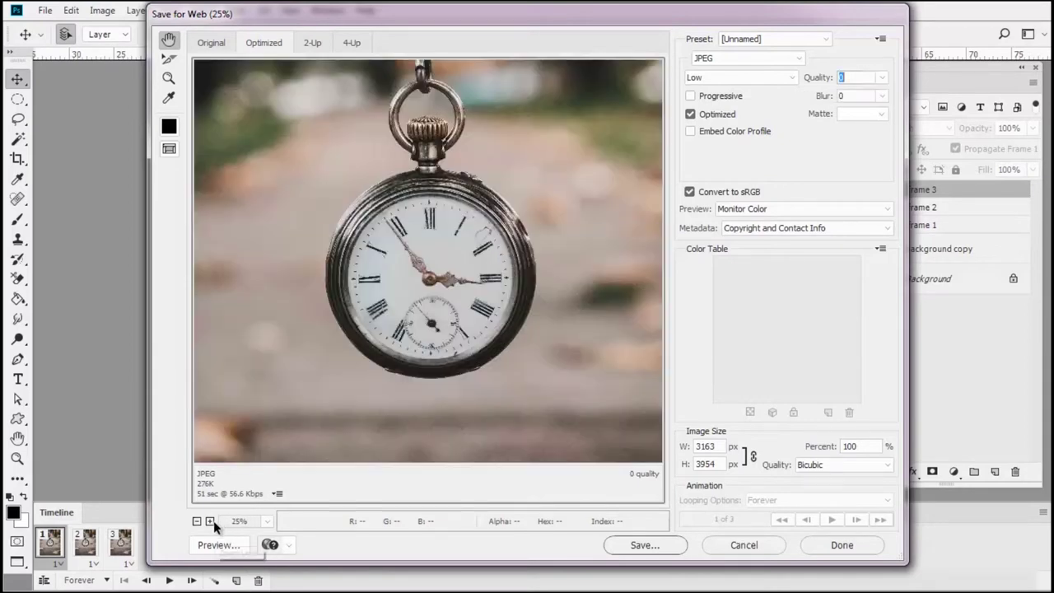
{"action": "left_click", "coordinate": [210, 521]}
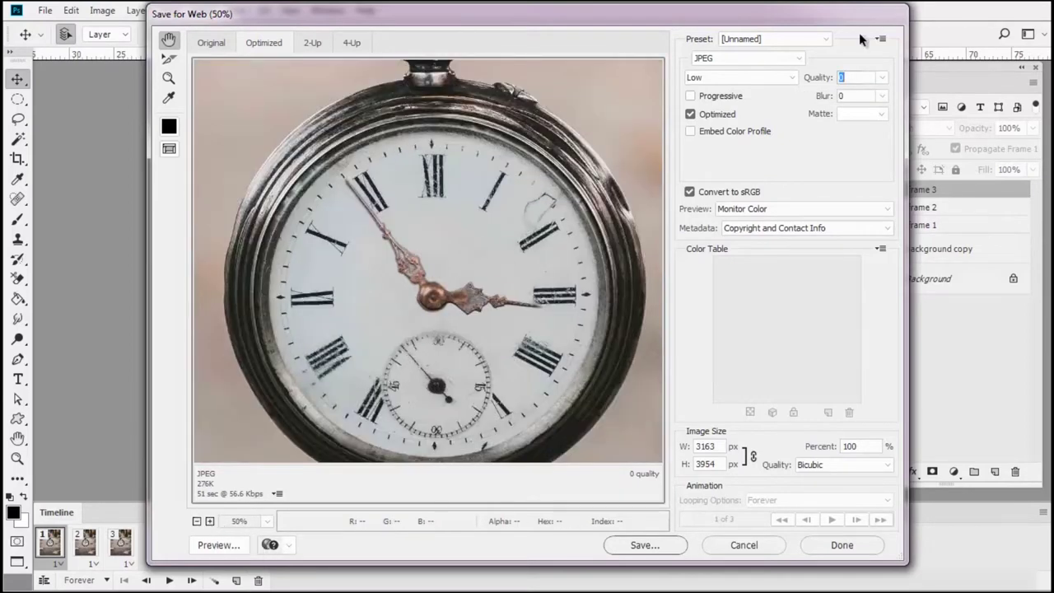
{"action": "left_click", "coordinate": [882, 77]}
{"action": "left_click_drag", "start_coordinate": [873, 95], "coordinate": [888, 96]}
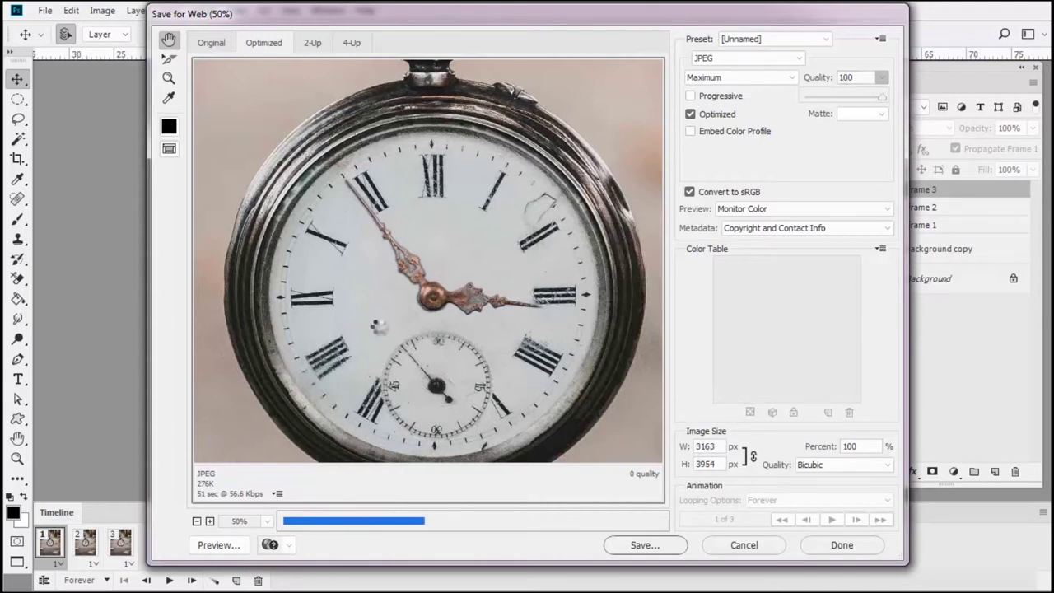
Save the optimized JPEG as 'clock' on the Desktop.
{"action": "left_click", "coordinate": [660, 544]}
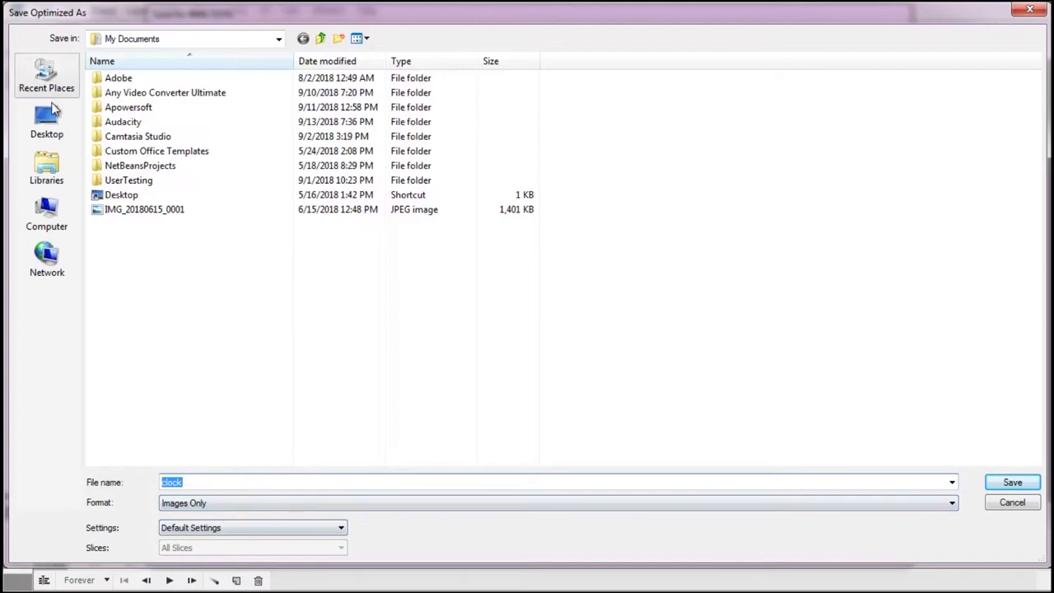
{"action": "left_click", "coordinate": [49, 115]}
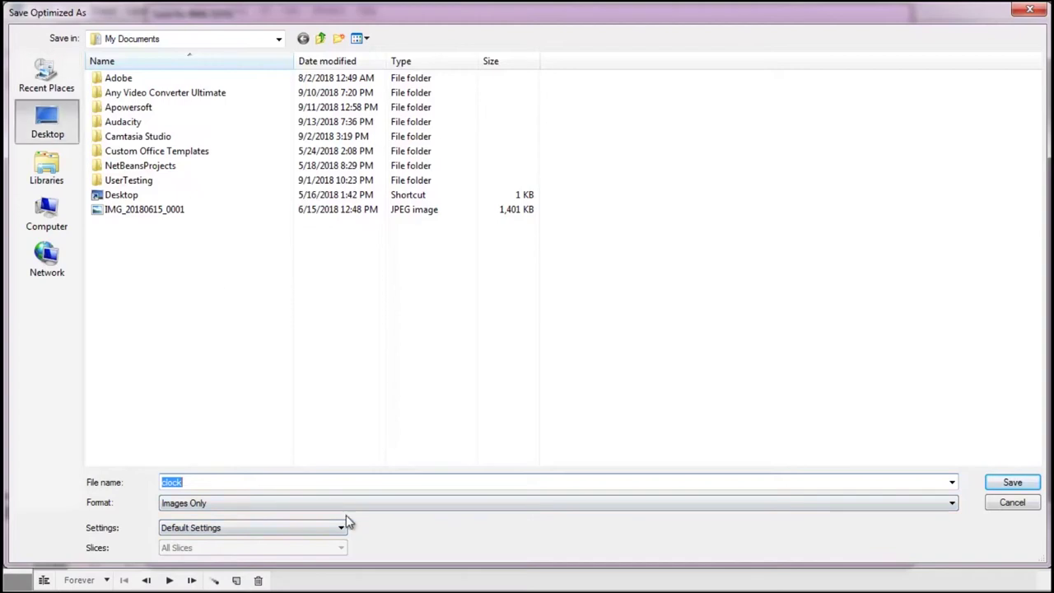
{"action": "left_click", "coordinate": [1001, 486]}
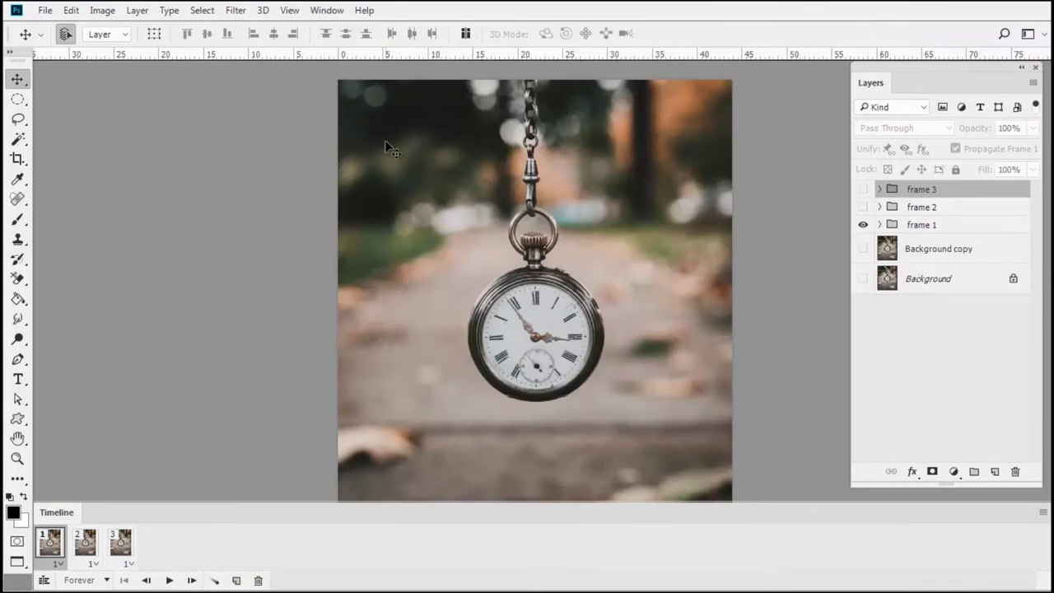
Export the animation via Save for Web as PNG-8, Bicubic quality, named clock on the Desktop.
{"action": "left_click", "coordinate": [45, 10]}
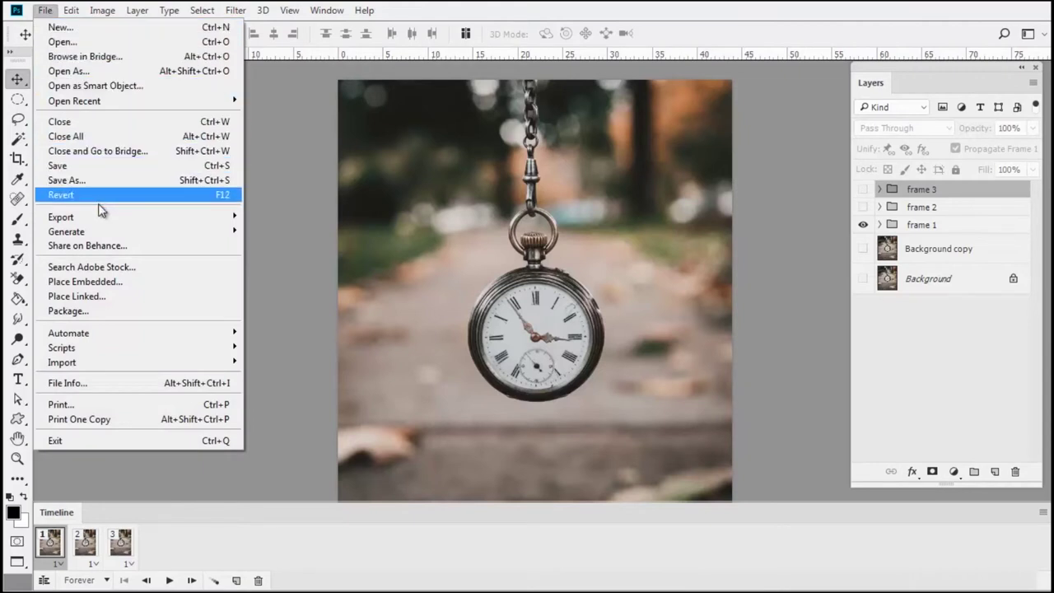
{"action": "mouse_move", "coordinate": [61, 217]}
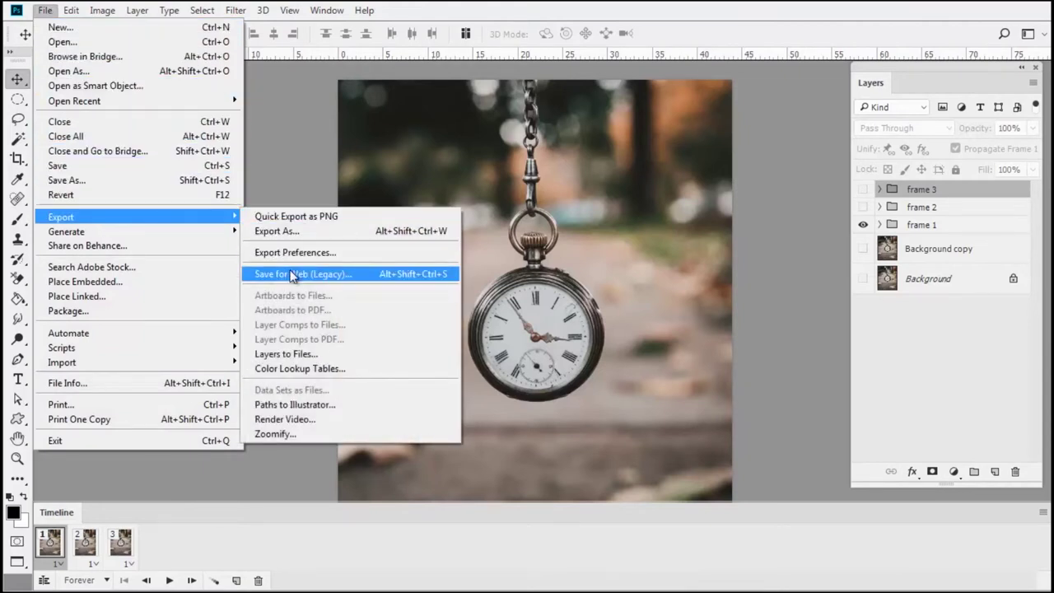
{"action": "left_click", "coordinate": [290, 276]}
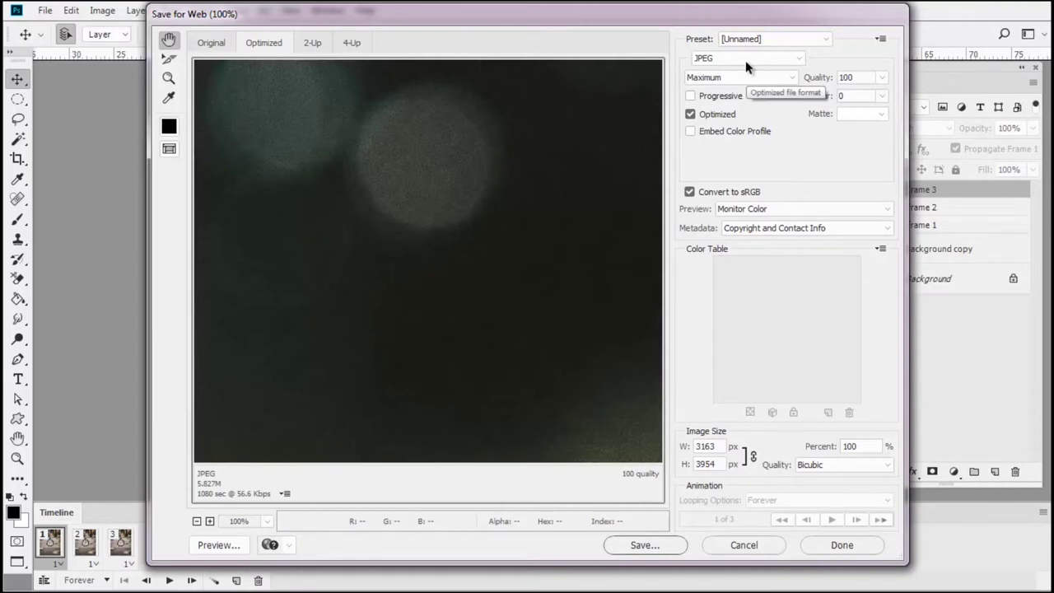
{"action": "left_click", "coordinate": [746, 63]}
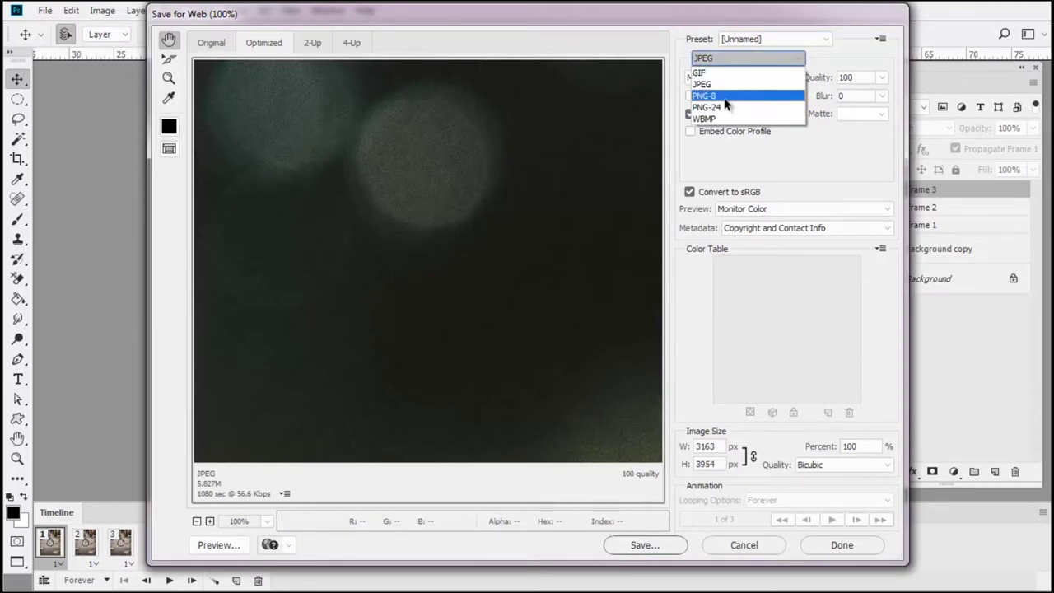
{"action": "left_click", "coordinate": [724, 98]}
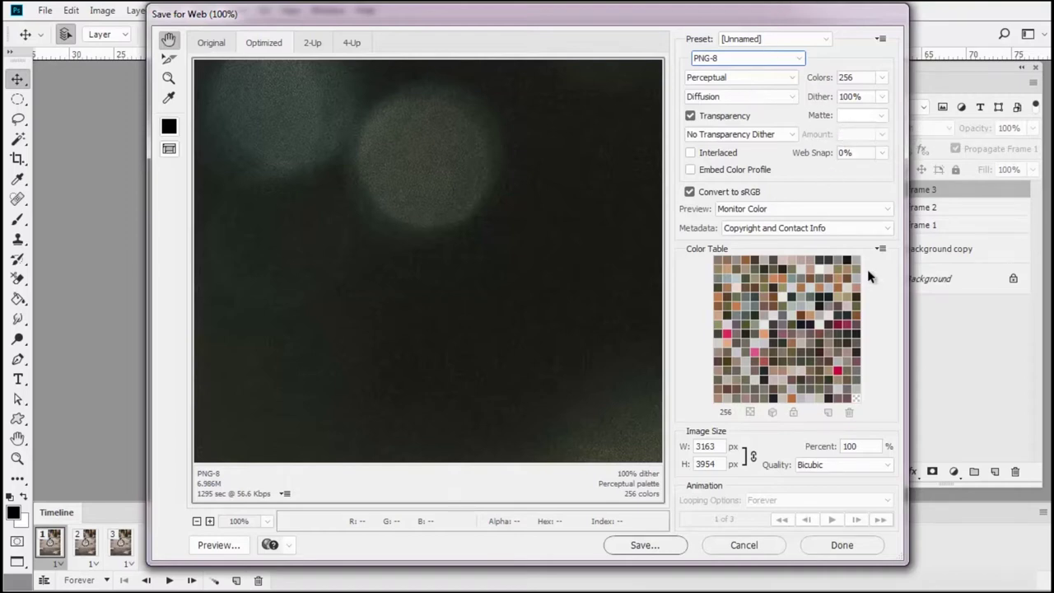
{"action": "left_click", "coordinate": [844, 466]}
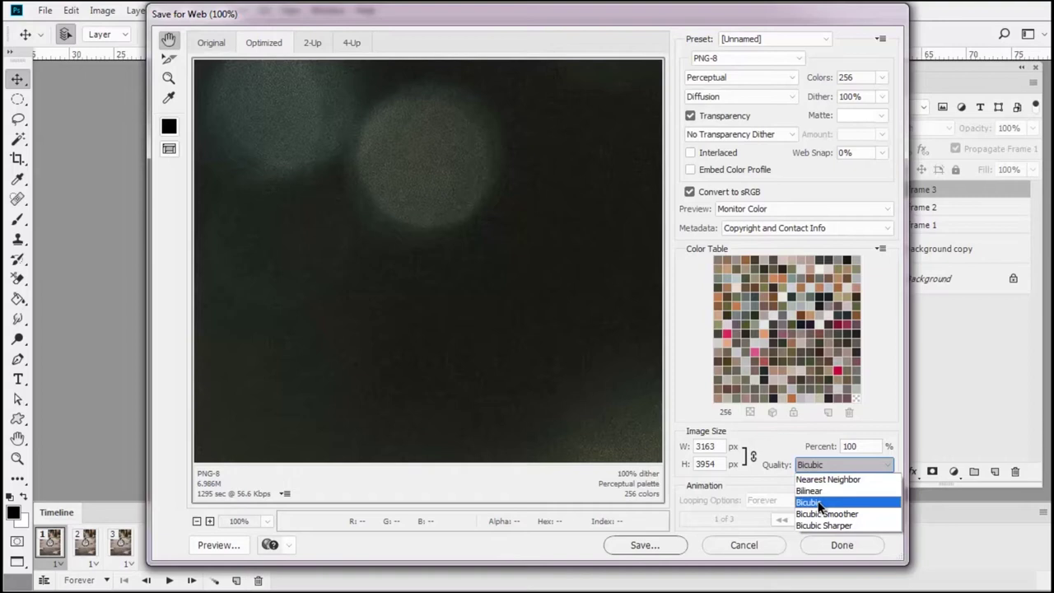
{"action": "left_click", "coordinate": [818, 502]}
{"action": "left_click", "coordinate": [647, 549]}
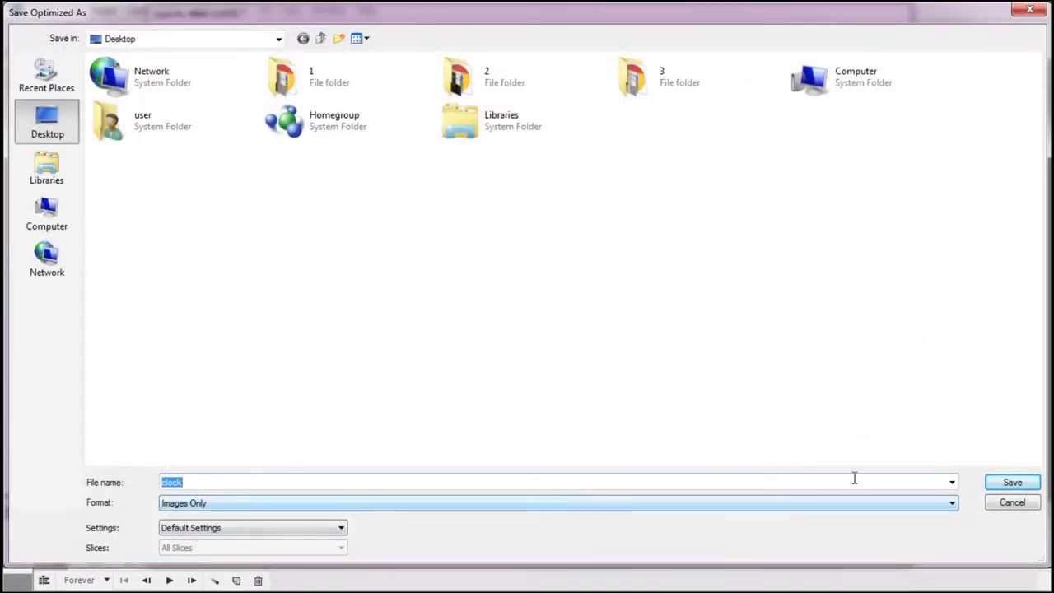
{"action": "left_click", "coordinate": [1012, 484]}
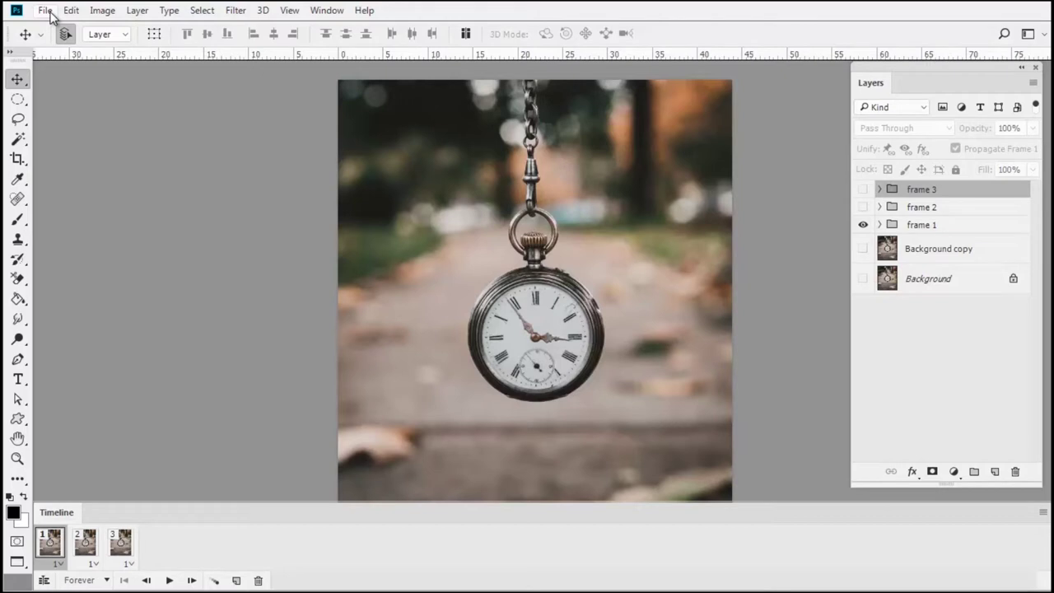
Export the animation via Save for Web as a forever-looping GIF named clock on the Desktop.
{"action": "left_click", "coordinate": [45, 11]}
{"action": "mouse_move", "coordinate": [83, 216]}
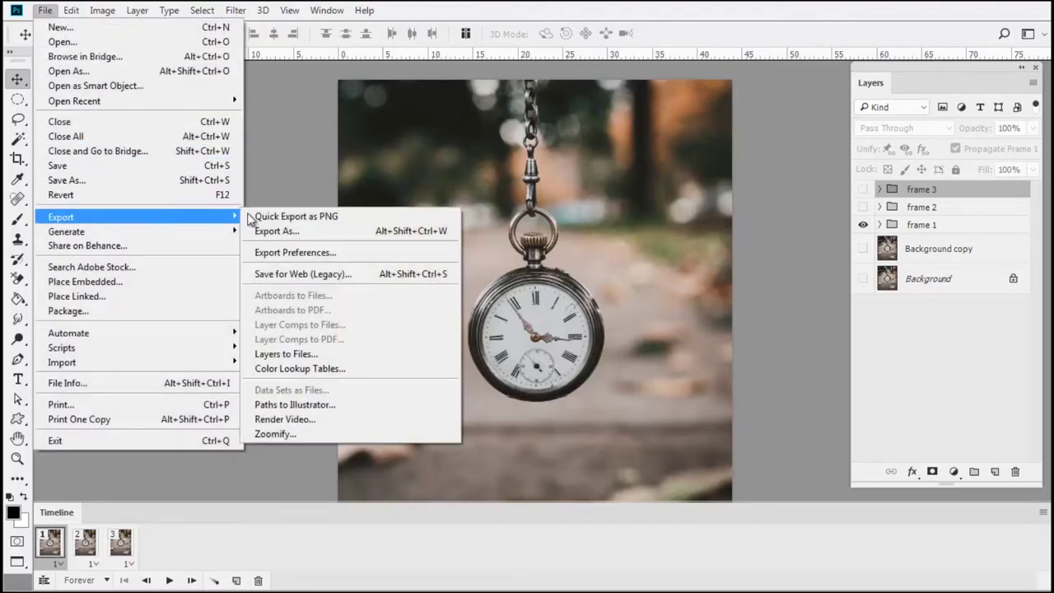
{"action": "left_click", "coordinate": [280, 274]}
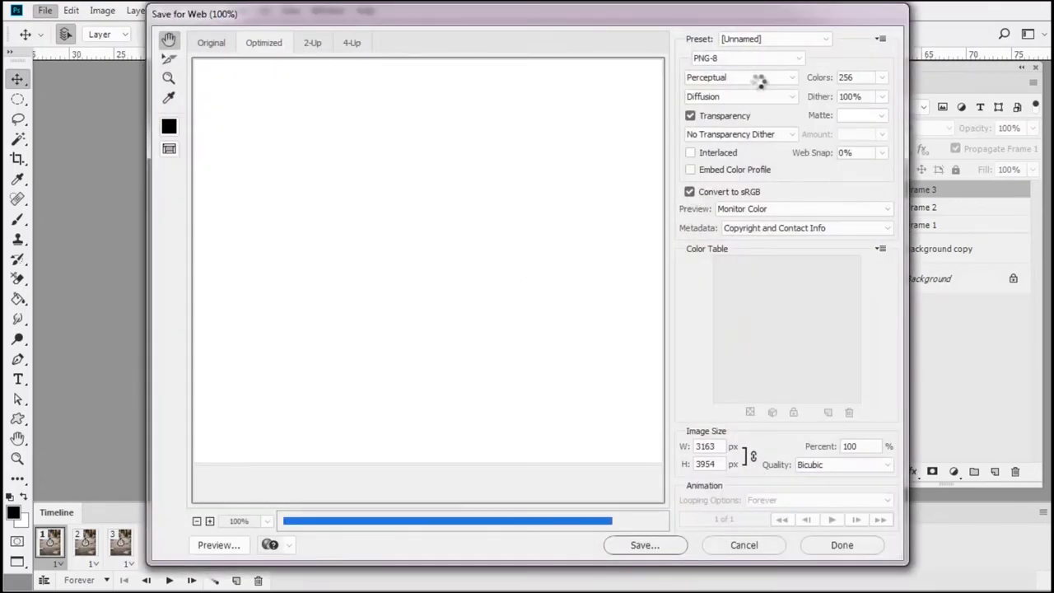
{"action": "left_click", "coordinate": [751, 59]}
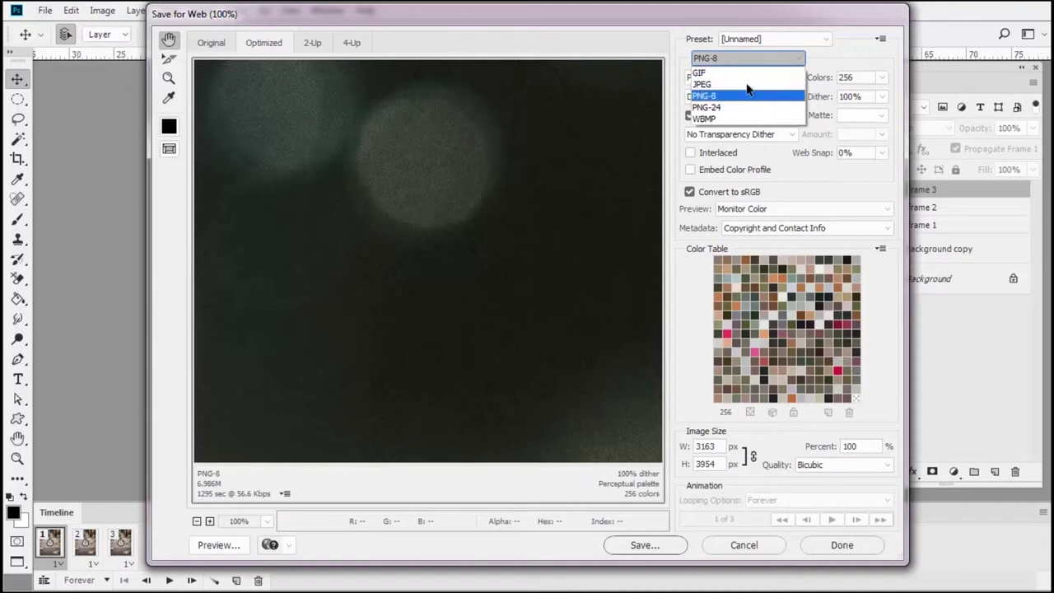
{"action": "left_click", "coordinate": [743, 75]}
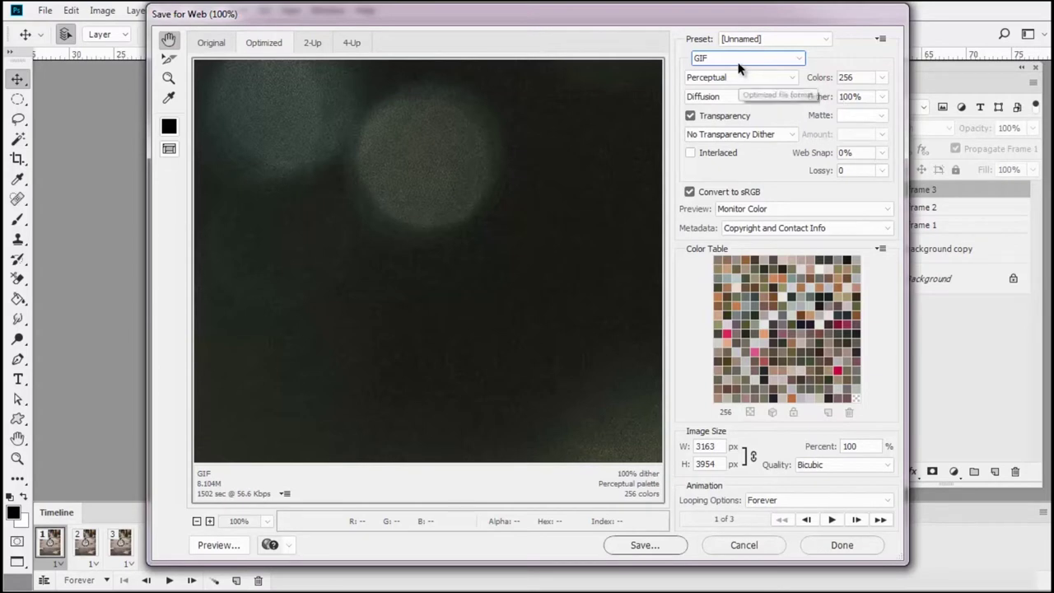
{"action": "left_click", "coordinate": [651, 545]}
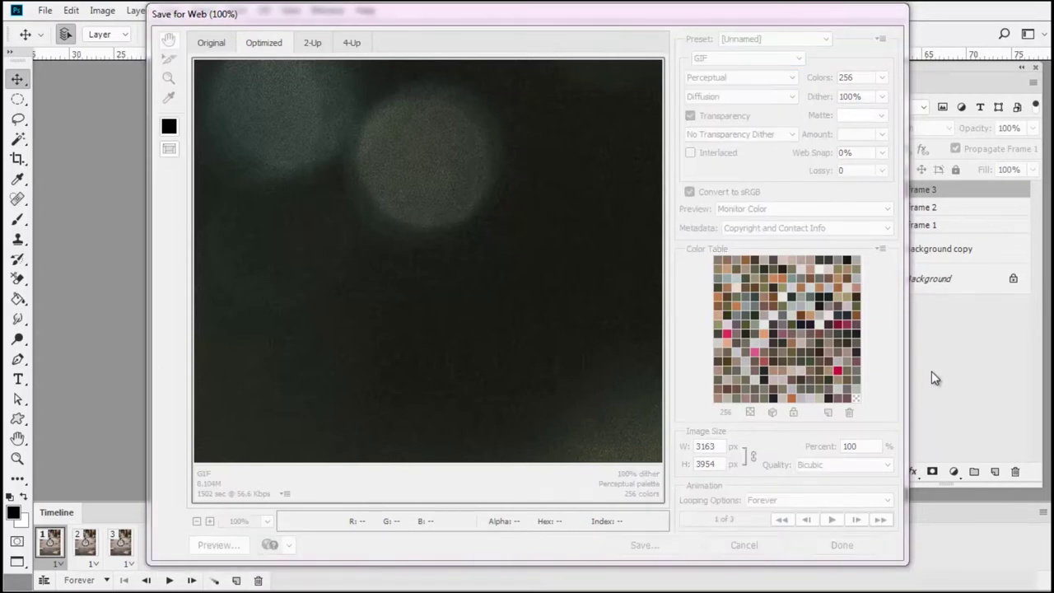
{"action": "left_click", "coordinate": [998, 485]}
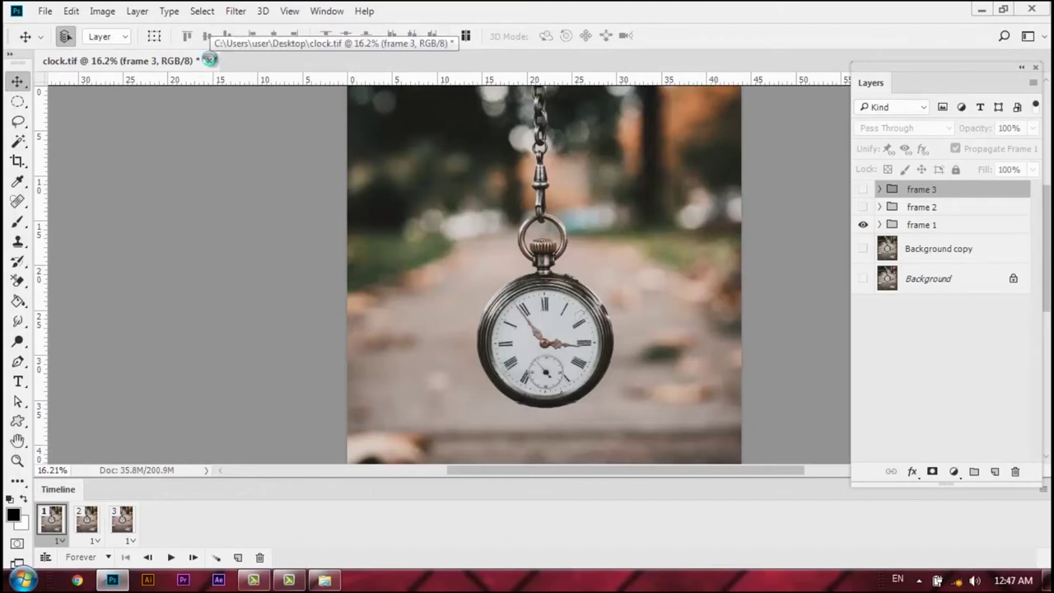
Close clock.tif without saving and open clock.psd from the Desktop.
{"action": "left_click", "coordinate": [210, 61]}
{"action": "key", "text": "Return"}
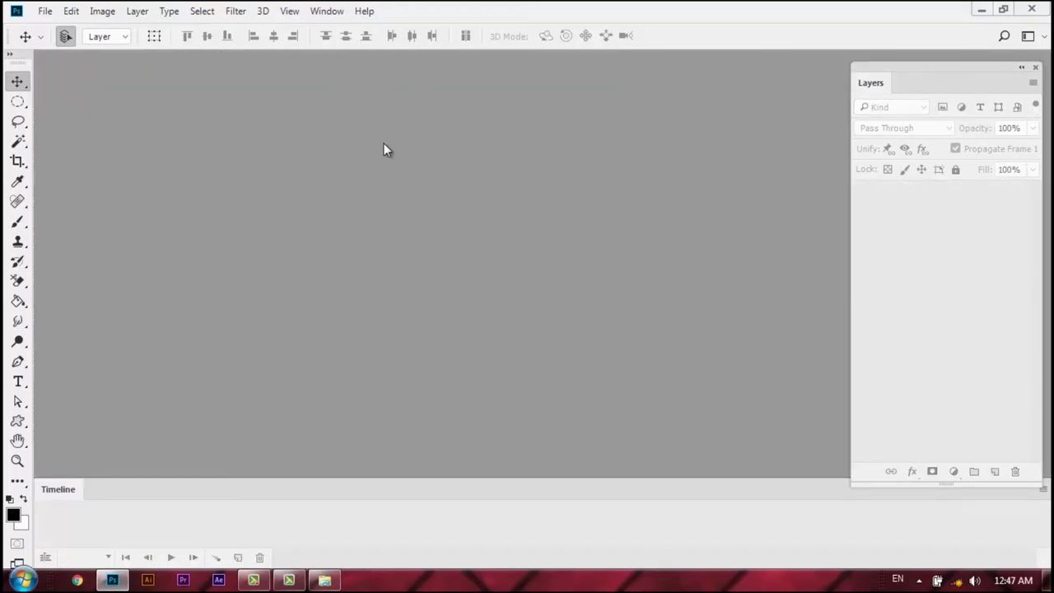
{"action": "key", "text": "ctrl+o"}
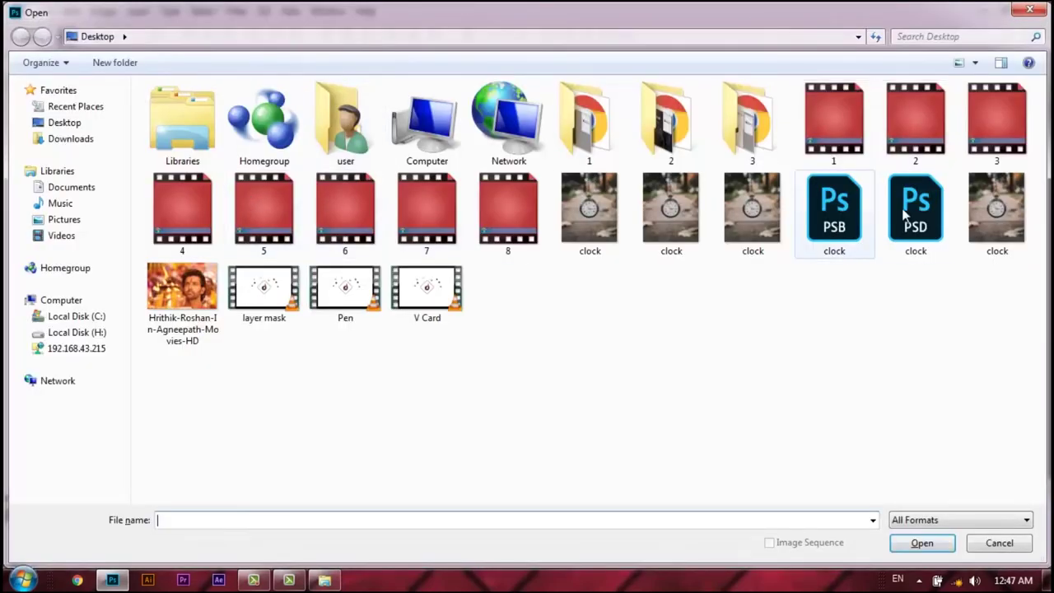
{"action": "left_click", "coordinate": [902, 219]}
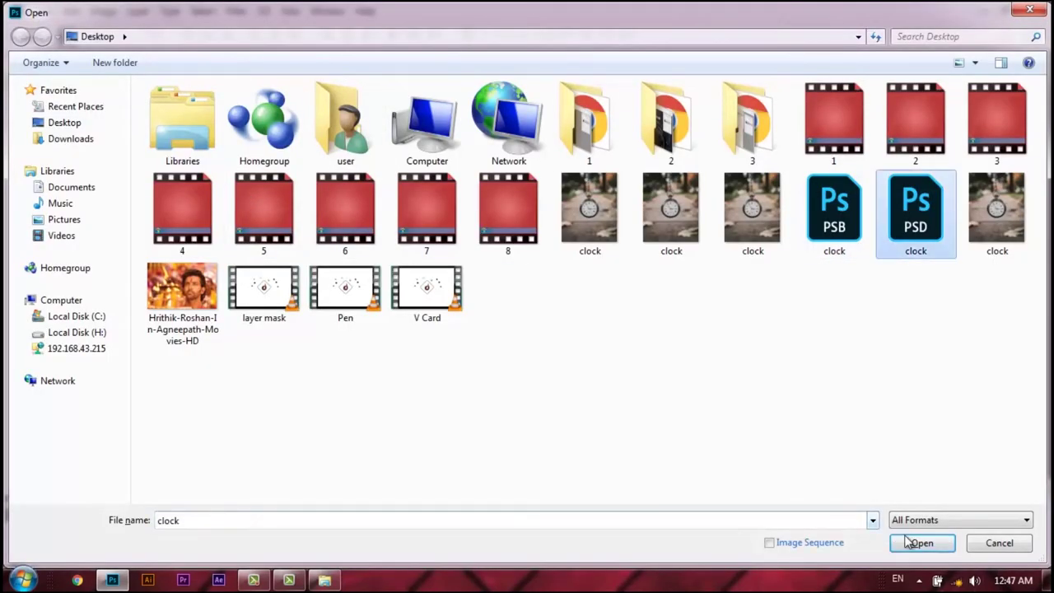
{"action": "left_click", "coordinate": [919, 543]}
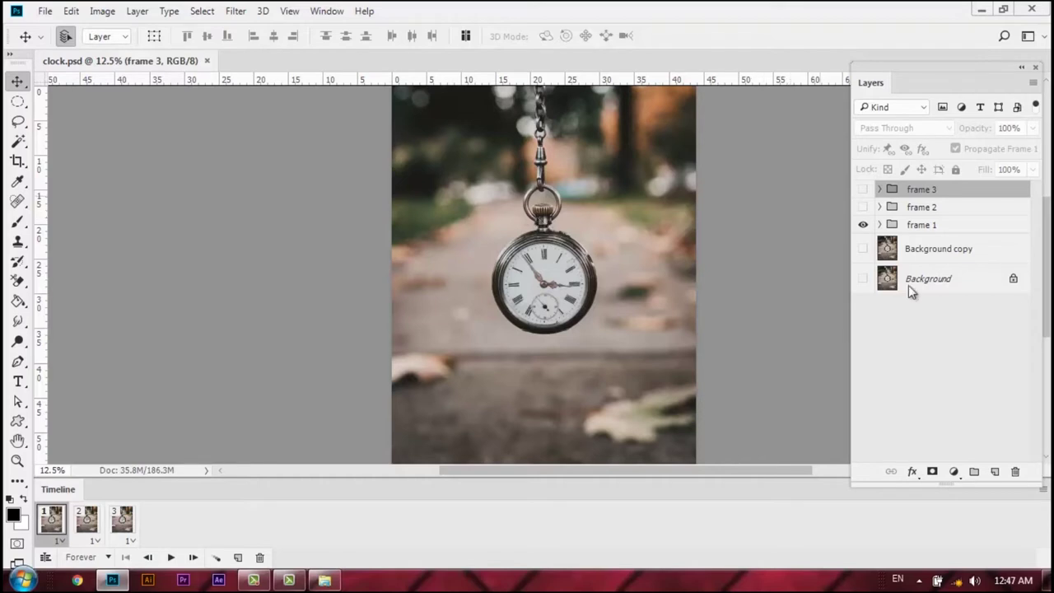
Switch the visible group from frame 1 to frame 2, then close clock.psd without saving.
{"action": "left_click", "coordinate": [863, 224]}
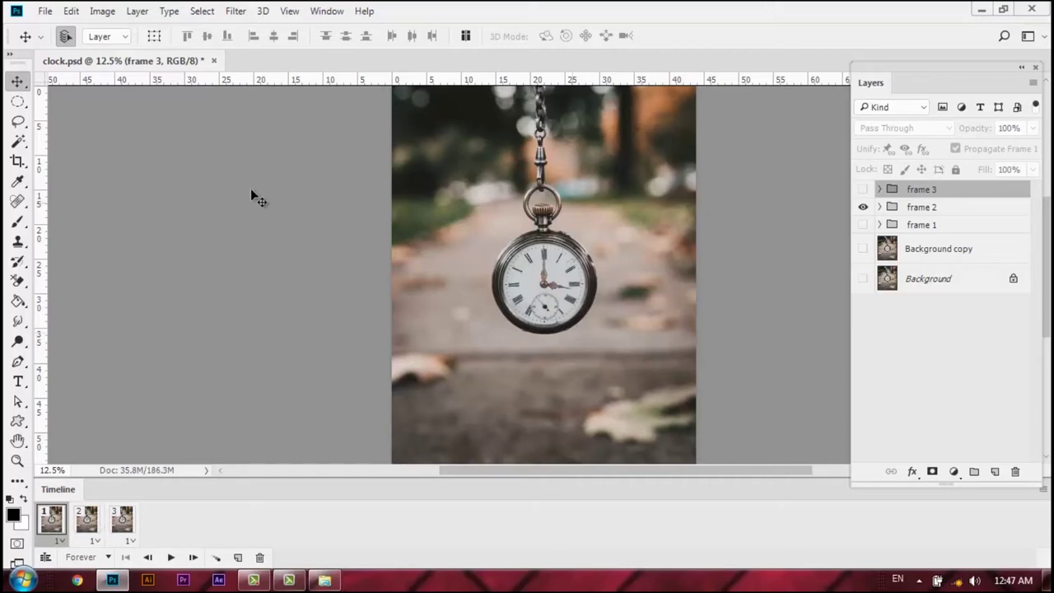
{"action": "left_click", "coordinate": [215, 60]}
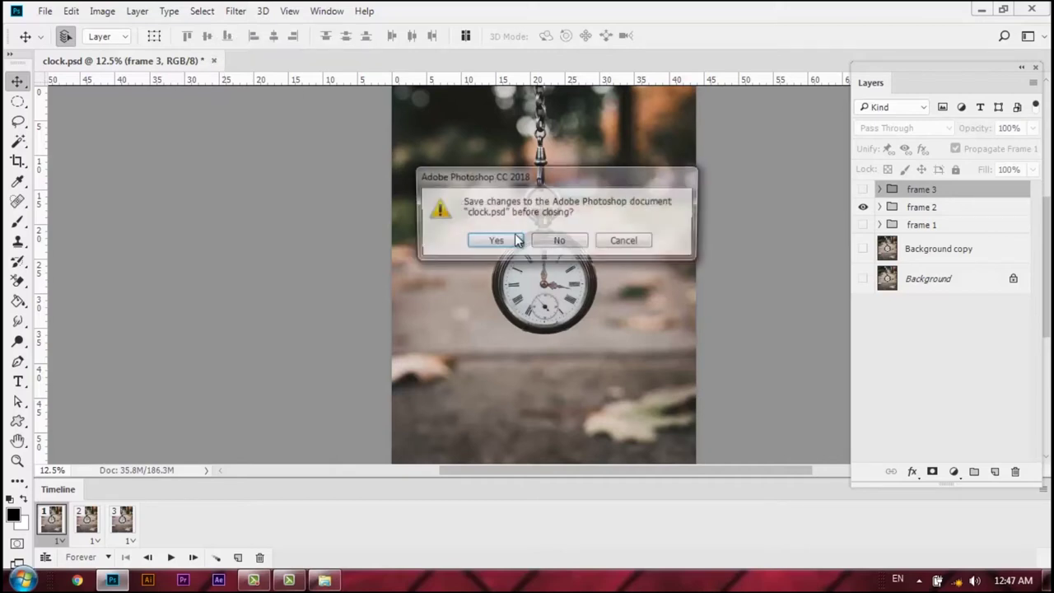
{"action": "left_click", "coordinate": [552, 244]}
Open clock.psb, check its frame groups and three-frame timeline, then close it.
{"action": "double_click", "coordinate": [522, 244]}
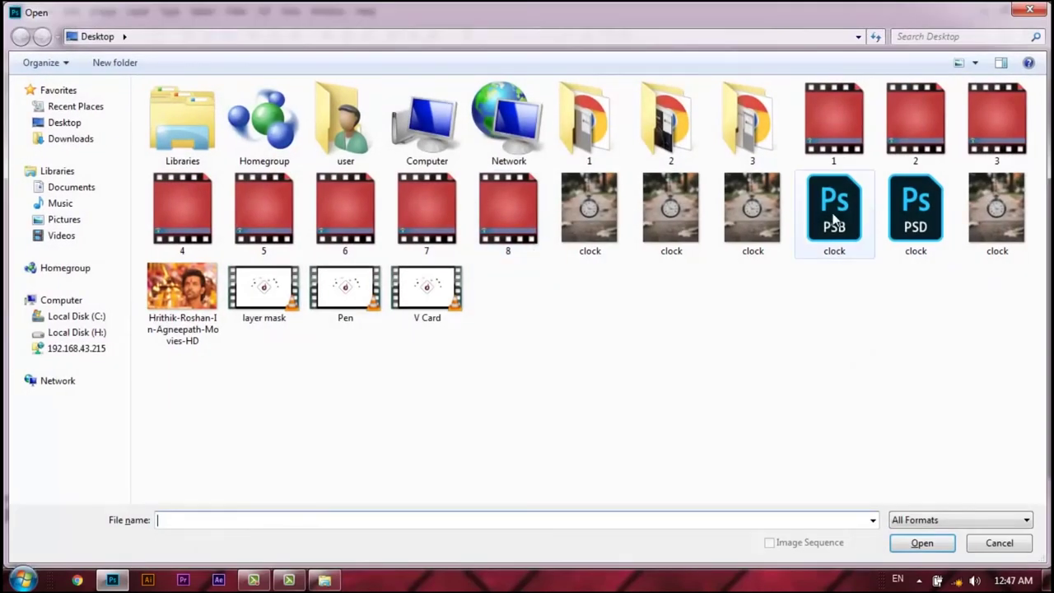
{"action": "left_click", "coordinate": [834, 218]}
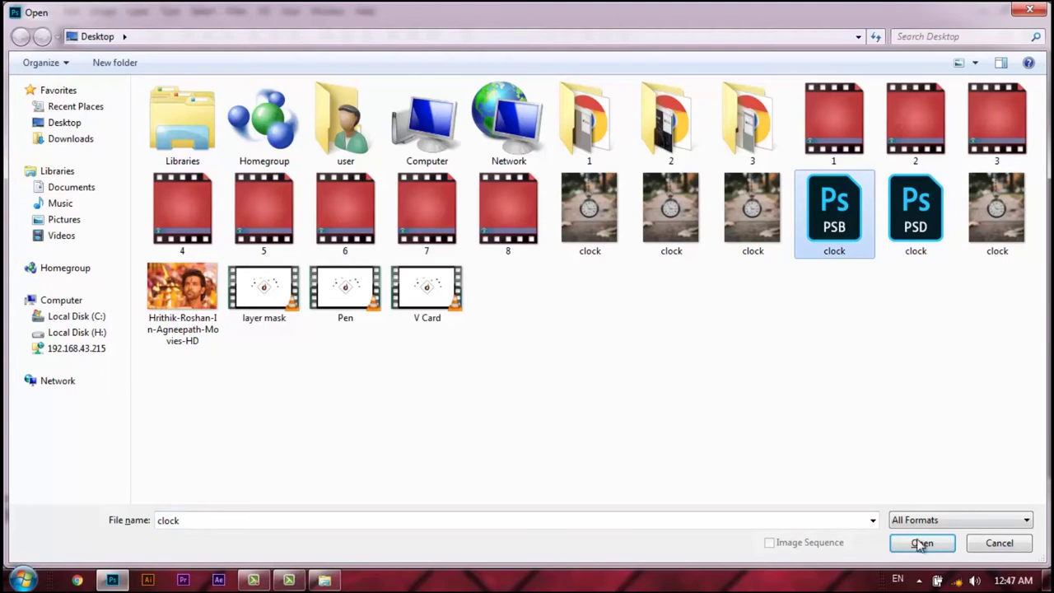
{"action": "left_click", "coordinate": [920, 543]}
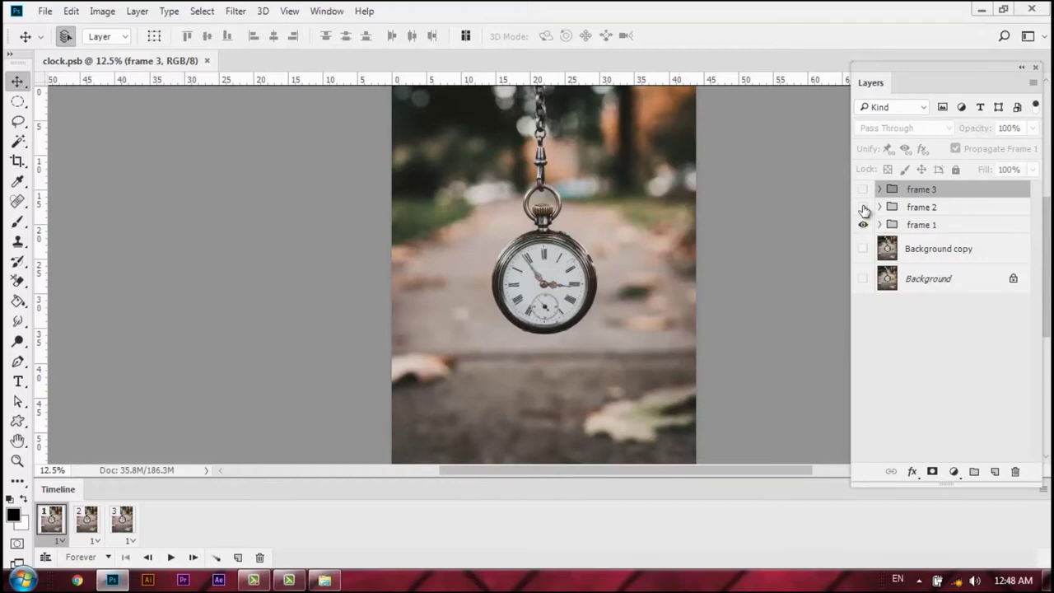
{"action": "left_click", "coordinate": [207, 60]}
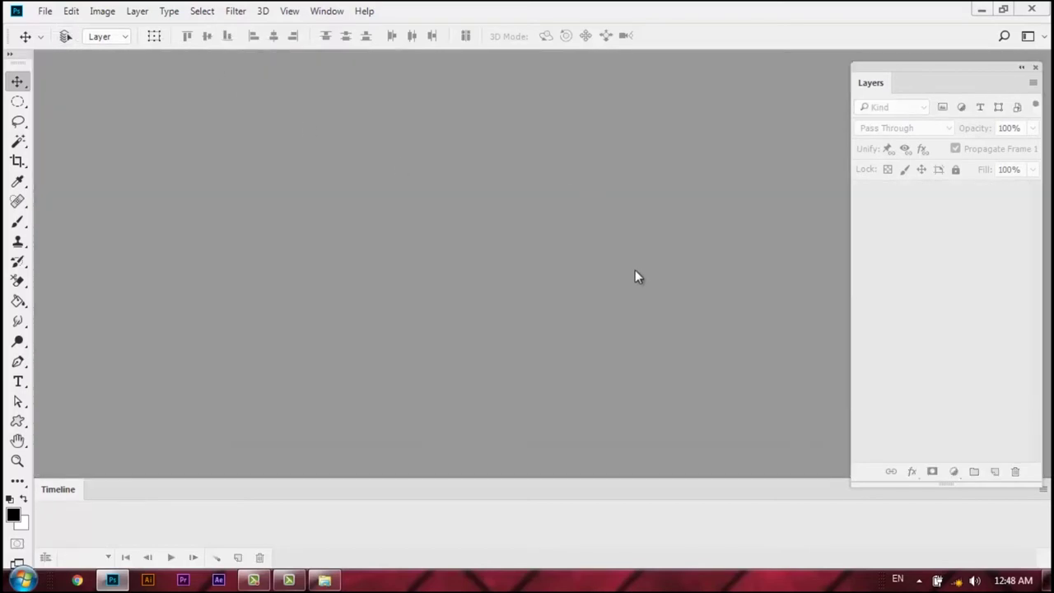
Open the clock TIFF, verify its frame groups and three-frame timeline, then close it.
{"action": "key", "text": "ctrl+o"}
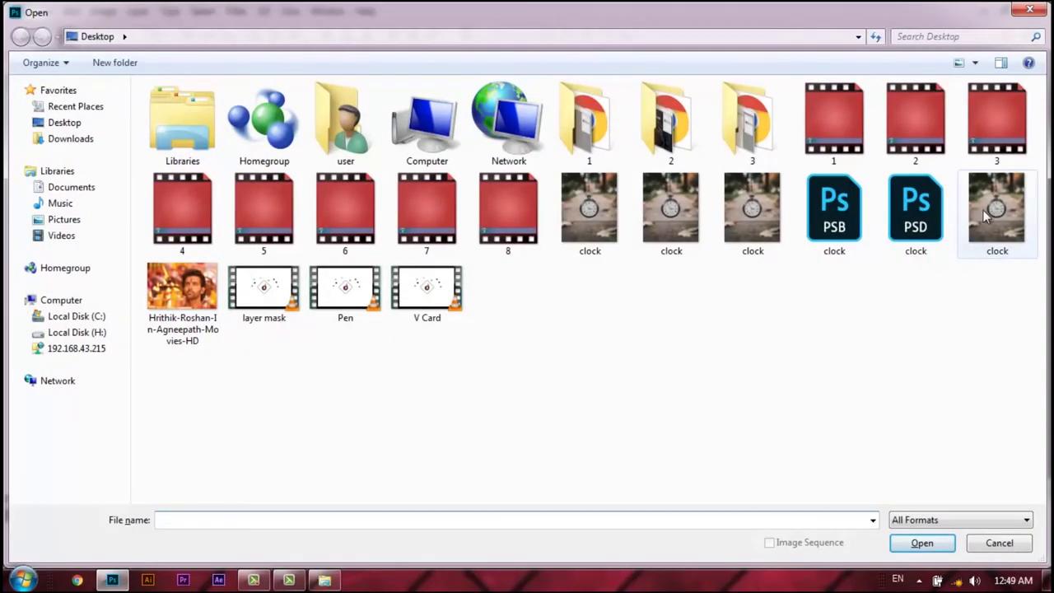
{"action": "left_click", "coordinate": [992, 220]}
{"action": "left_click", "coordinate": [928, 544]}
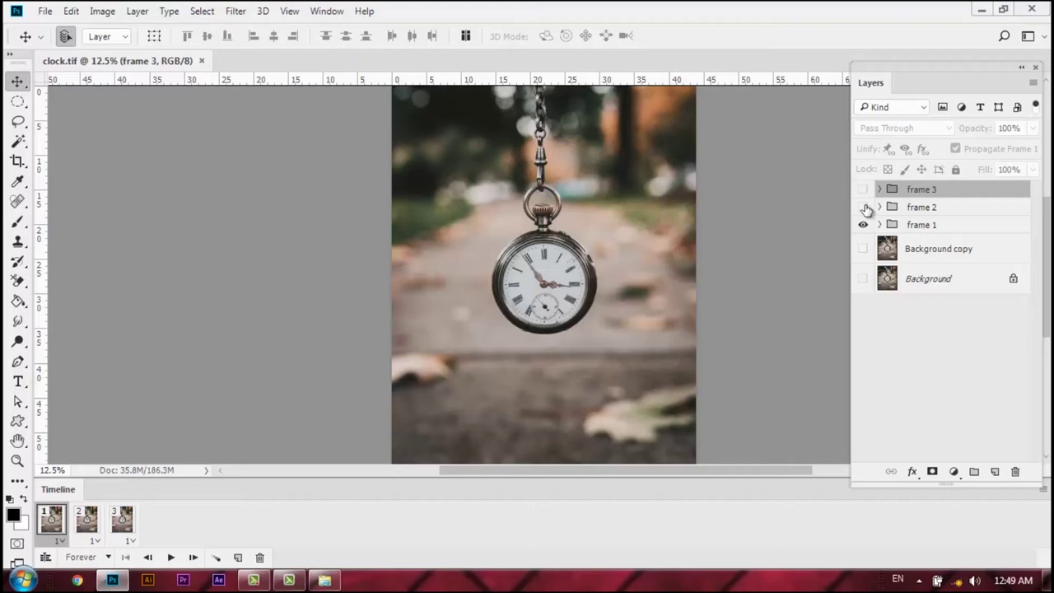
{"action": "left_click", "coordinate": [201, 60]}
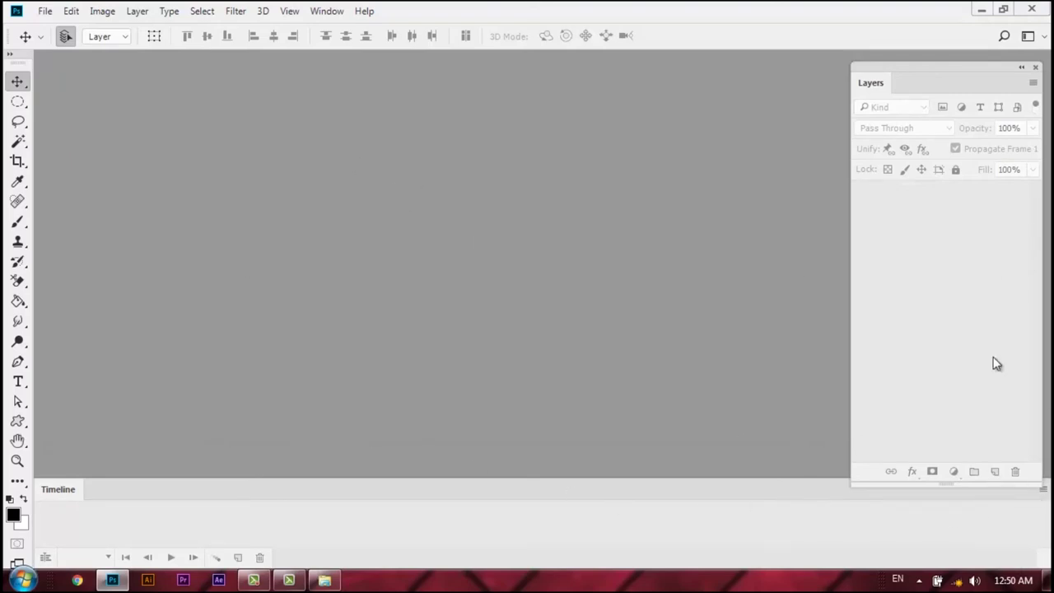
Open clock.gif from the Desktop in Photoshop.
{"action": "left_click", "coordinate": [47, 11]}
{"action": "left_click", "coordinate": [62, 42]}
{"action": "left_click", "coordinate": [585, 202]}
{"action": "left_click", "coordinate": [927, 540]}
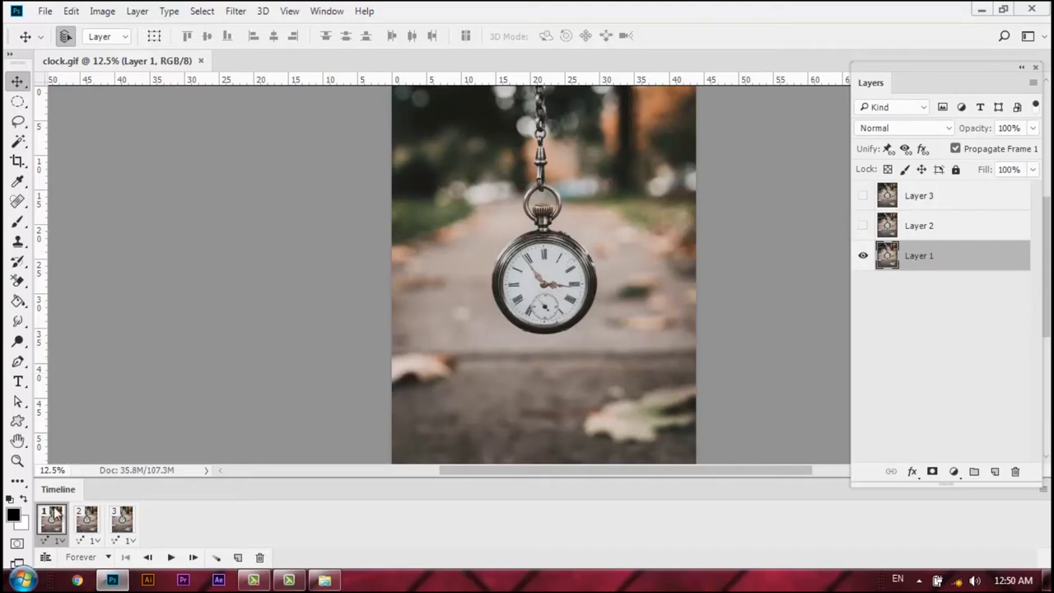
Play and stop the GIF animation, then switch to the Desktop folder window.
{"action": "left_click", "coordinate": [170, 558]}
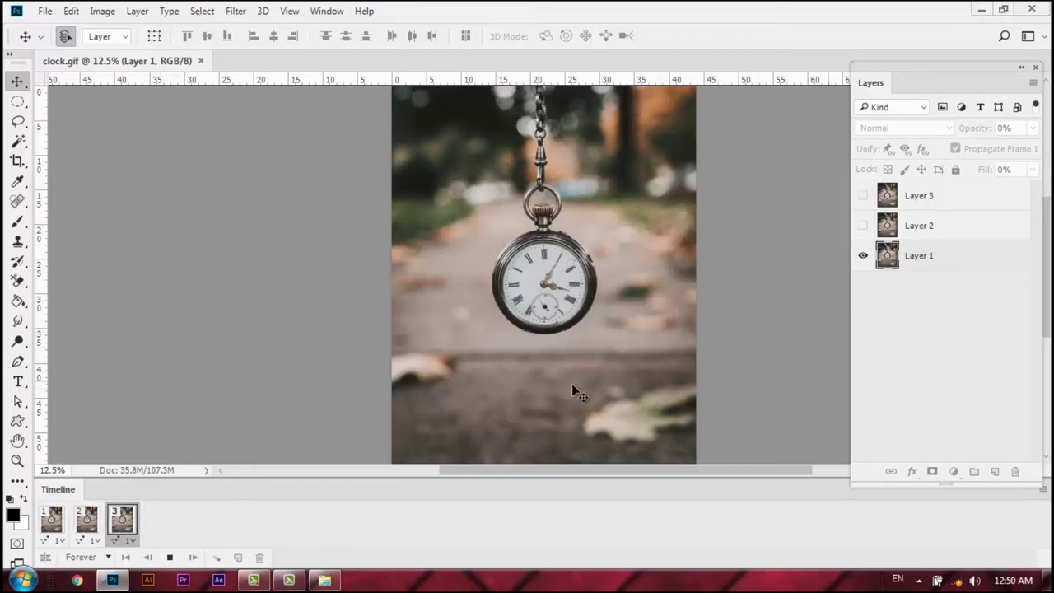
{"action": "key", "text": "space"}
{"action": "left_click", "coordinate": [323, 580]}
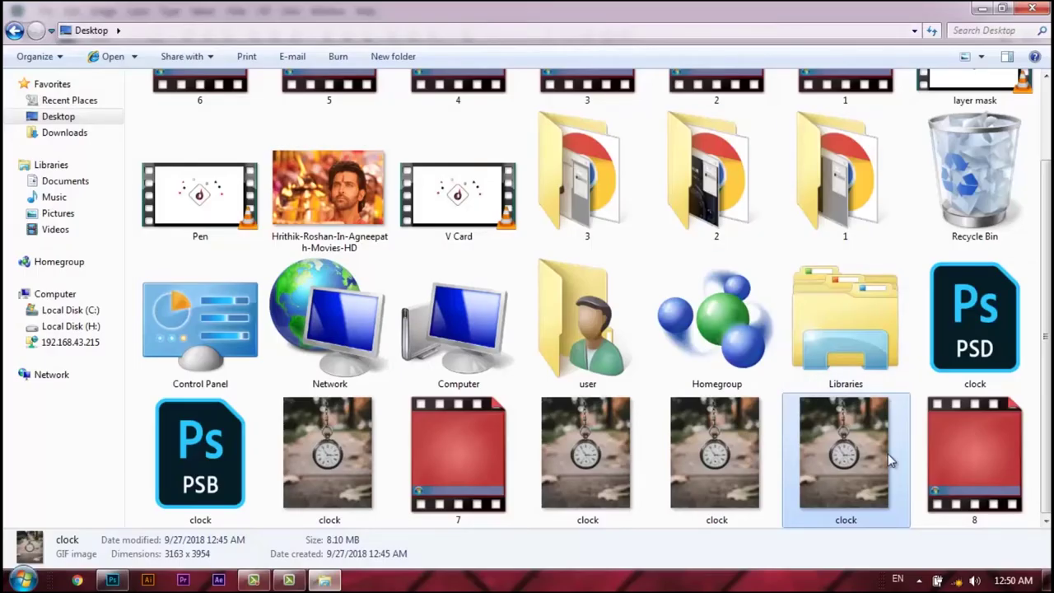
View clock.gif in Internet Explorer, declining the default-browser prompt, then close the browser.
{"action": "double_click", "coordinate": [832, 467]}
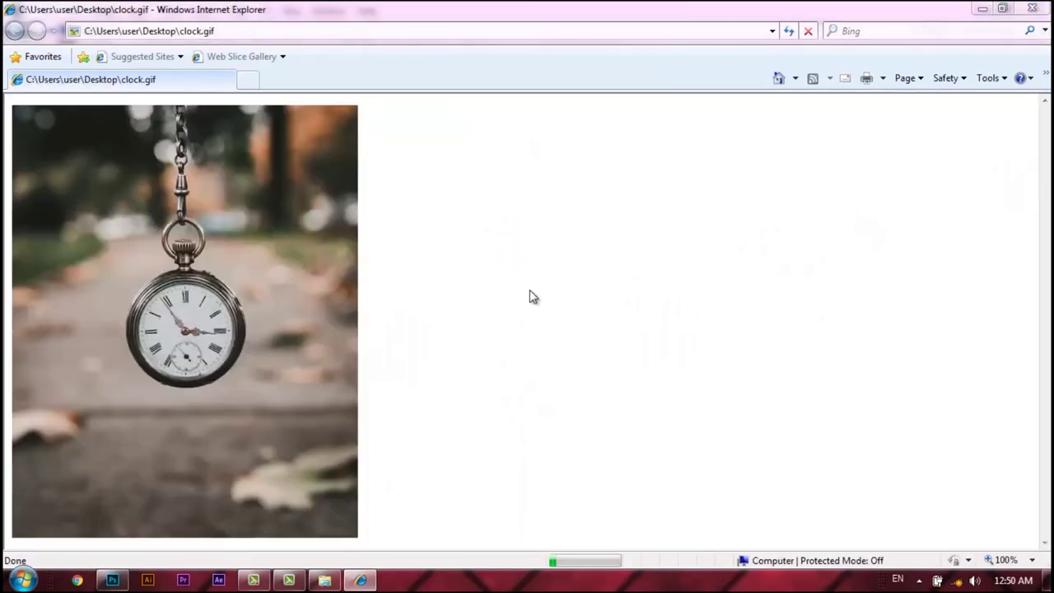
{"action": "left_click", "coordinate": [622, 323]}
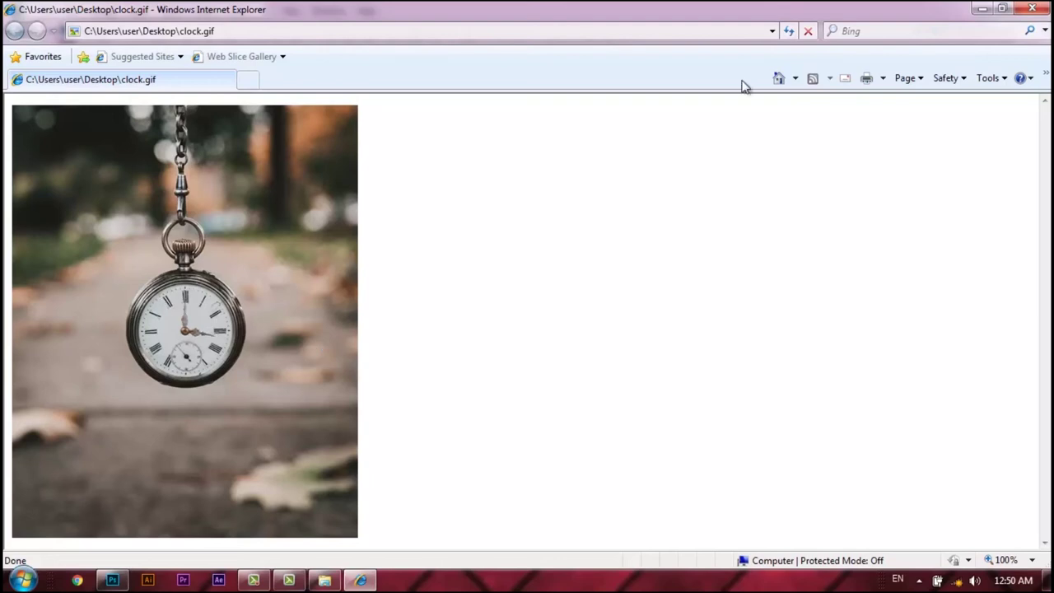
{"action": "left_click", "coordinate": [1033, 9]}
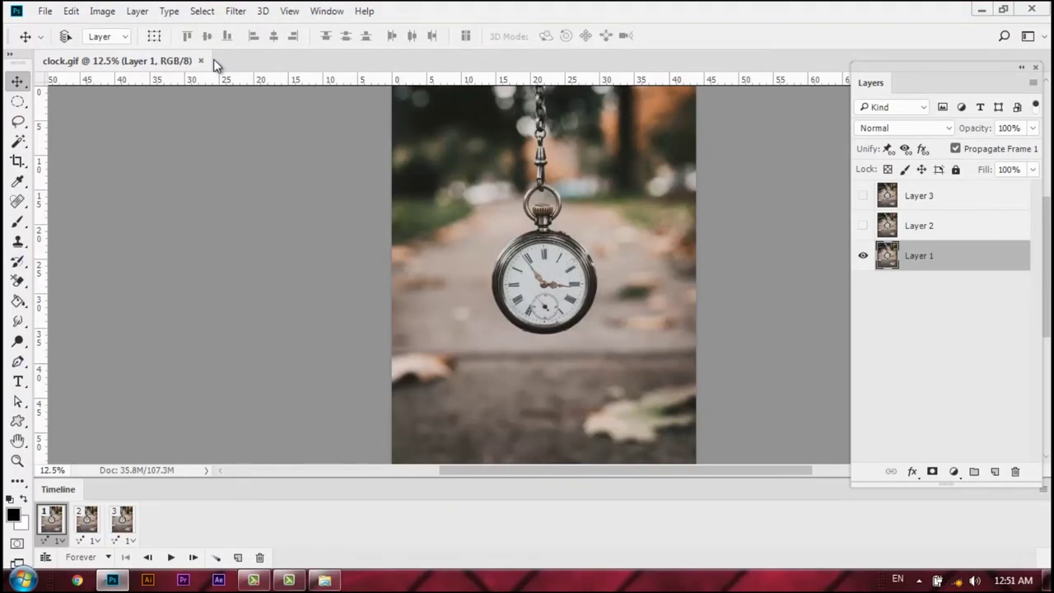
Open clock.jpg as a second document.
{"action": "key", "text": "ctrl+o"}
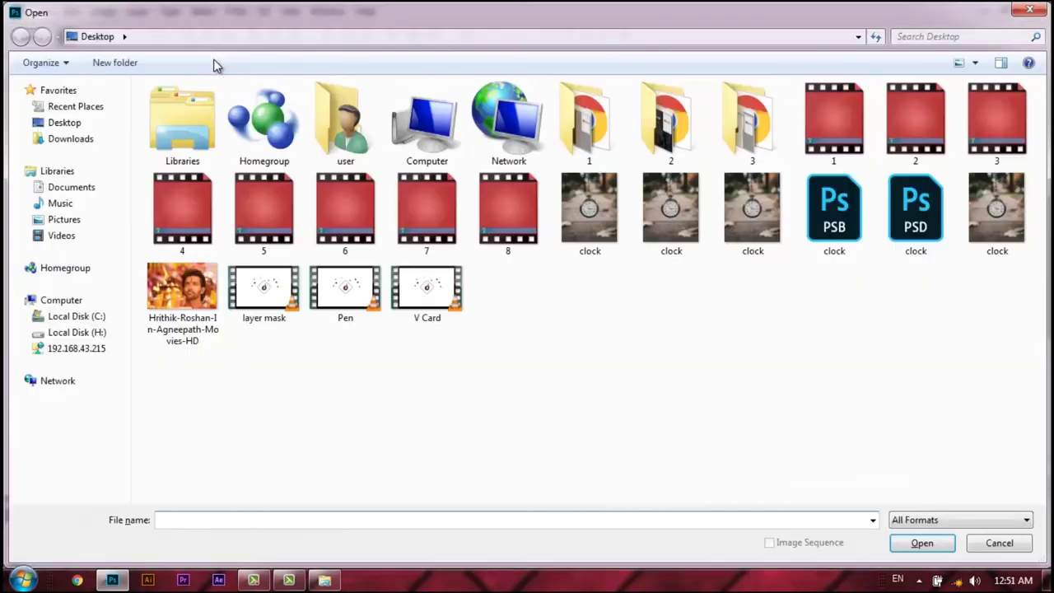
{"action": "left_click", "coordinate": [667, 220]}
{"action": "left_click", "coordinate": [927, 543]}
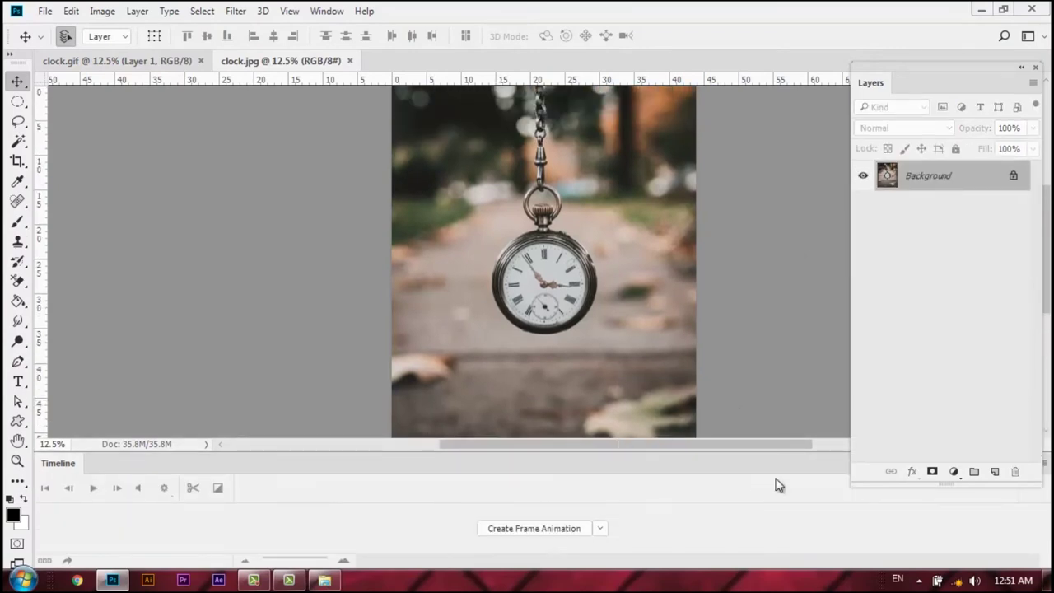
Shorten the Layers panel and close the Timeline panel.
{"action": "left_click_drag", "start_coordinate": [951, 487], "coordinate": [941, 330]}
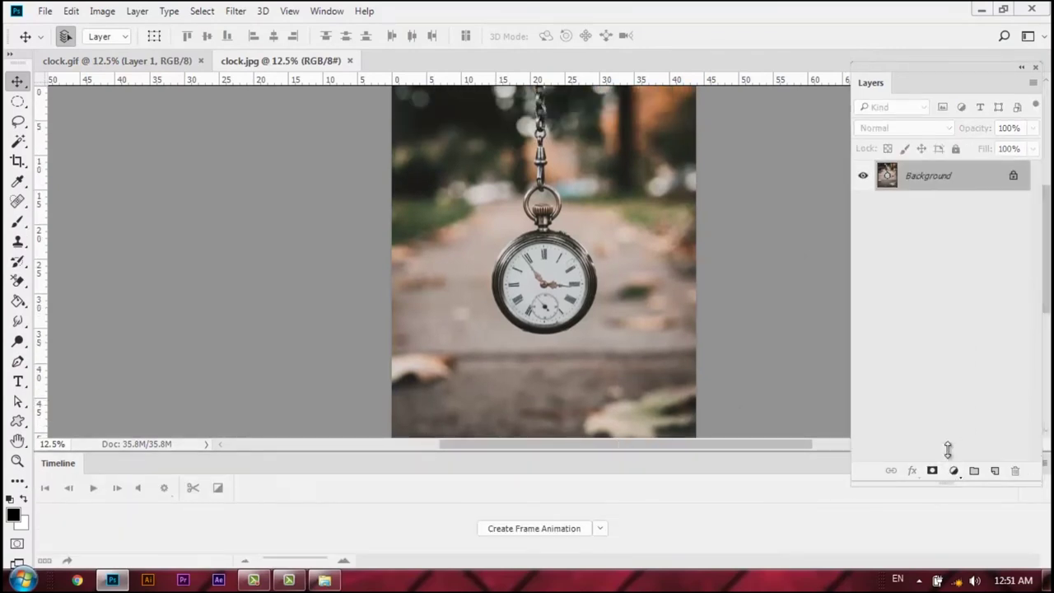
{"action": "left_click", "coordinate": [1043, 464]}
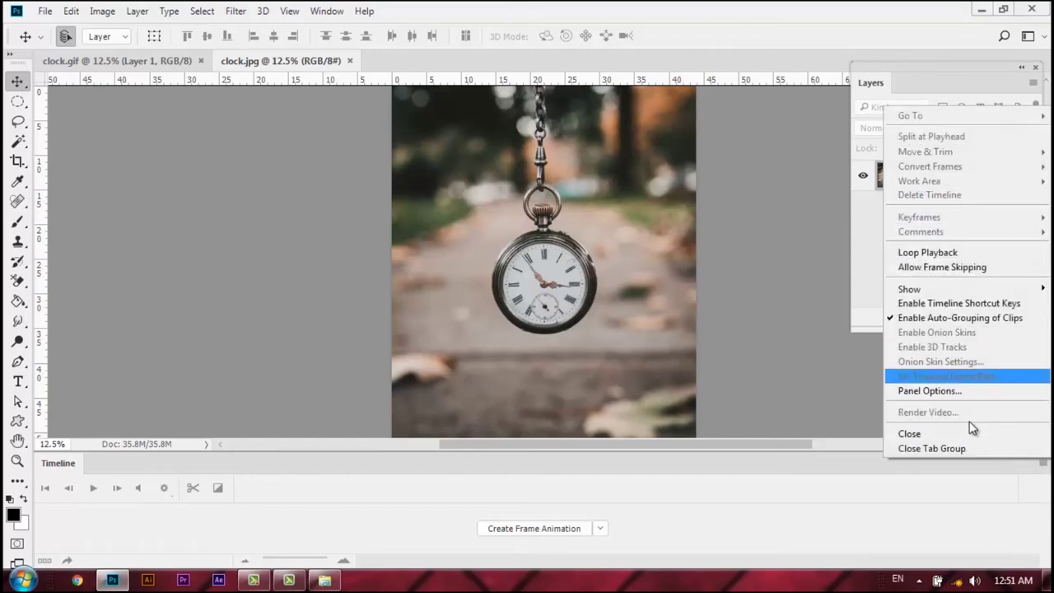
{"action": "left_click", "coordinate": [964, 437]}
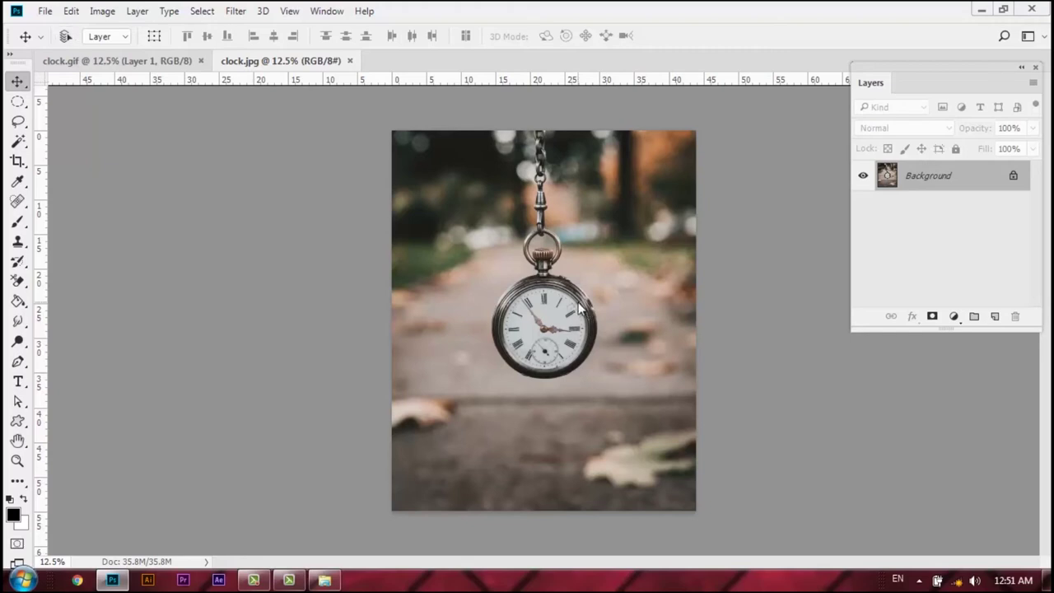
Open clock.png and then clock.psd as additional documents.
{"action": "key", "text": "ctrl+o"}
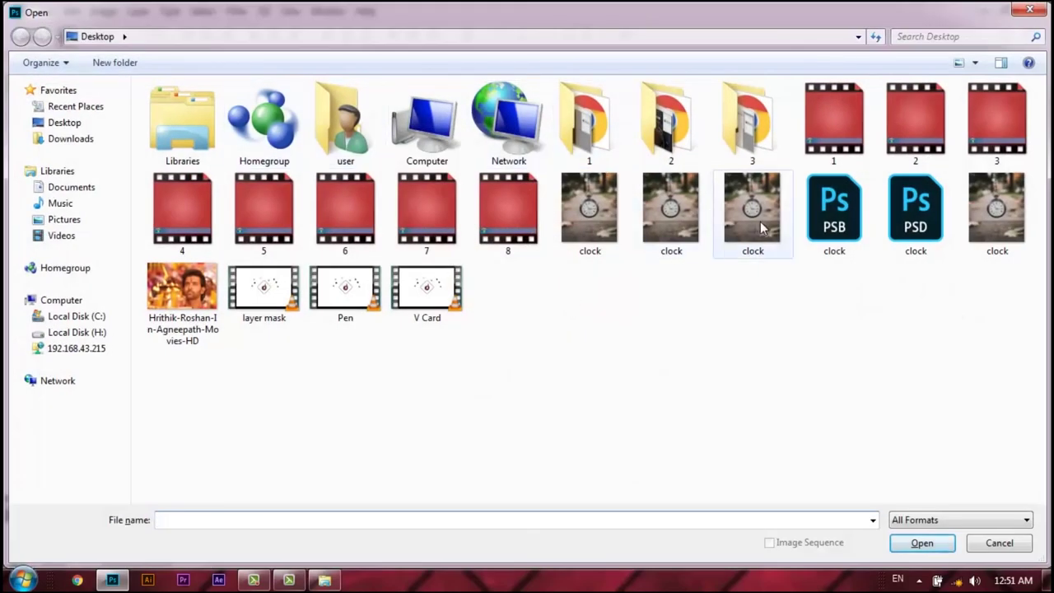
{"action": "left_click", "coordinate": [753, 210]}
{"action": "left_click", "coordinate": [950, 547]}
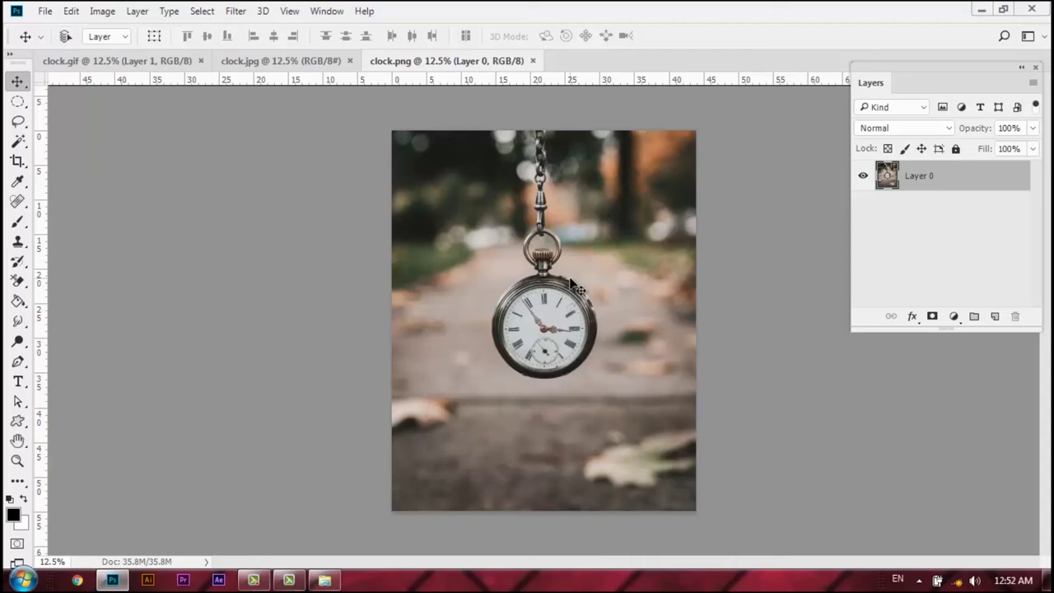
{"action": "key", "text": "ctrl+o"}
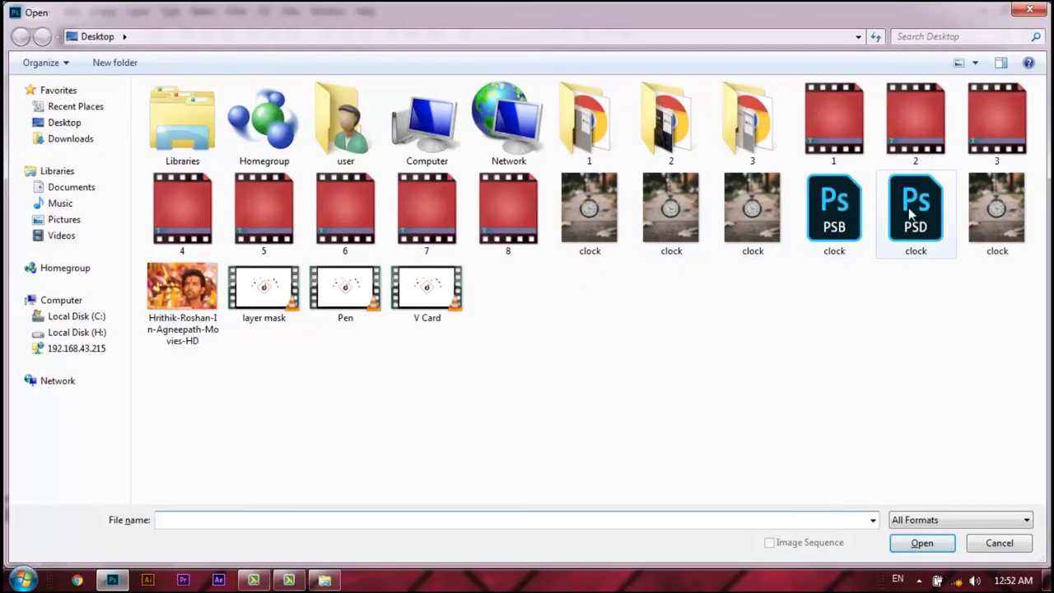
{"action": "left_click", "coordinate": [909, 207]}
{"action": "left_click", "coordinate": [923, 543]}
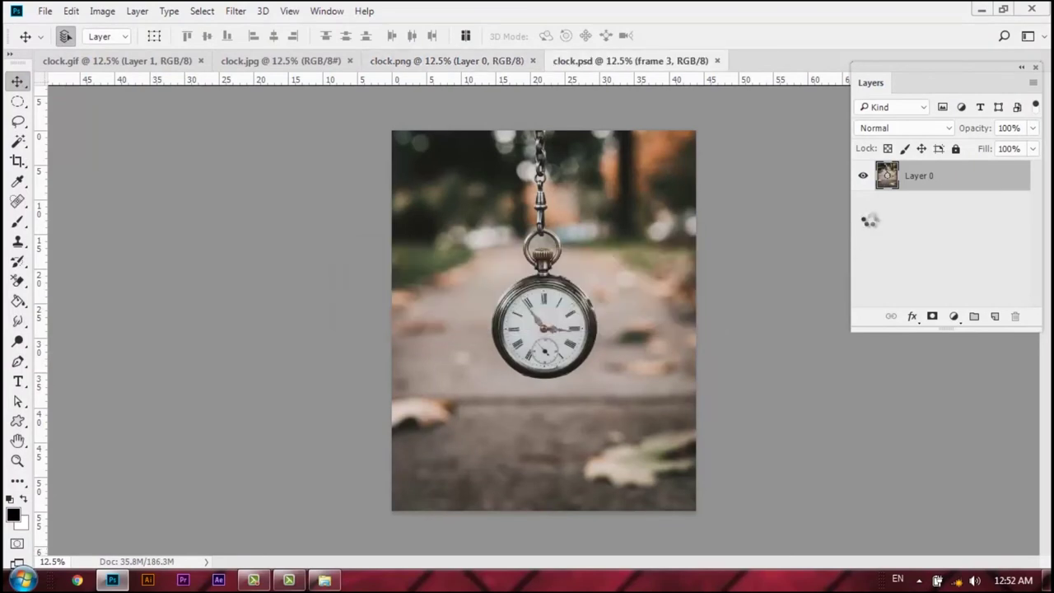
Expand the frame 1 group and hide the 'clock alone' layer, leaving only the needles.
{"action": "left_click", "coordinate": [880, 205]}
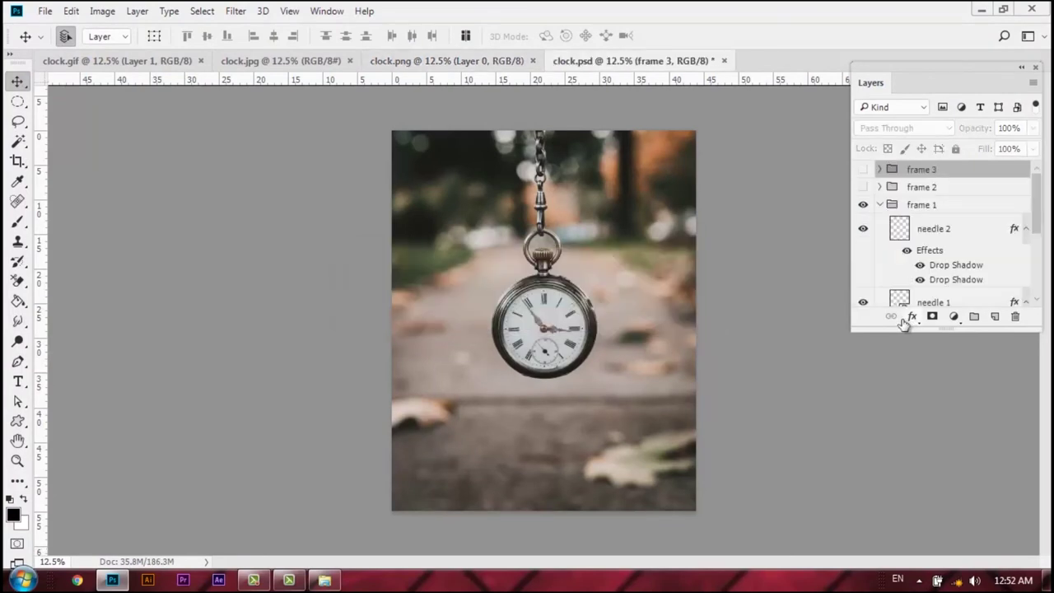
{"action": "scroll", "coordinate": [979, 278], "scroll_direction": "down", "scroll_amount": 3}
{"action": "scroll", "coordinate": [873, 294], "scroll_direction": "down", "scroll_amount": 2}
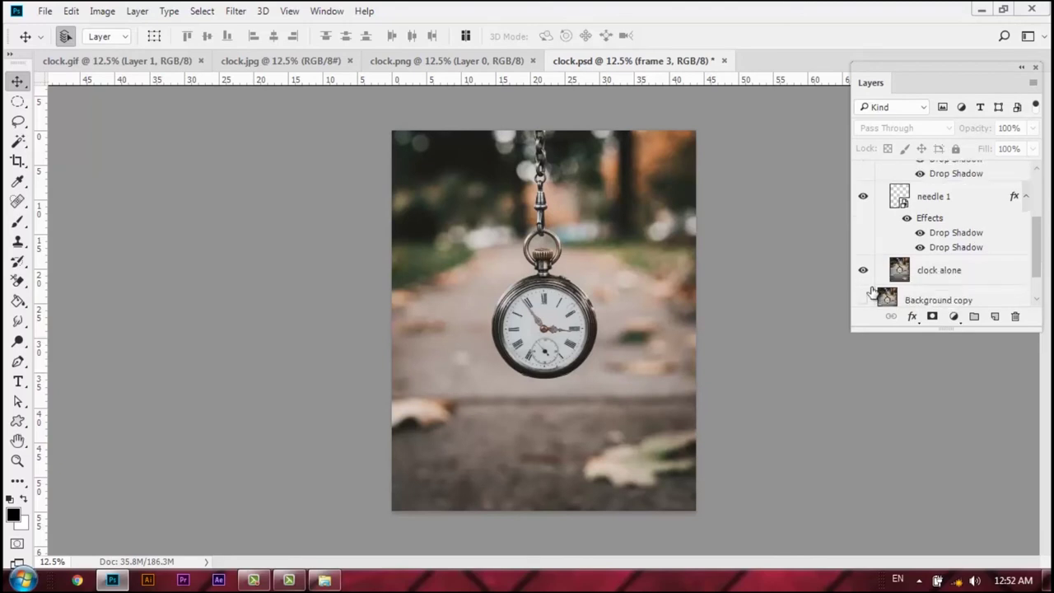
{"action": "left_click", "coordinate": [863, 271]}
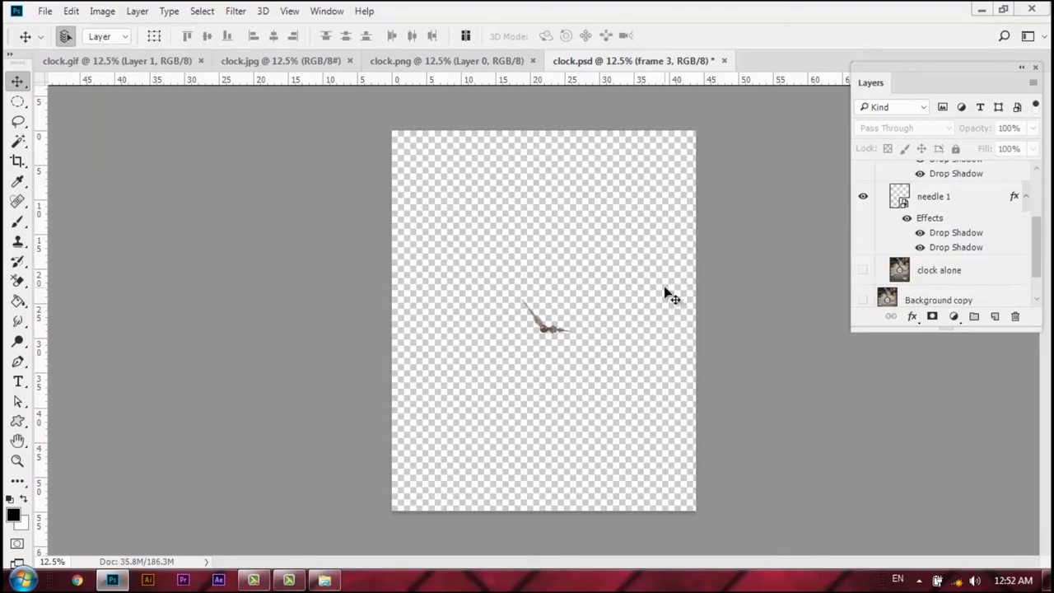
Export it via Save for Web as PNG-8 to the Desktop, named 'clock png'.
{"action": "left_click", "coordinate": [45, 11]}
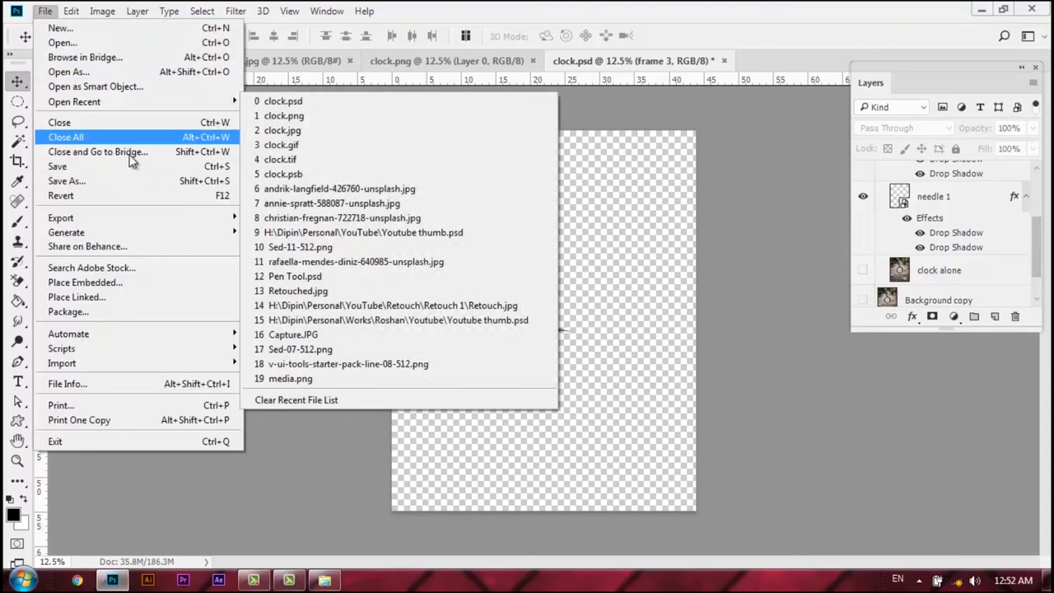
{"action": "mouse_move", "coordinate": [61, 217]}
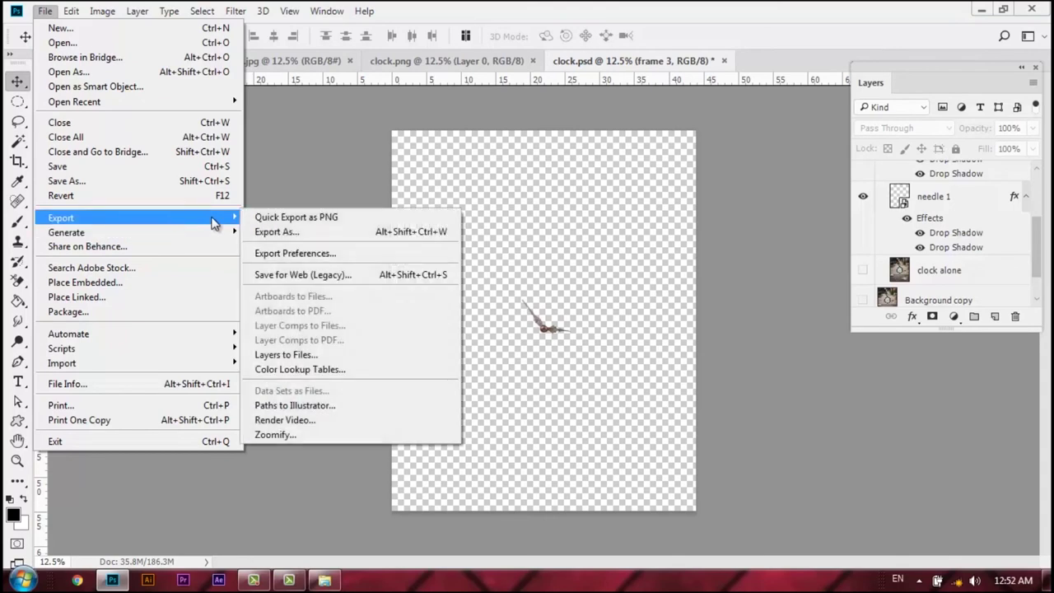
{"action": "left_click", "coordinate": [298, 278]}
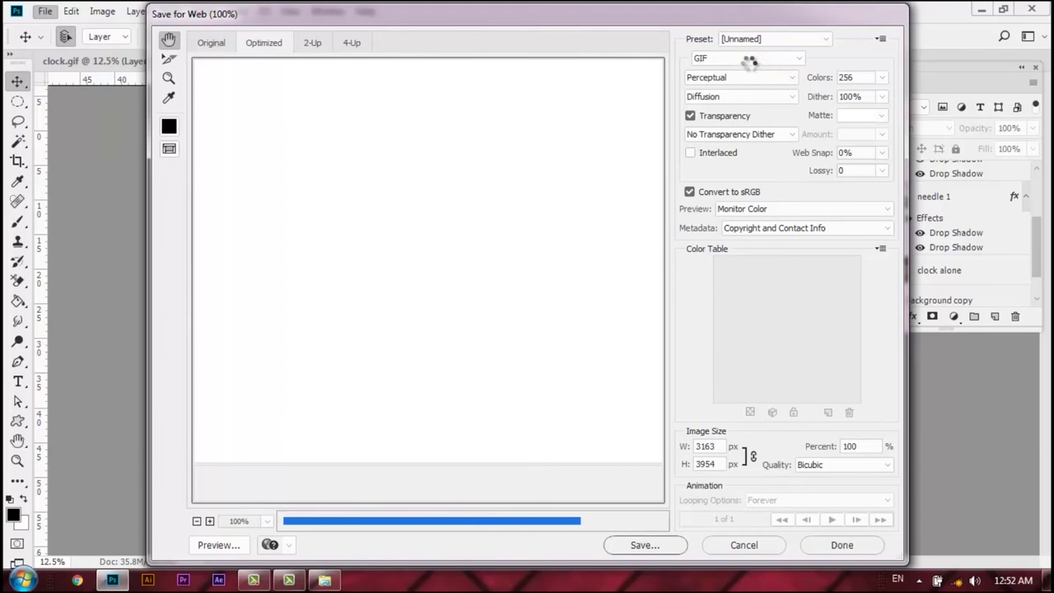
{"action": "left_click", "coordinate": [739, 59]}
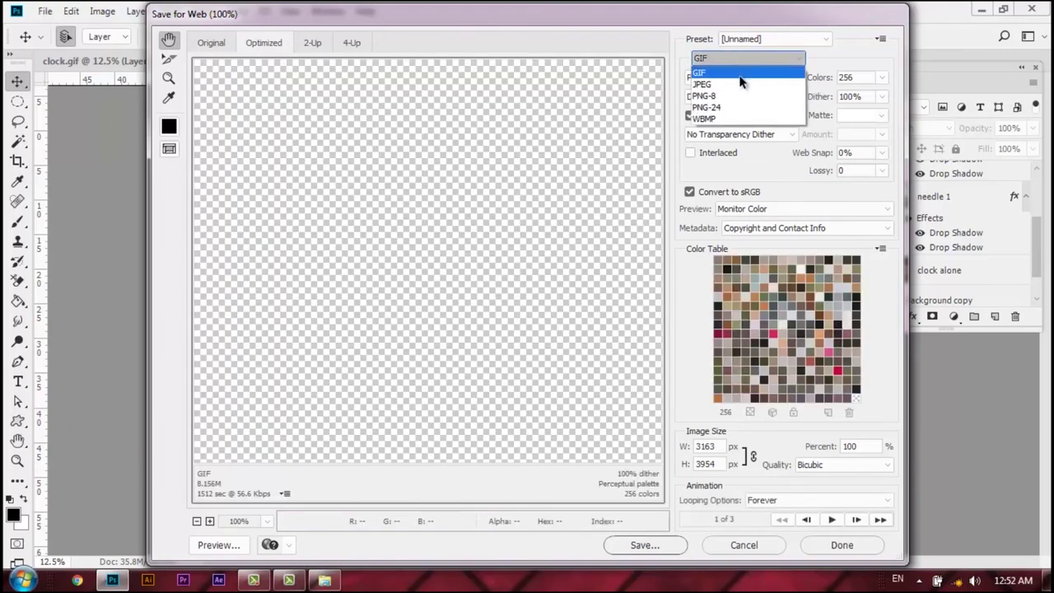
{"action": "left_click", "coordinate": [741, 91]}
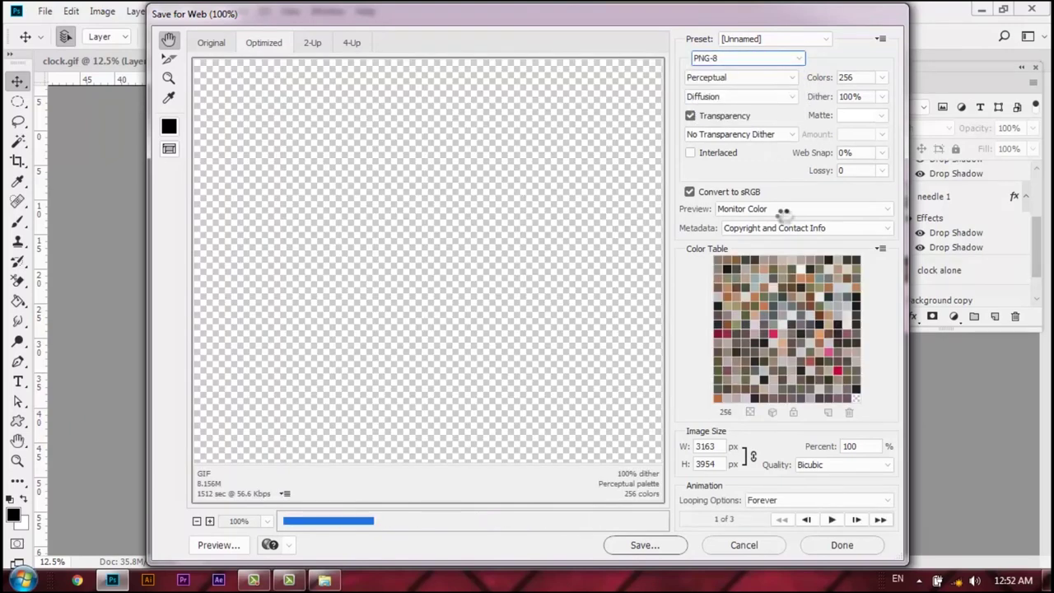
{"action": "left_click", "coordinate": [669, 545]}
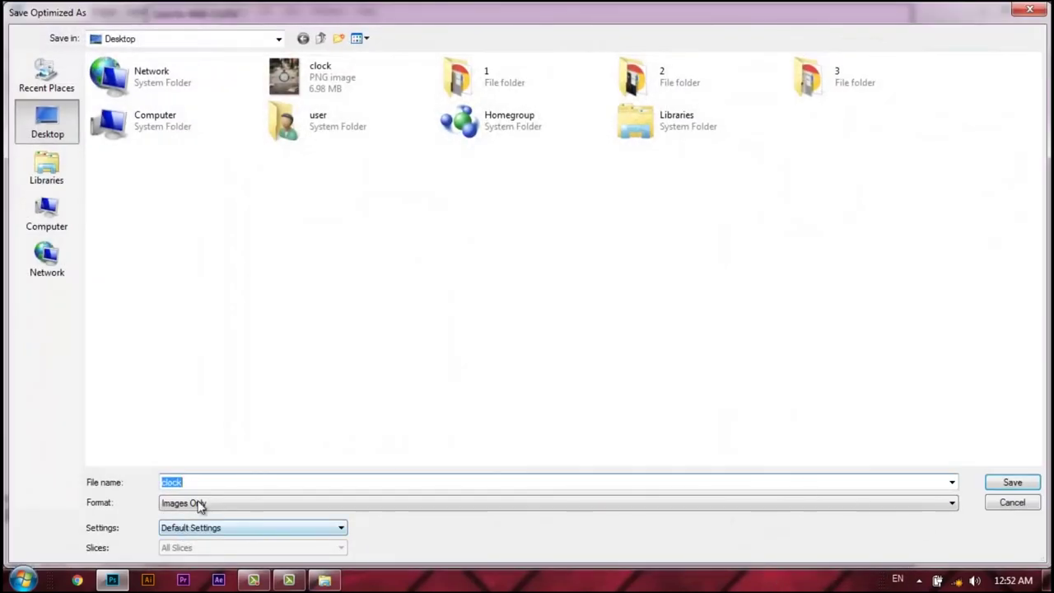
{"action": "left_click", "coordinate": [209, 484]}
{"action": "type", "text": "png"}
{"action": "key", "text": "Return"}
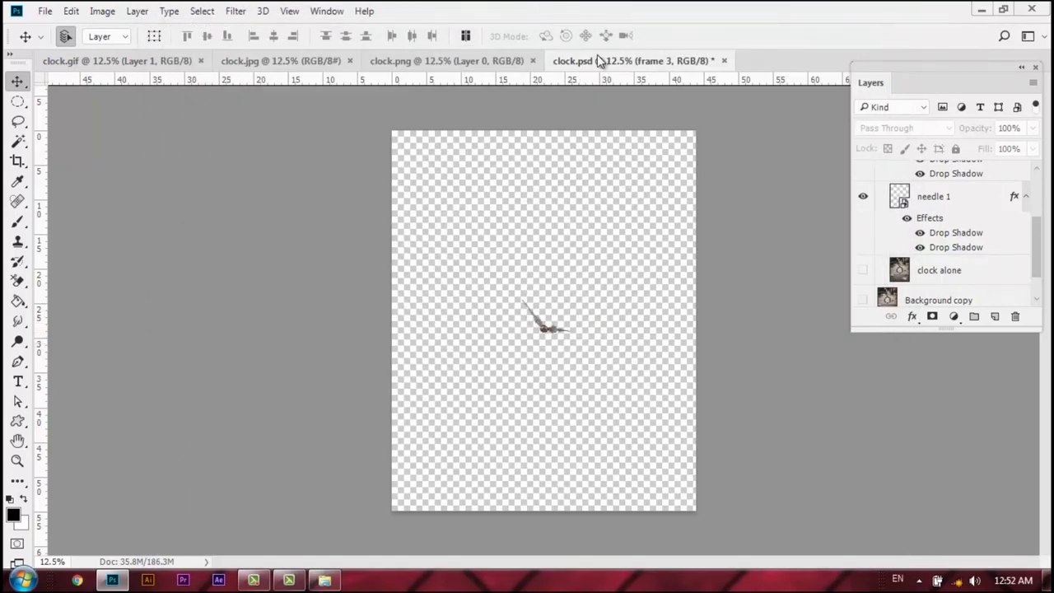
Close clock.psd discarding changes, then open clock-png.png showing the needles on transparency.
{"action": "left_click", "coordinate": [724, 61]}
{"action": "left_click", "coordinate": [559, 242]}
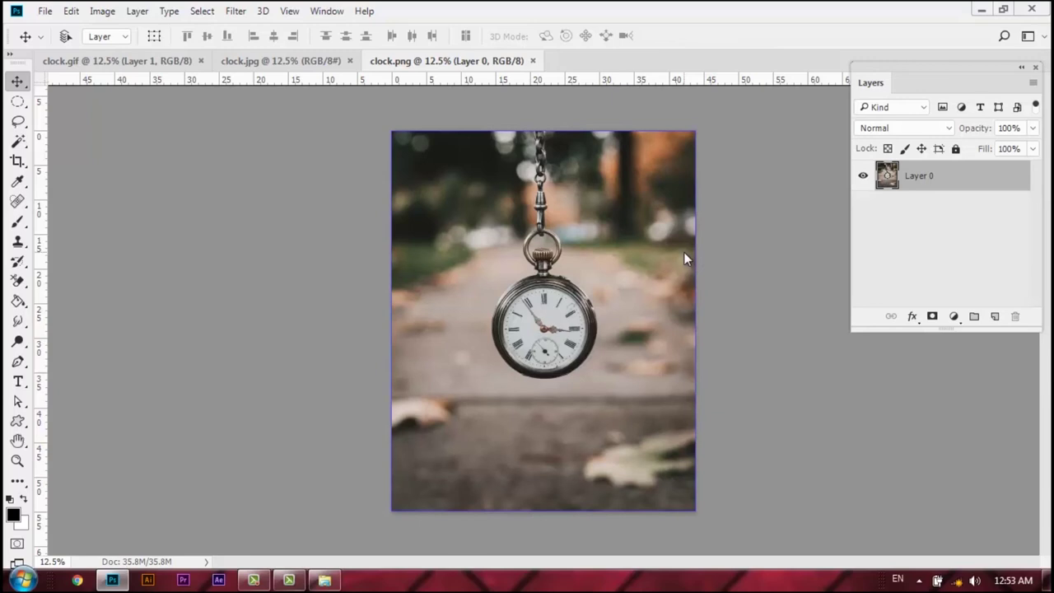
{"action": "key", "text": "ctrl+o"}
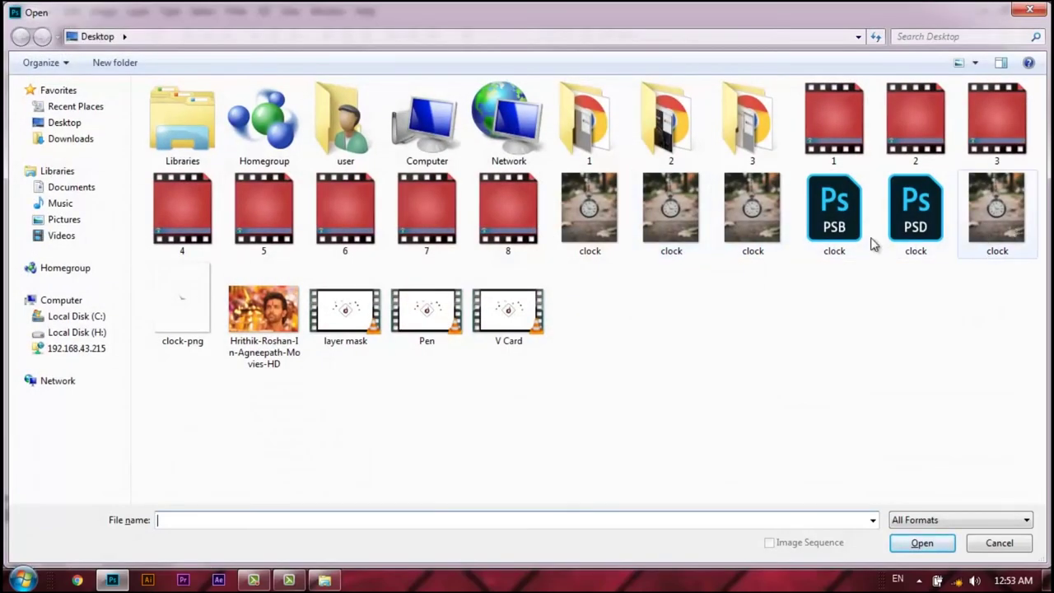
{"action": "left_click", "coordinate": [198, 331]}
{"action": "left_click", "coordinate": [916, 543]}
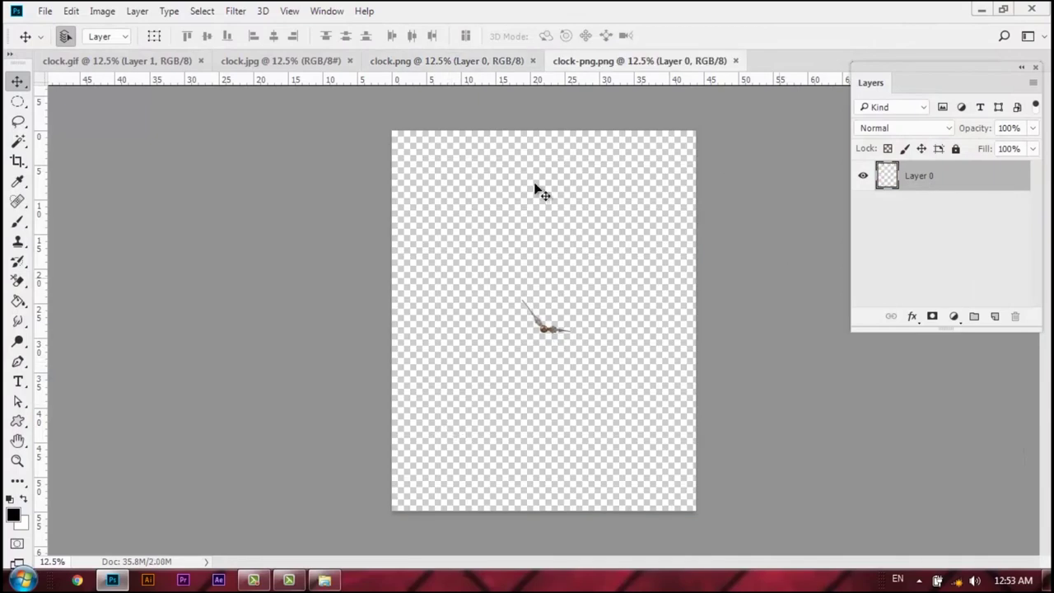